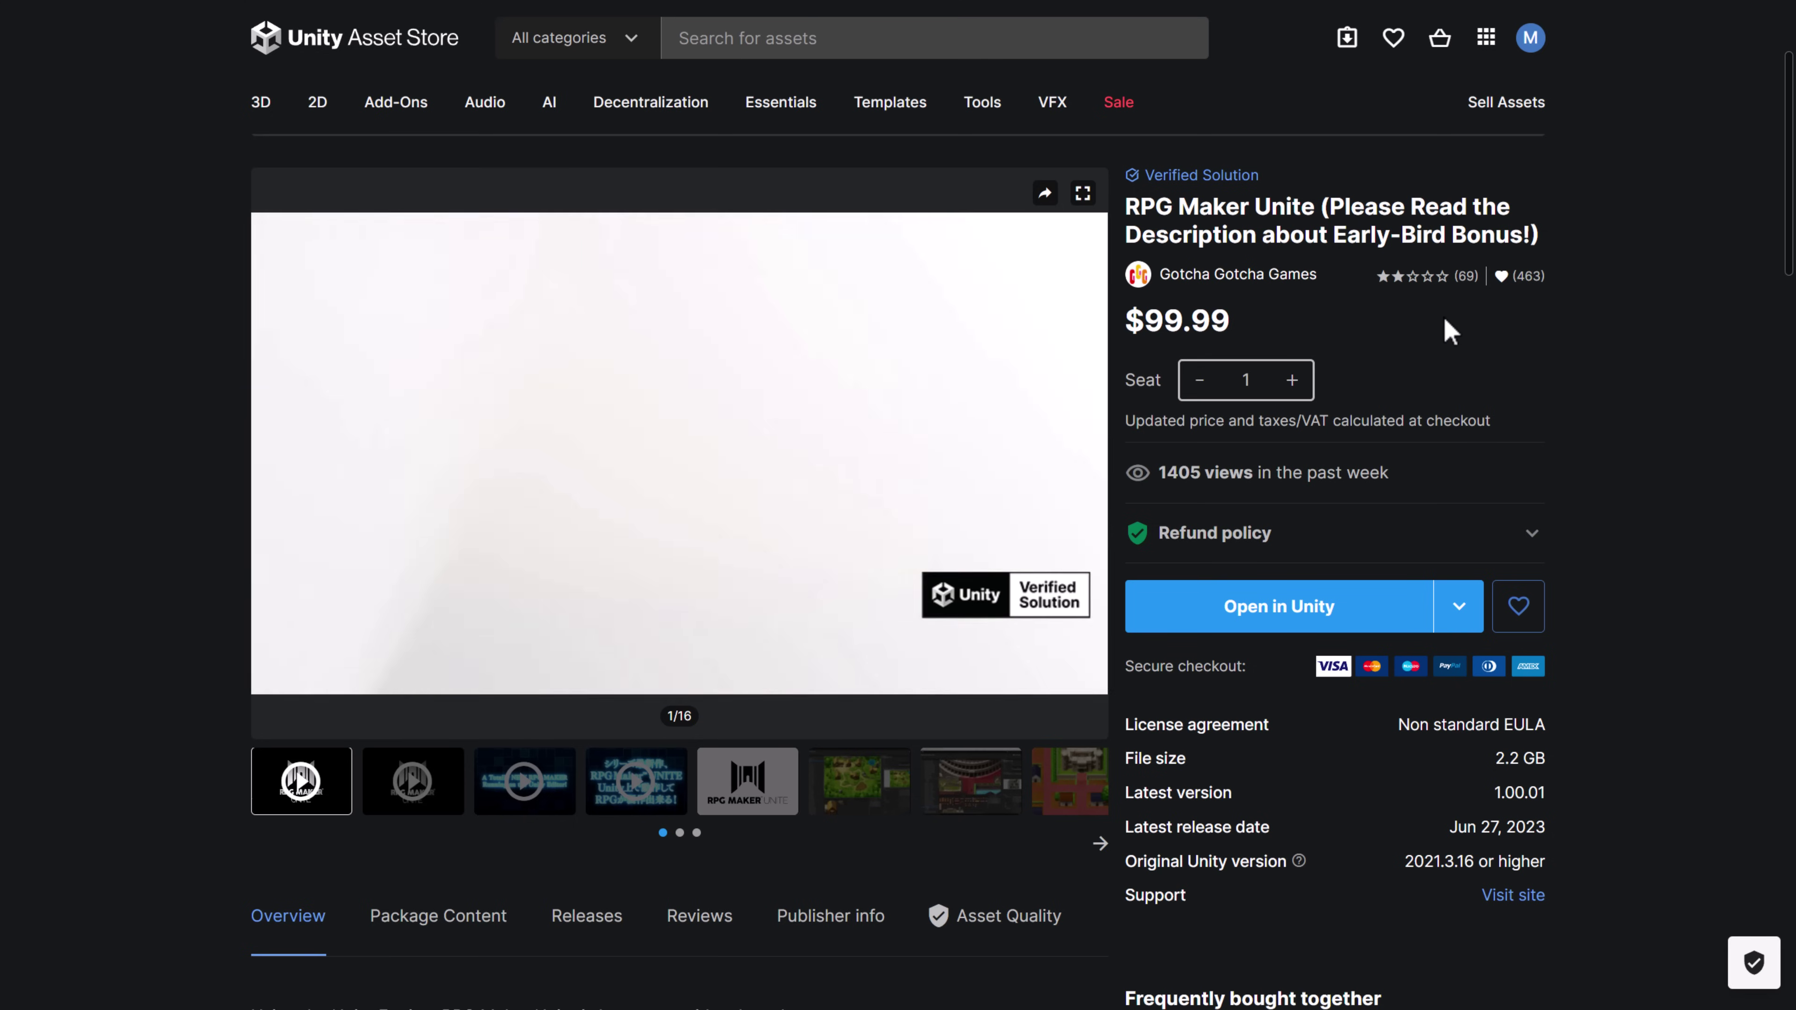
- Expand Render pipeline compatibility on the RPG Maker Unite store page: Built-in yes, URP/HDRP no
scroll(1504, 477, "down", 8)
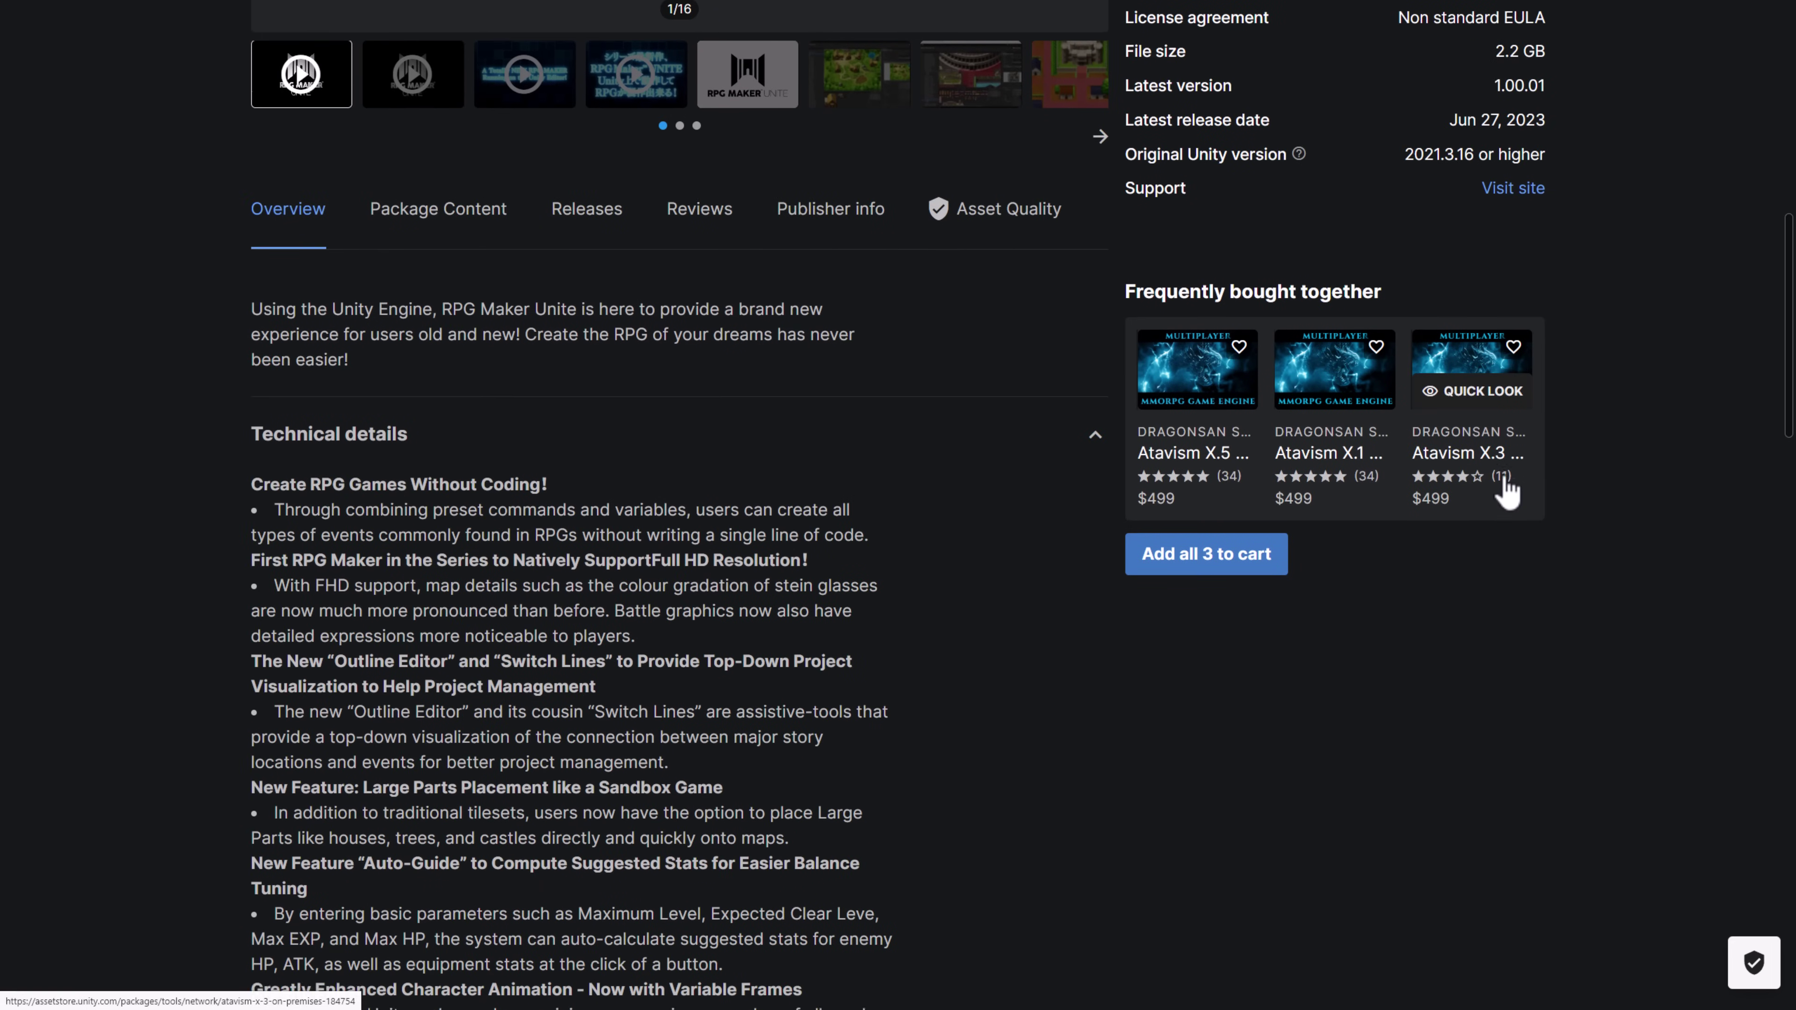
scroll(1506, 488, "down", 3)
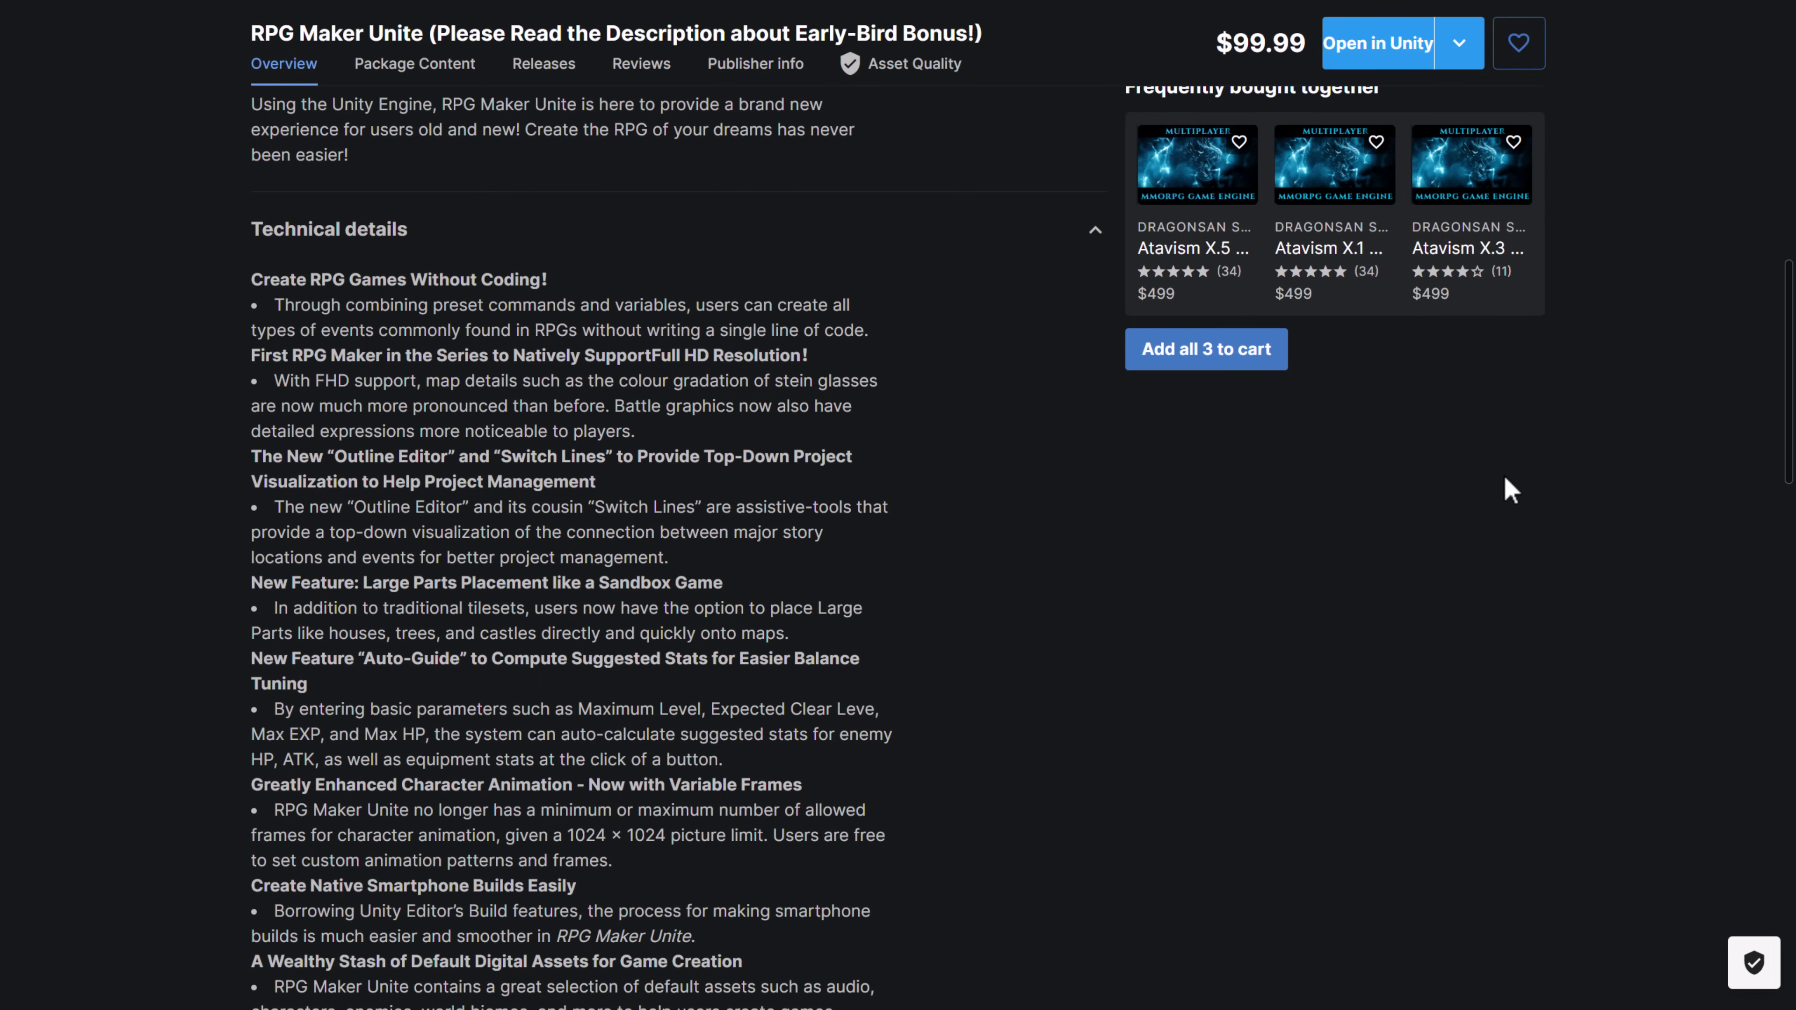
scroll(792, 728, "down", 1)
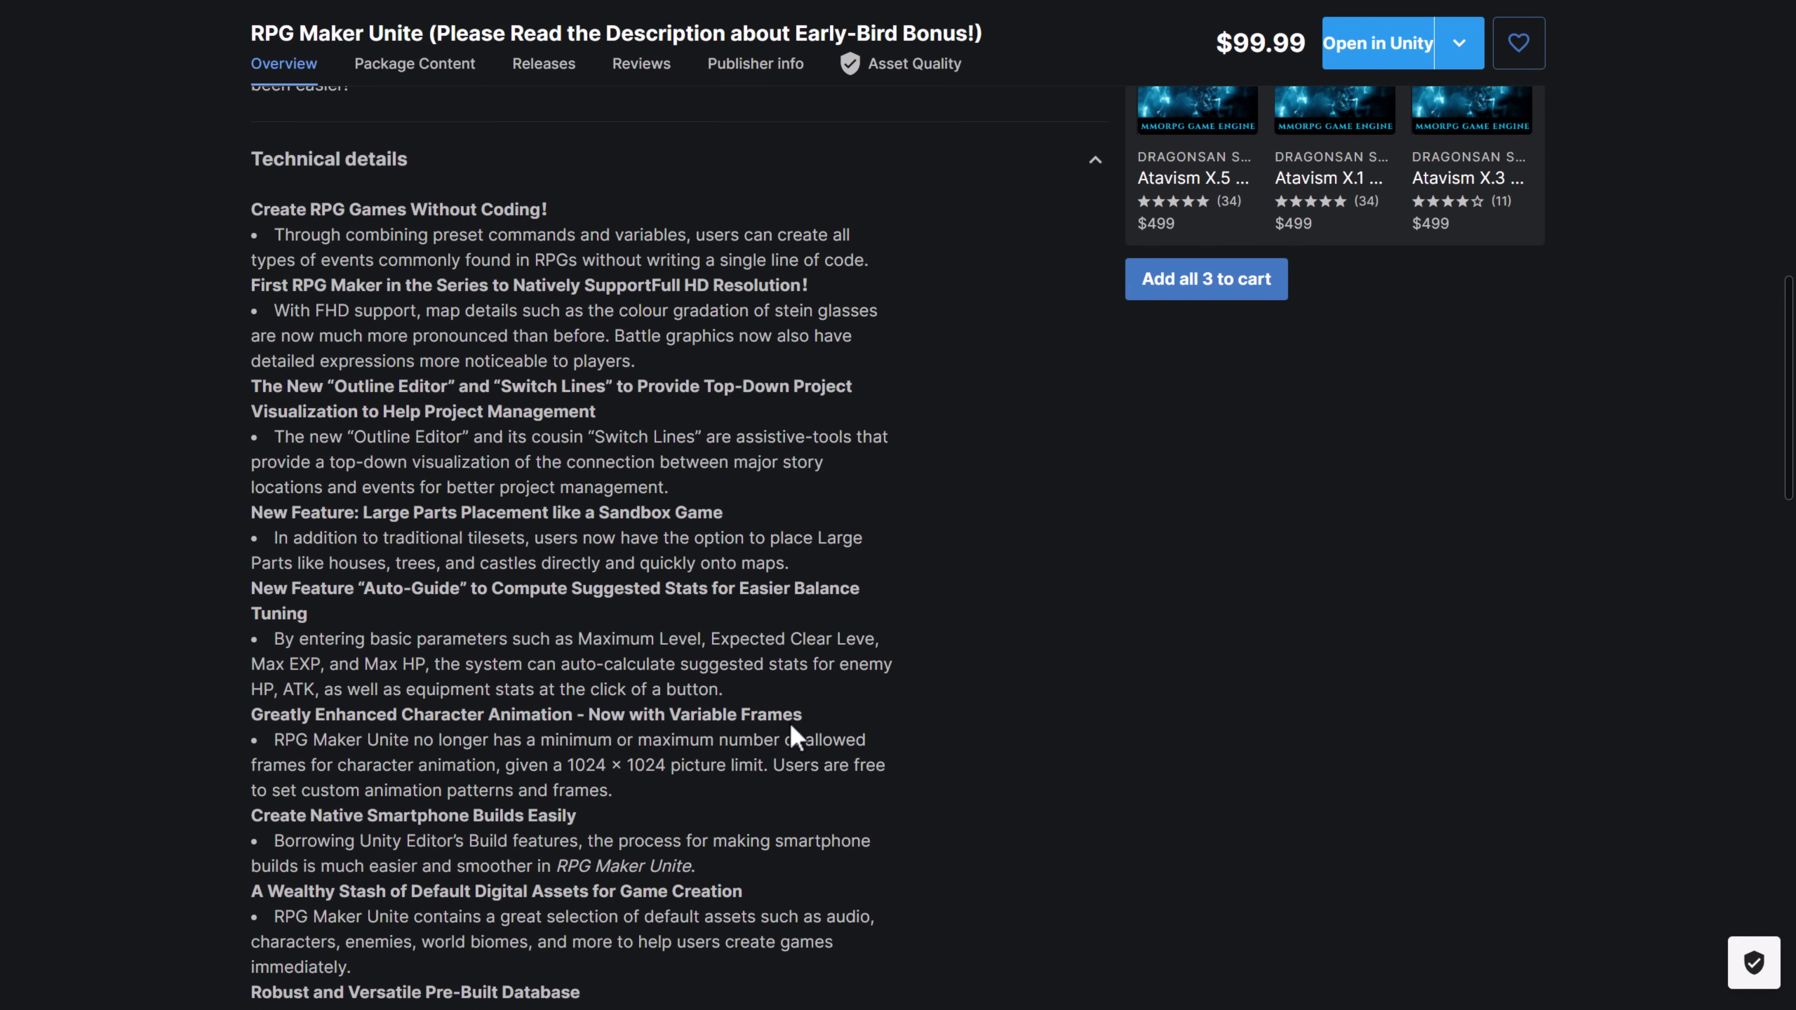
scroll(796, 736, "down", 4)
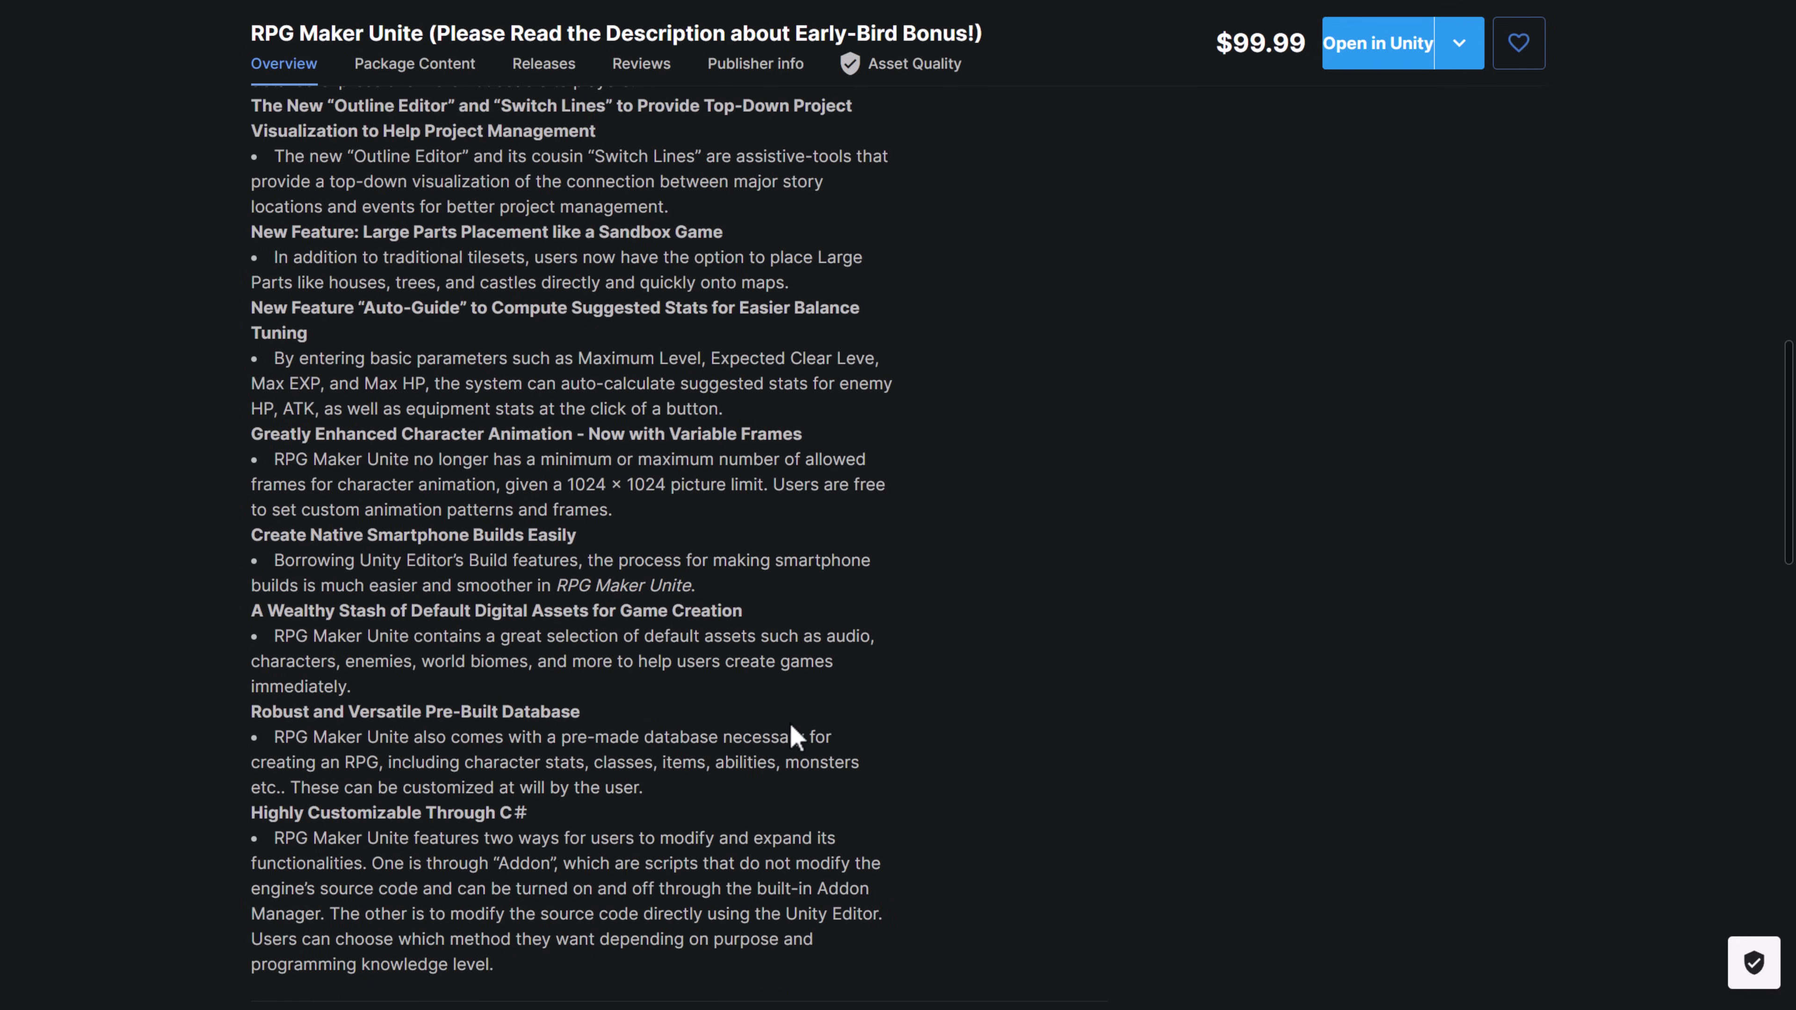
scroll(794, 740, "down", 2)
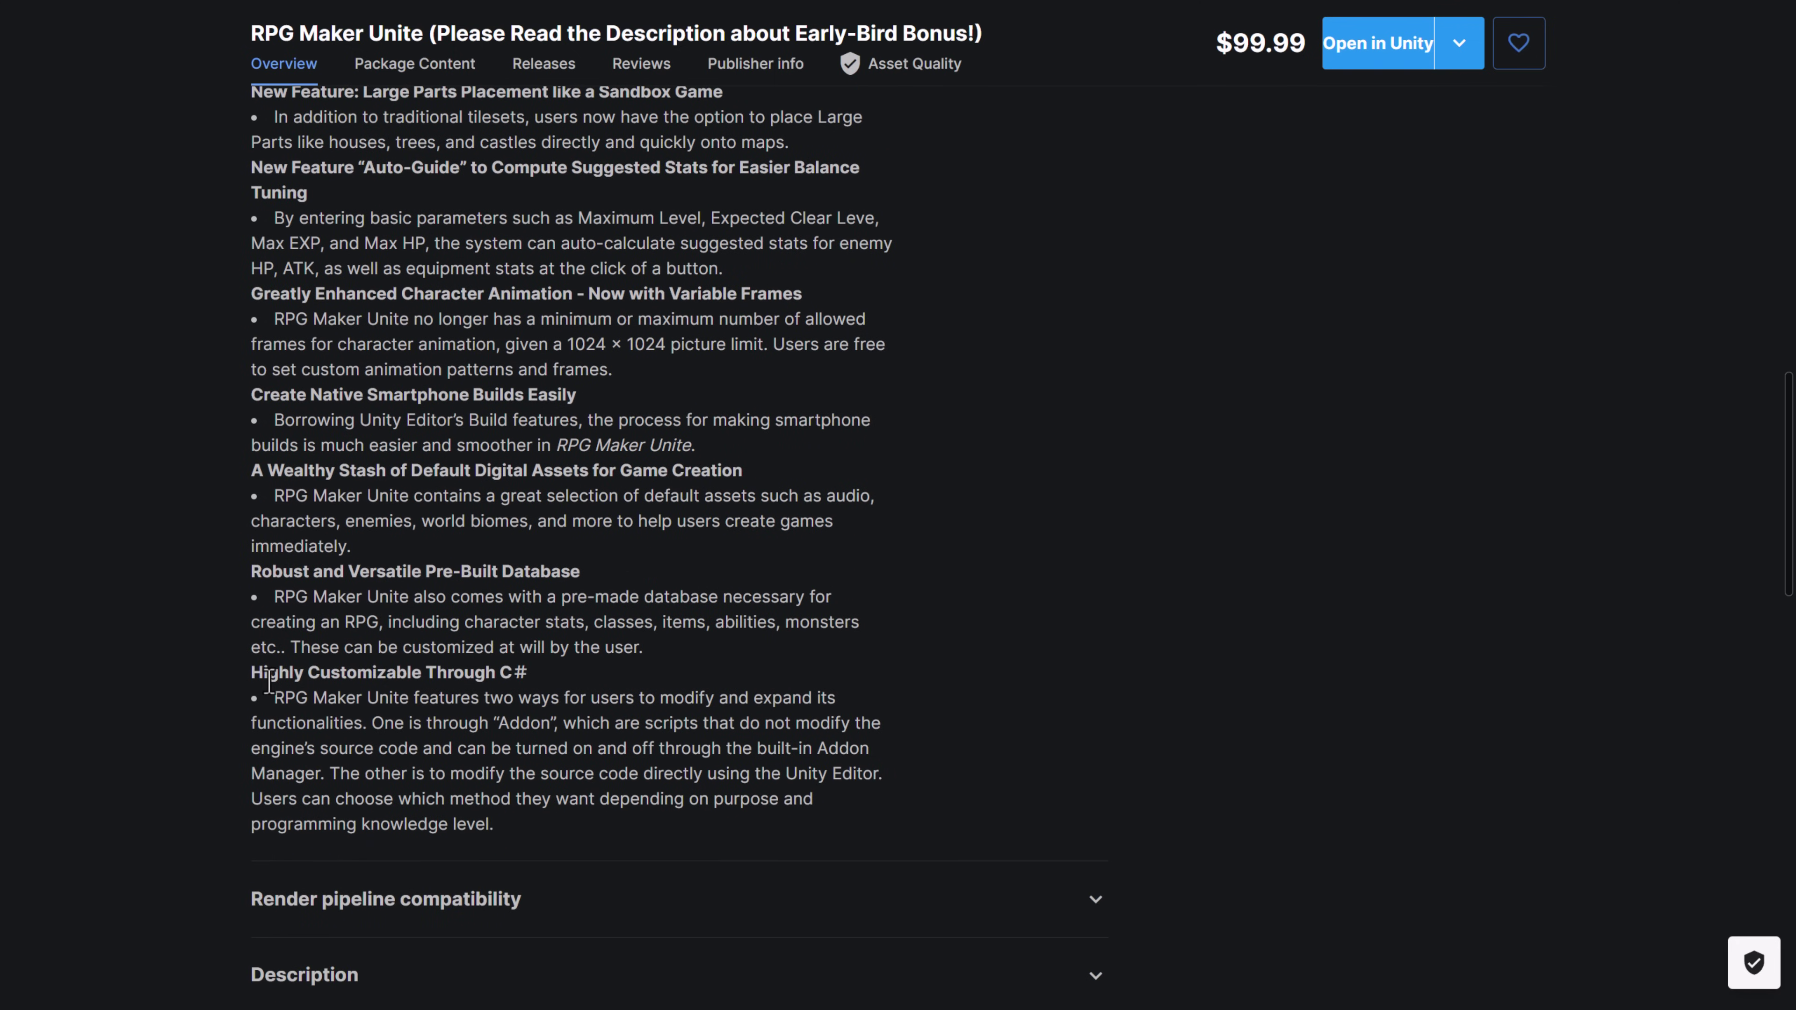
scroll(388, 686, "down", 3)
left_click(523, 697)
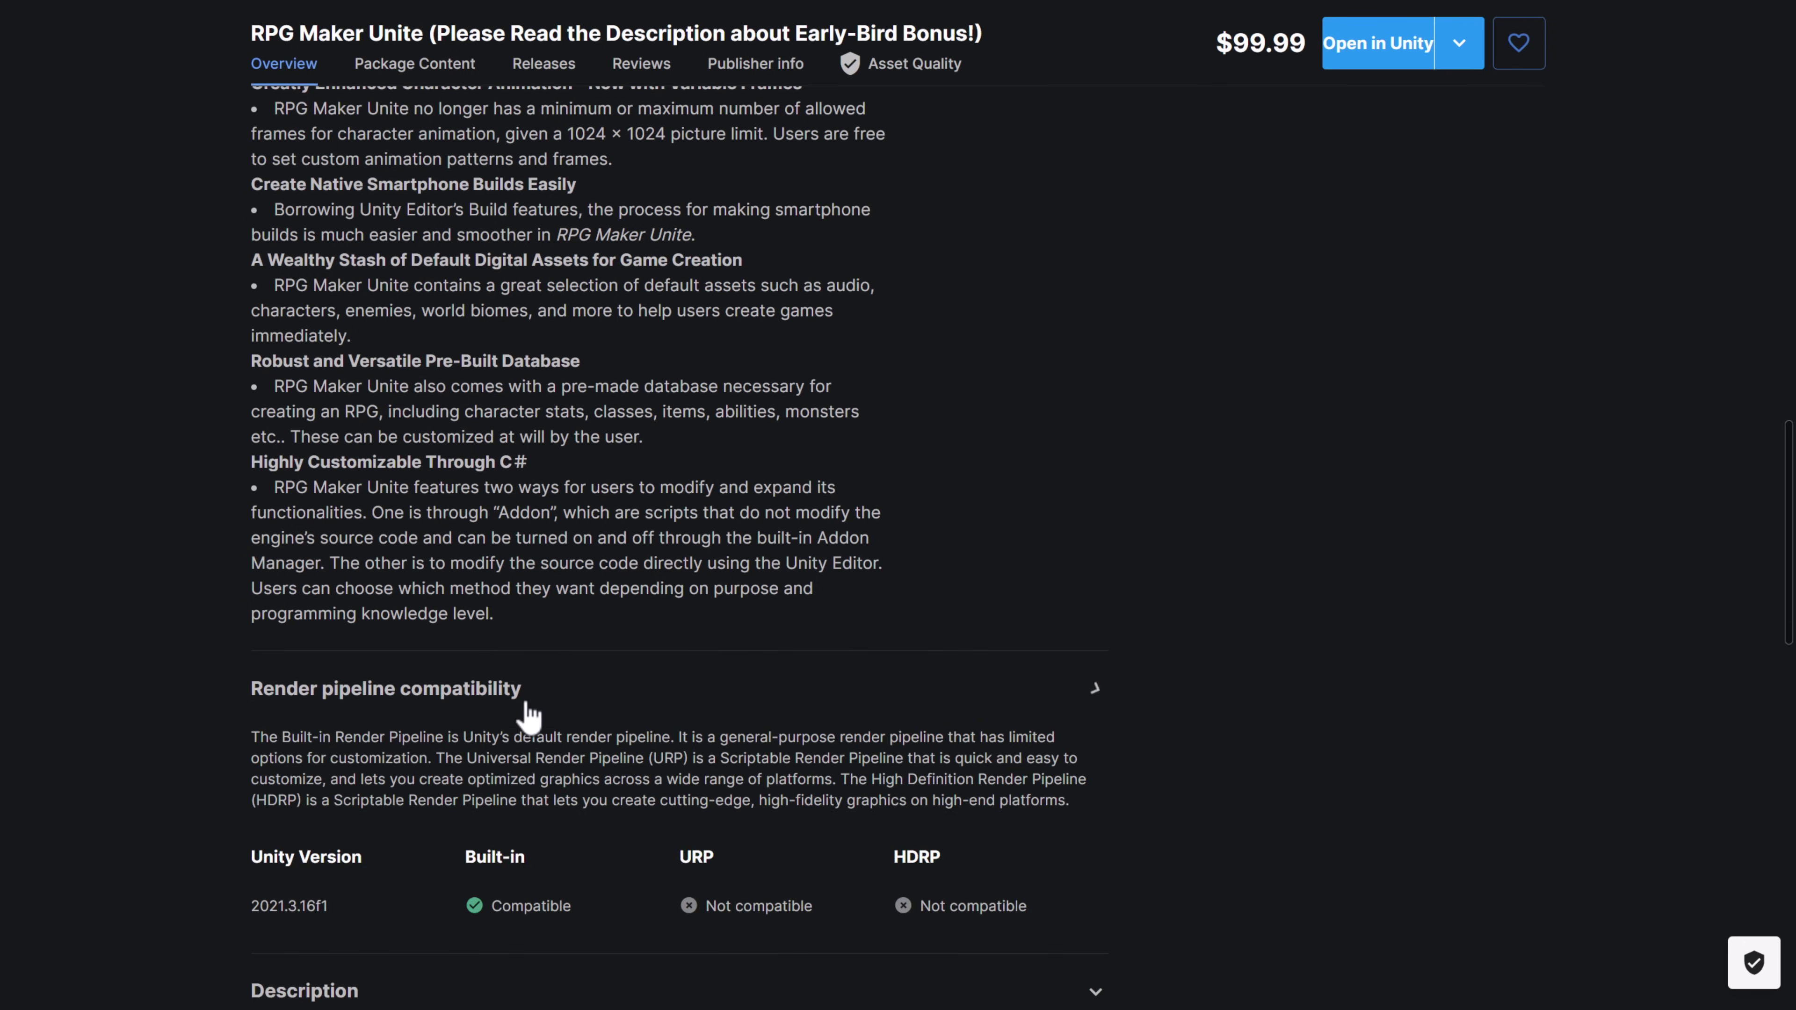
scroll(565, 831, "down", 2)
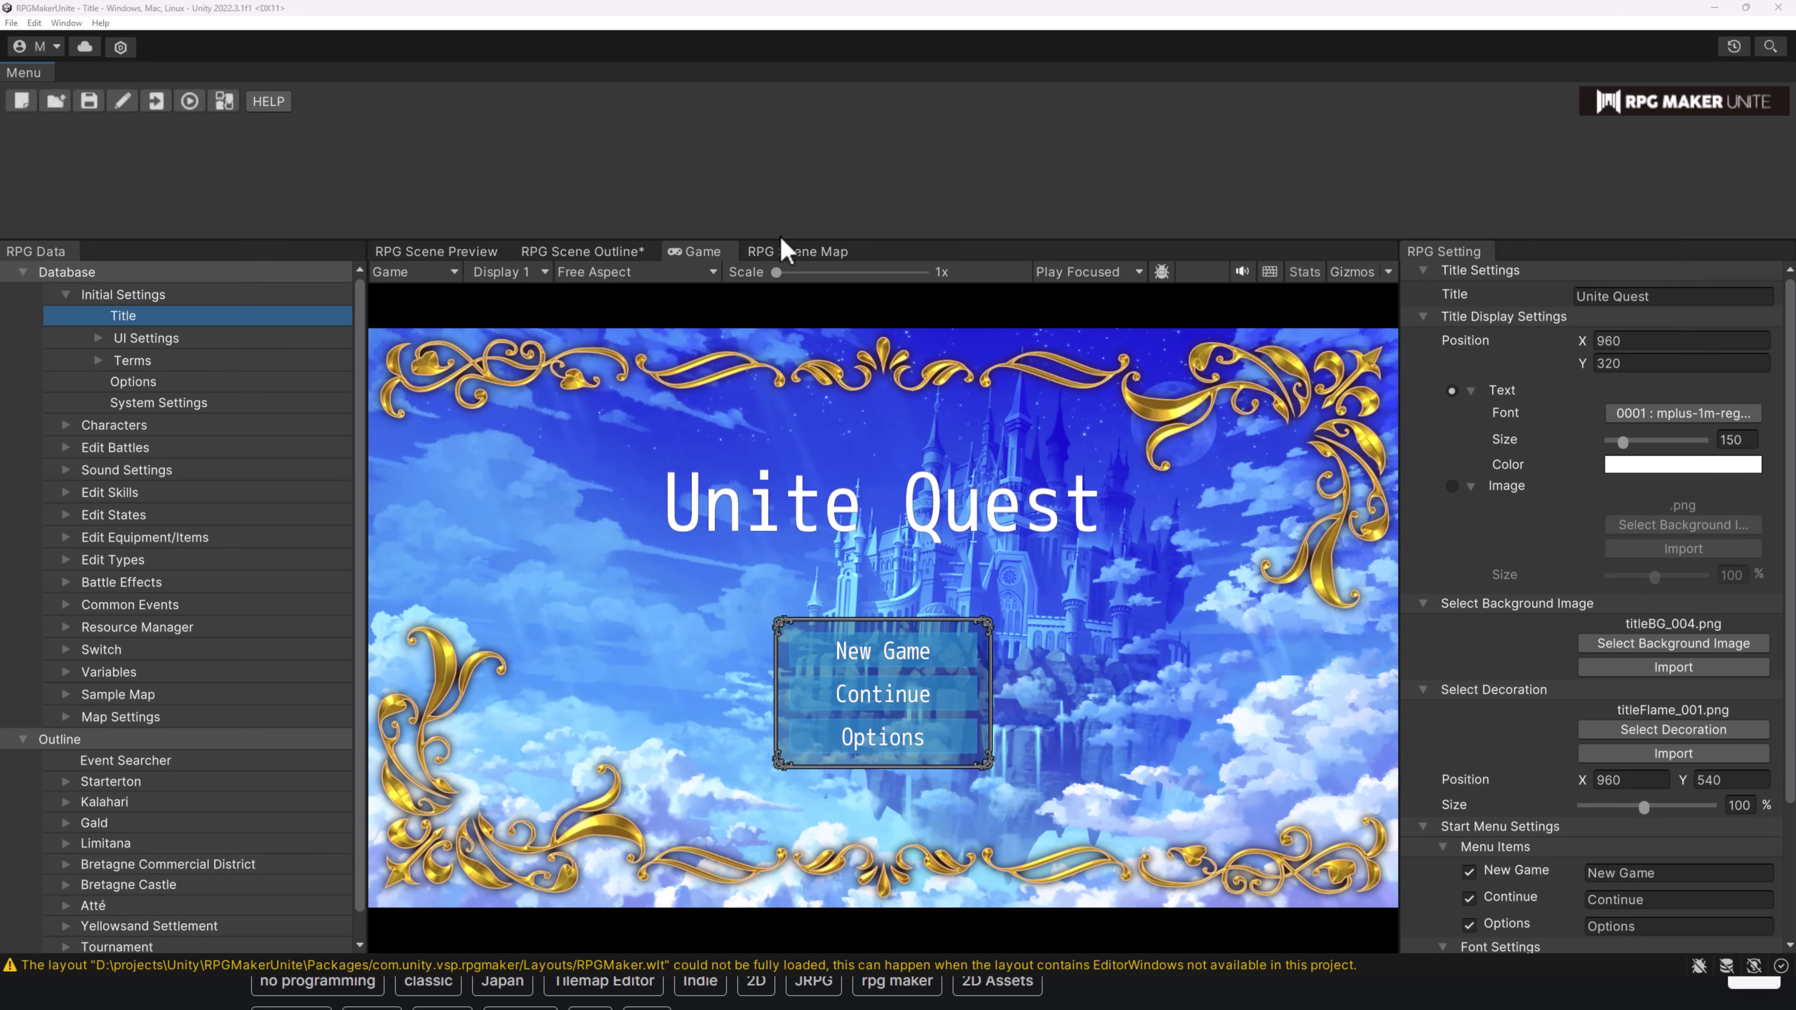
- Move the panel splitter up to just below the toolbar, enlarging the Unite Quest title preview
left_click_drag(783, 241, 785, 109)
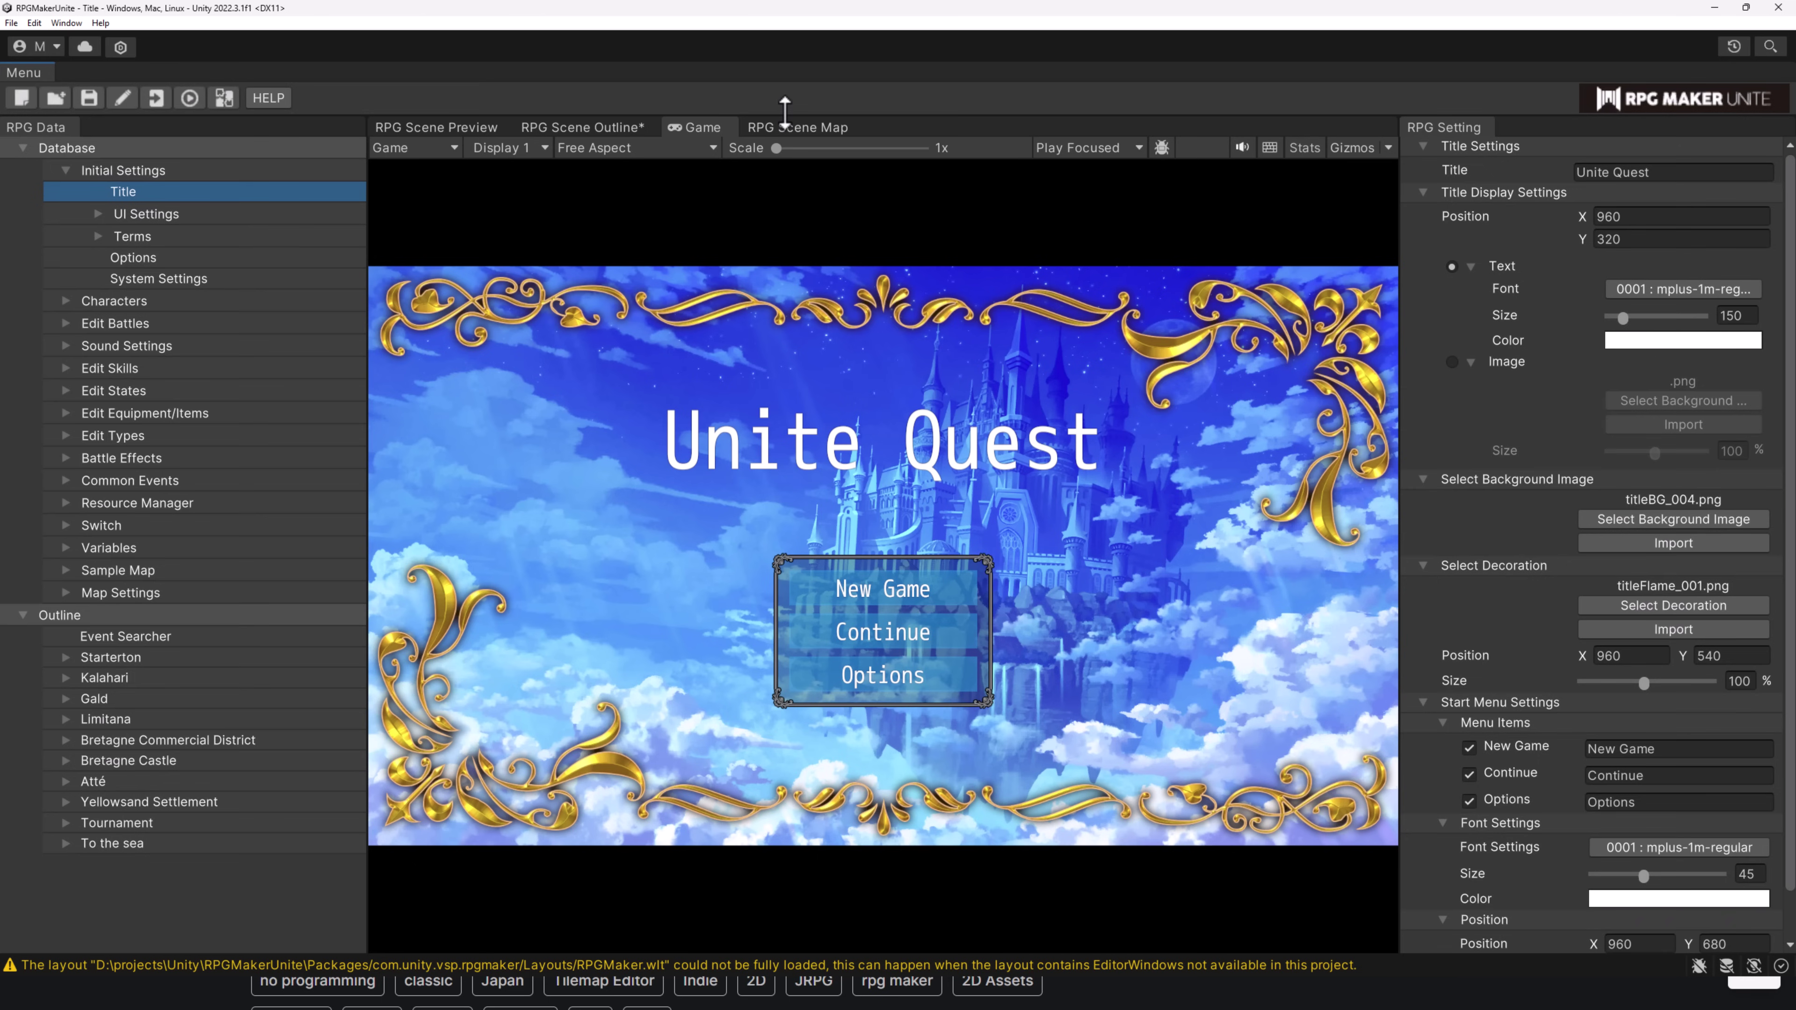
- Open the RPG Maker Unite Help website from the HELP menu and scroll to the roadmap article
left_click(278, 101)
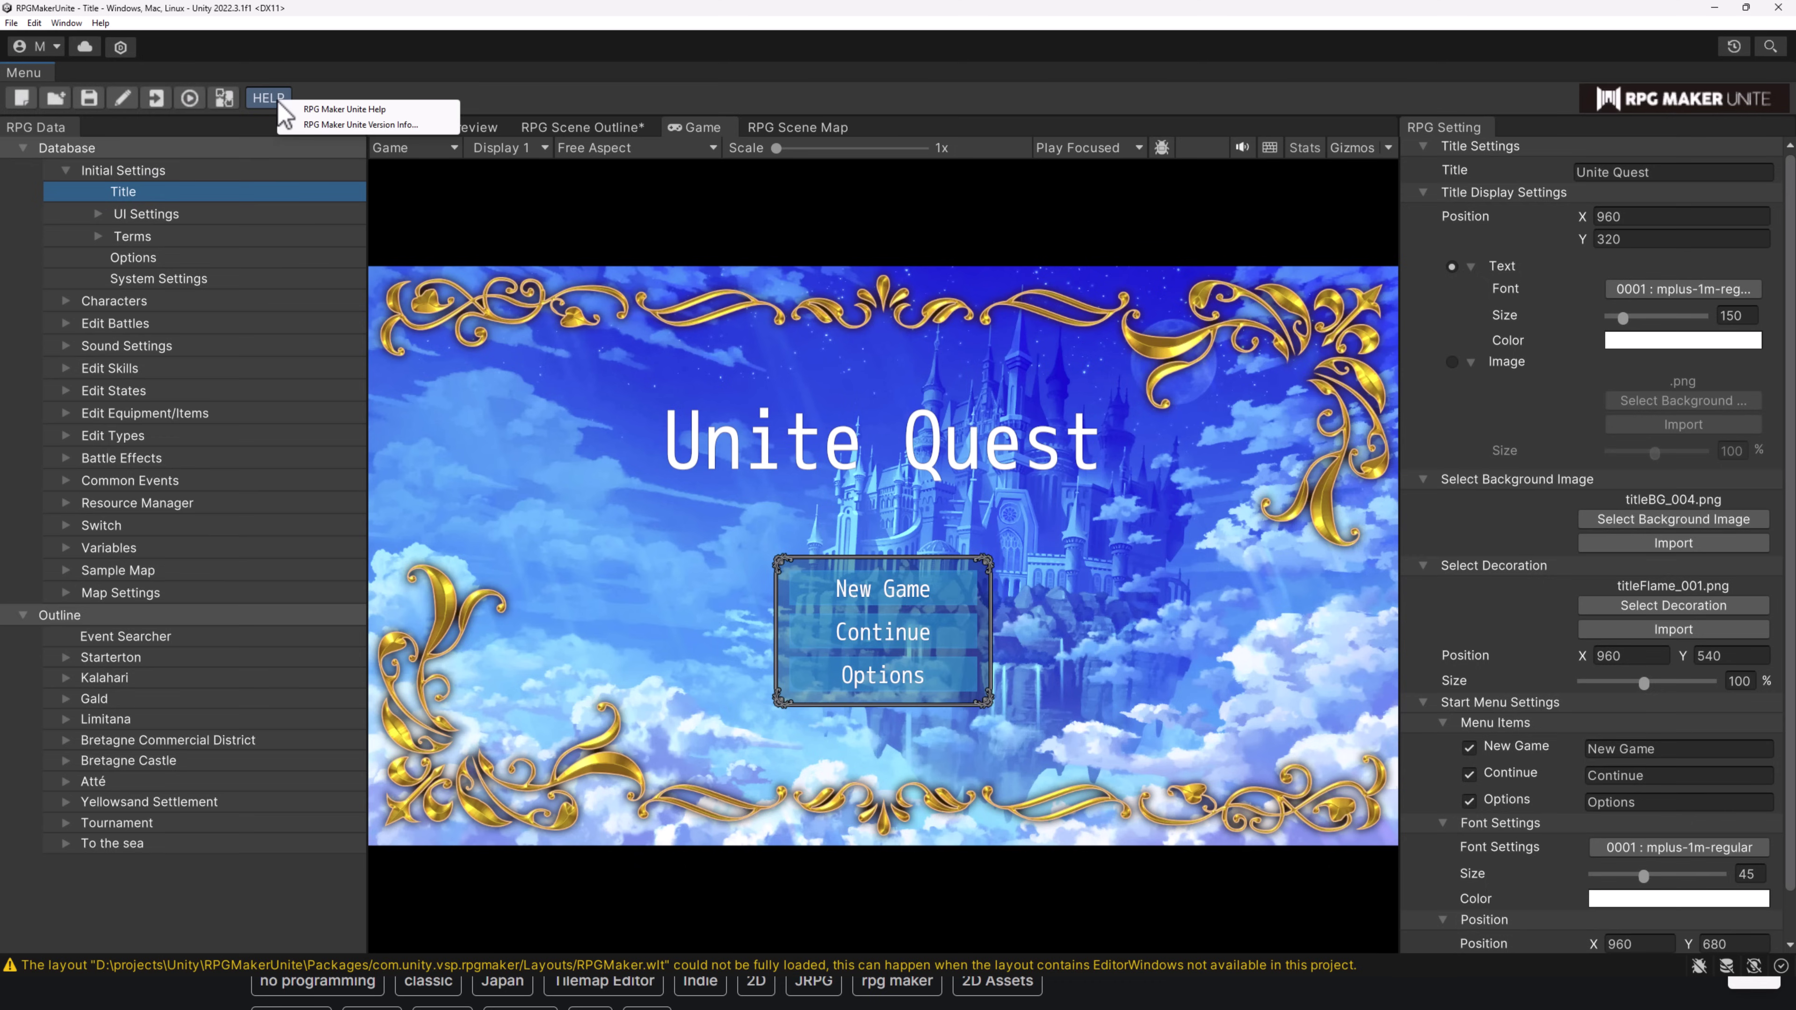
left_click(384, 110)
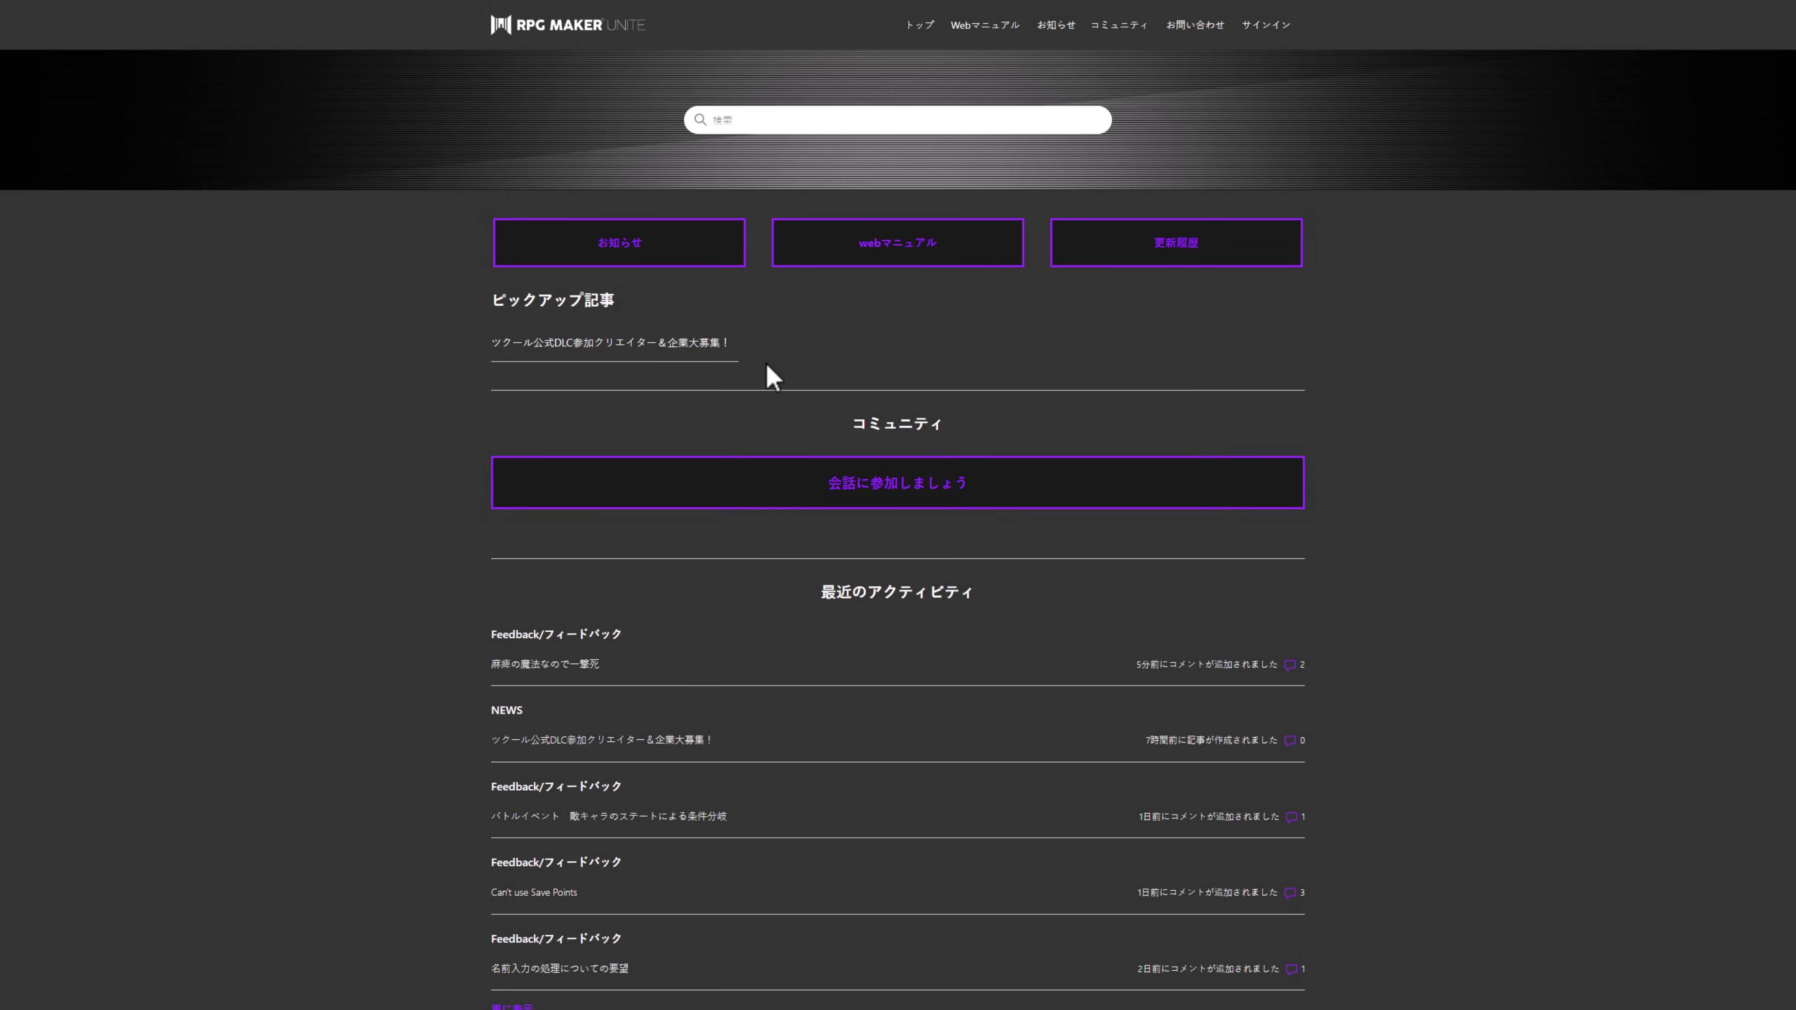
scroll(915, 409, "down", 2)
scroll(915, 408, "up", 2)
scroll(920, 410, "down", 1)
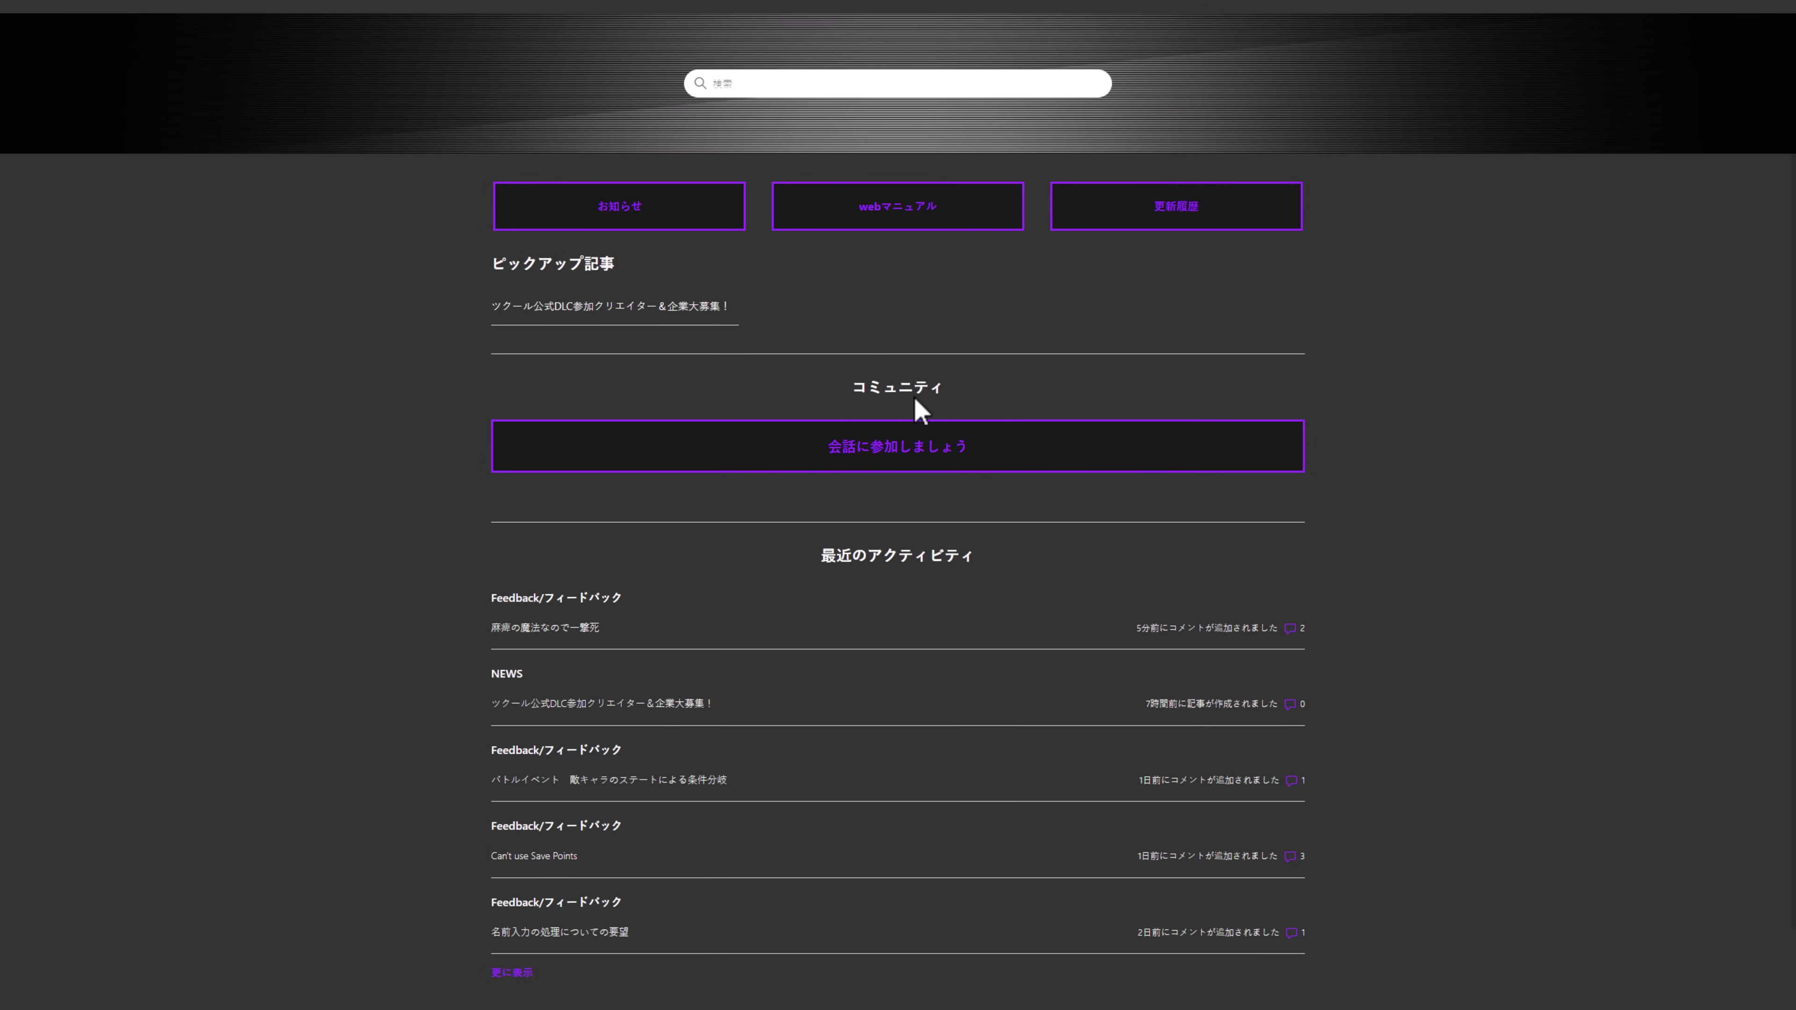
scroll(916, 403, "down", 1)
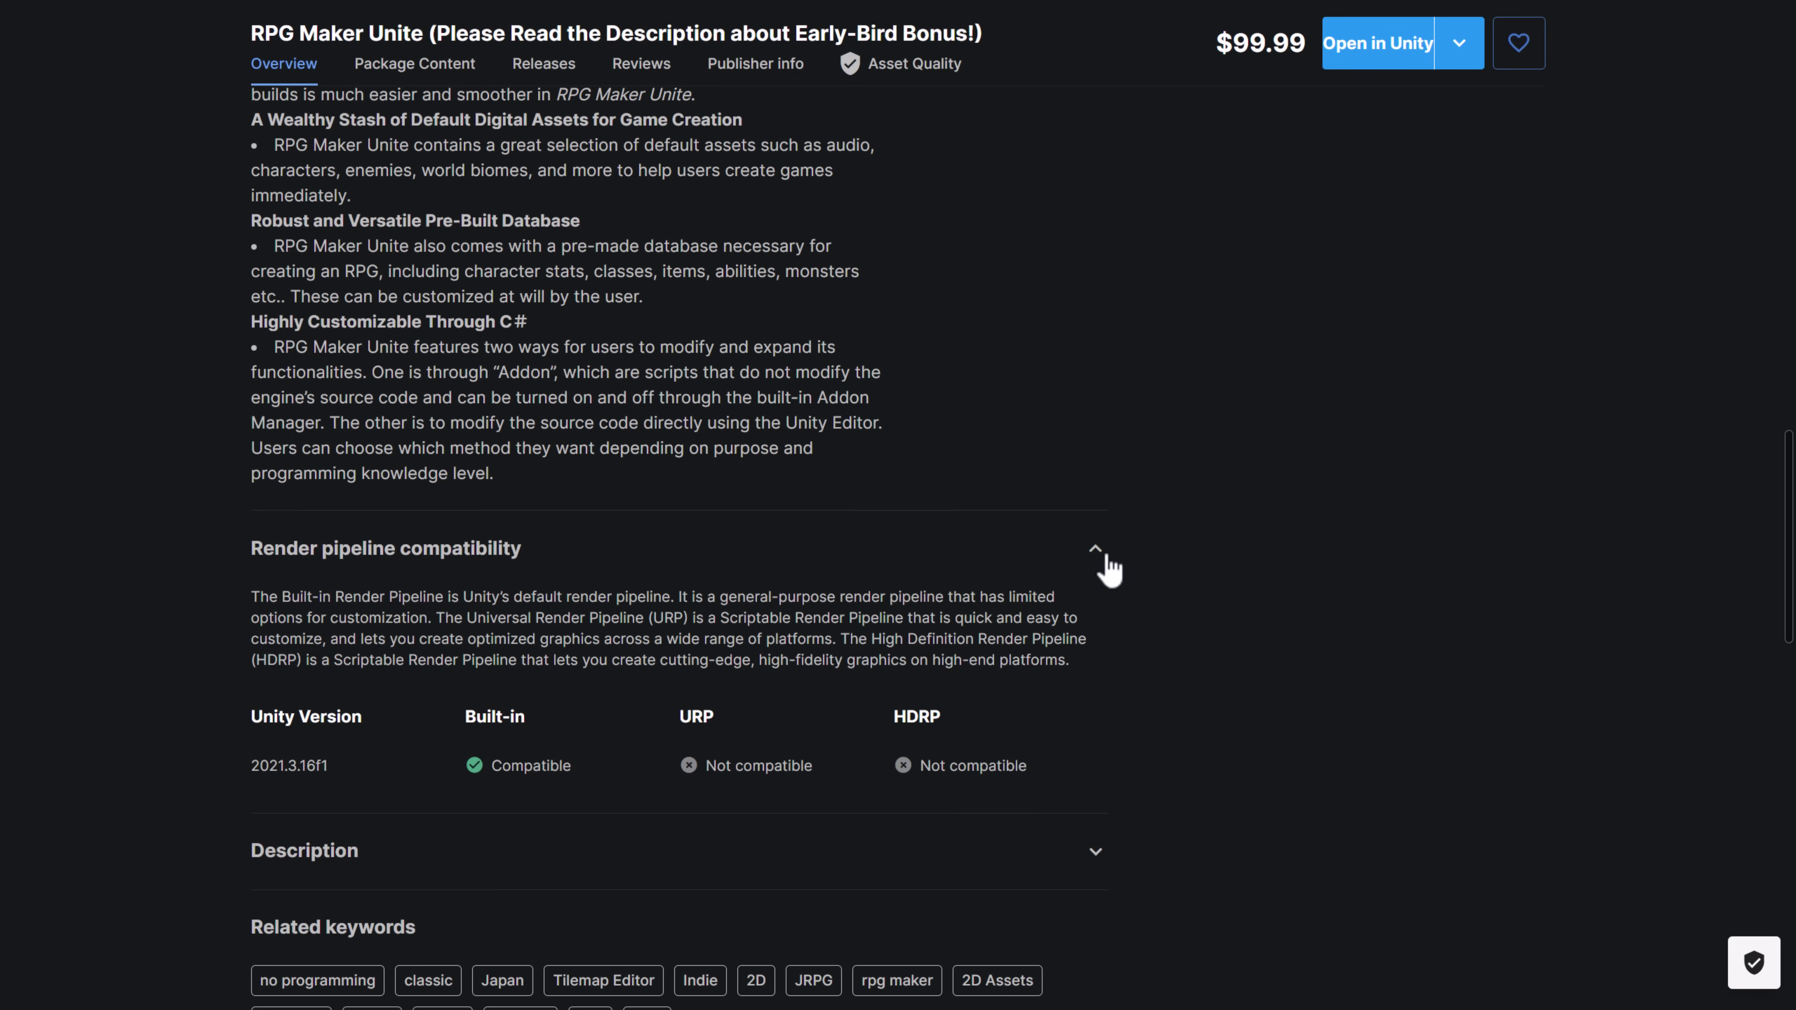
- Switch to the Unity editor, then back to the RPG Maker Unite Asset Store page
key("alt+Tab")
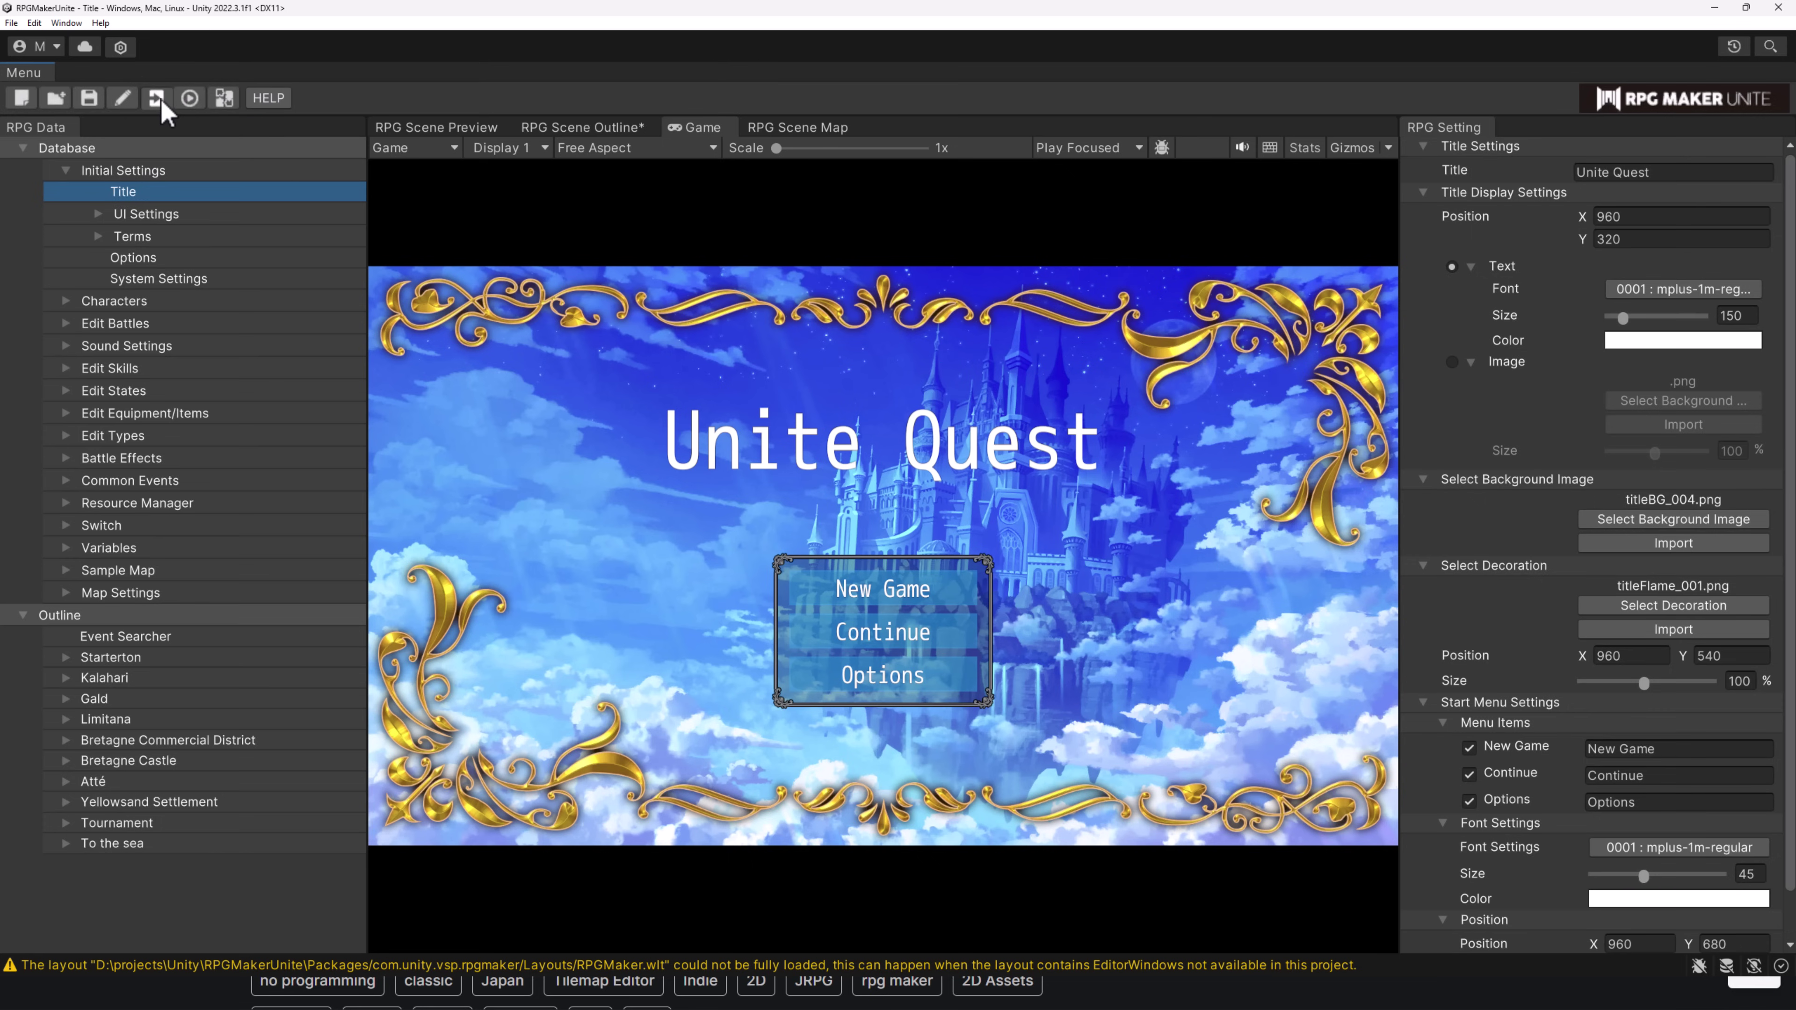
key("alt+Tab")
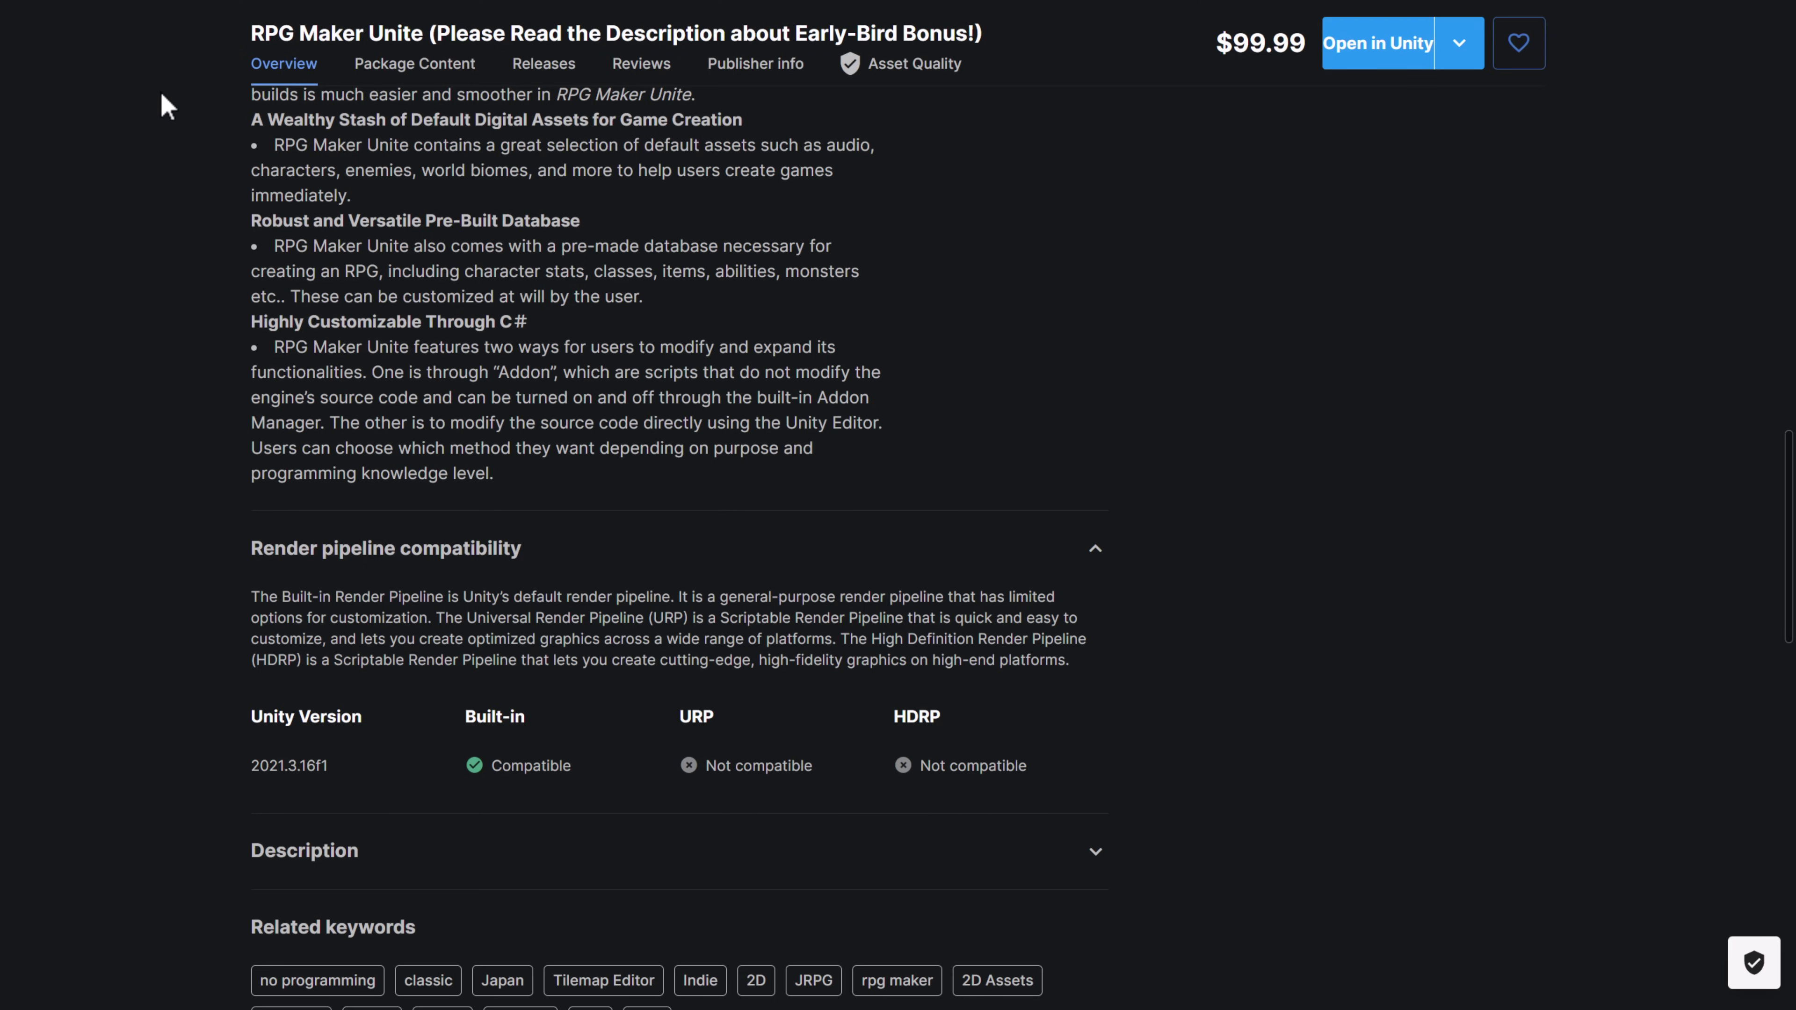
- Scroll the help article back up to the roadmap table of planned features and schedules
scroll(1030, 495, "up", 20)
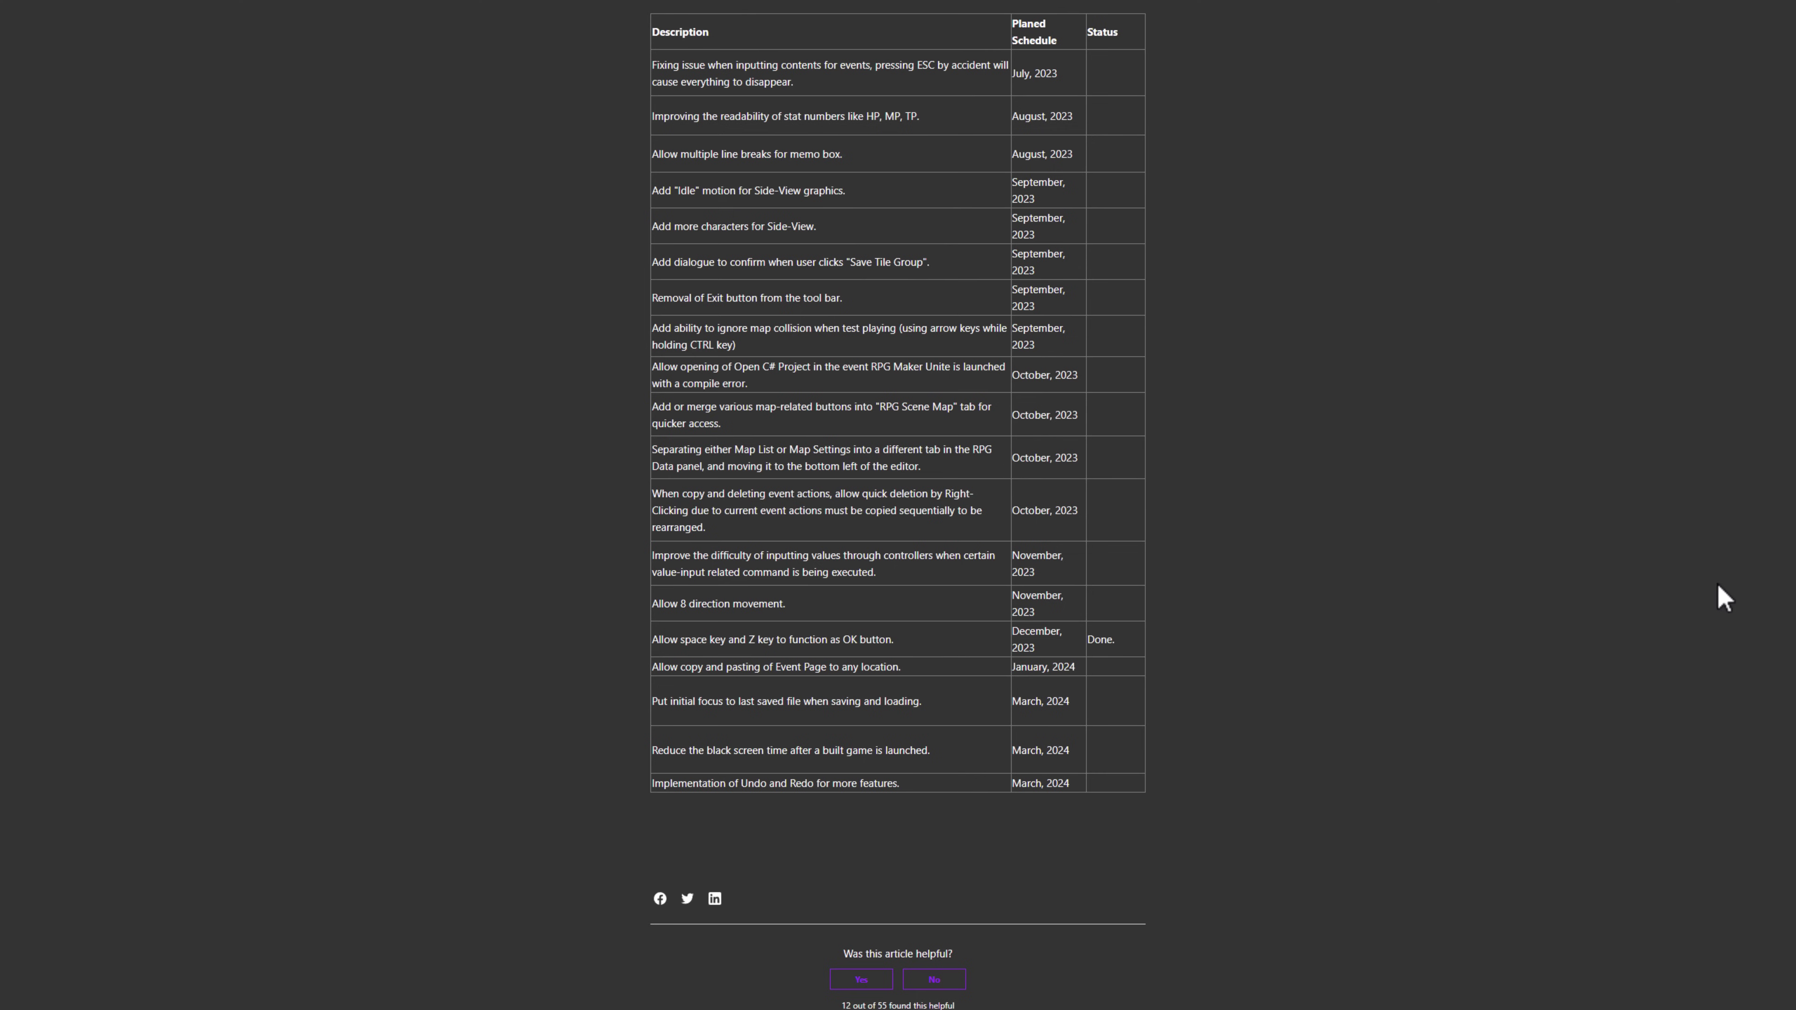
scroll(1718, 584, "up", 3, "ctrl")
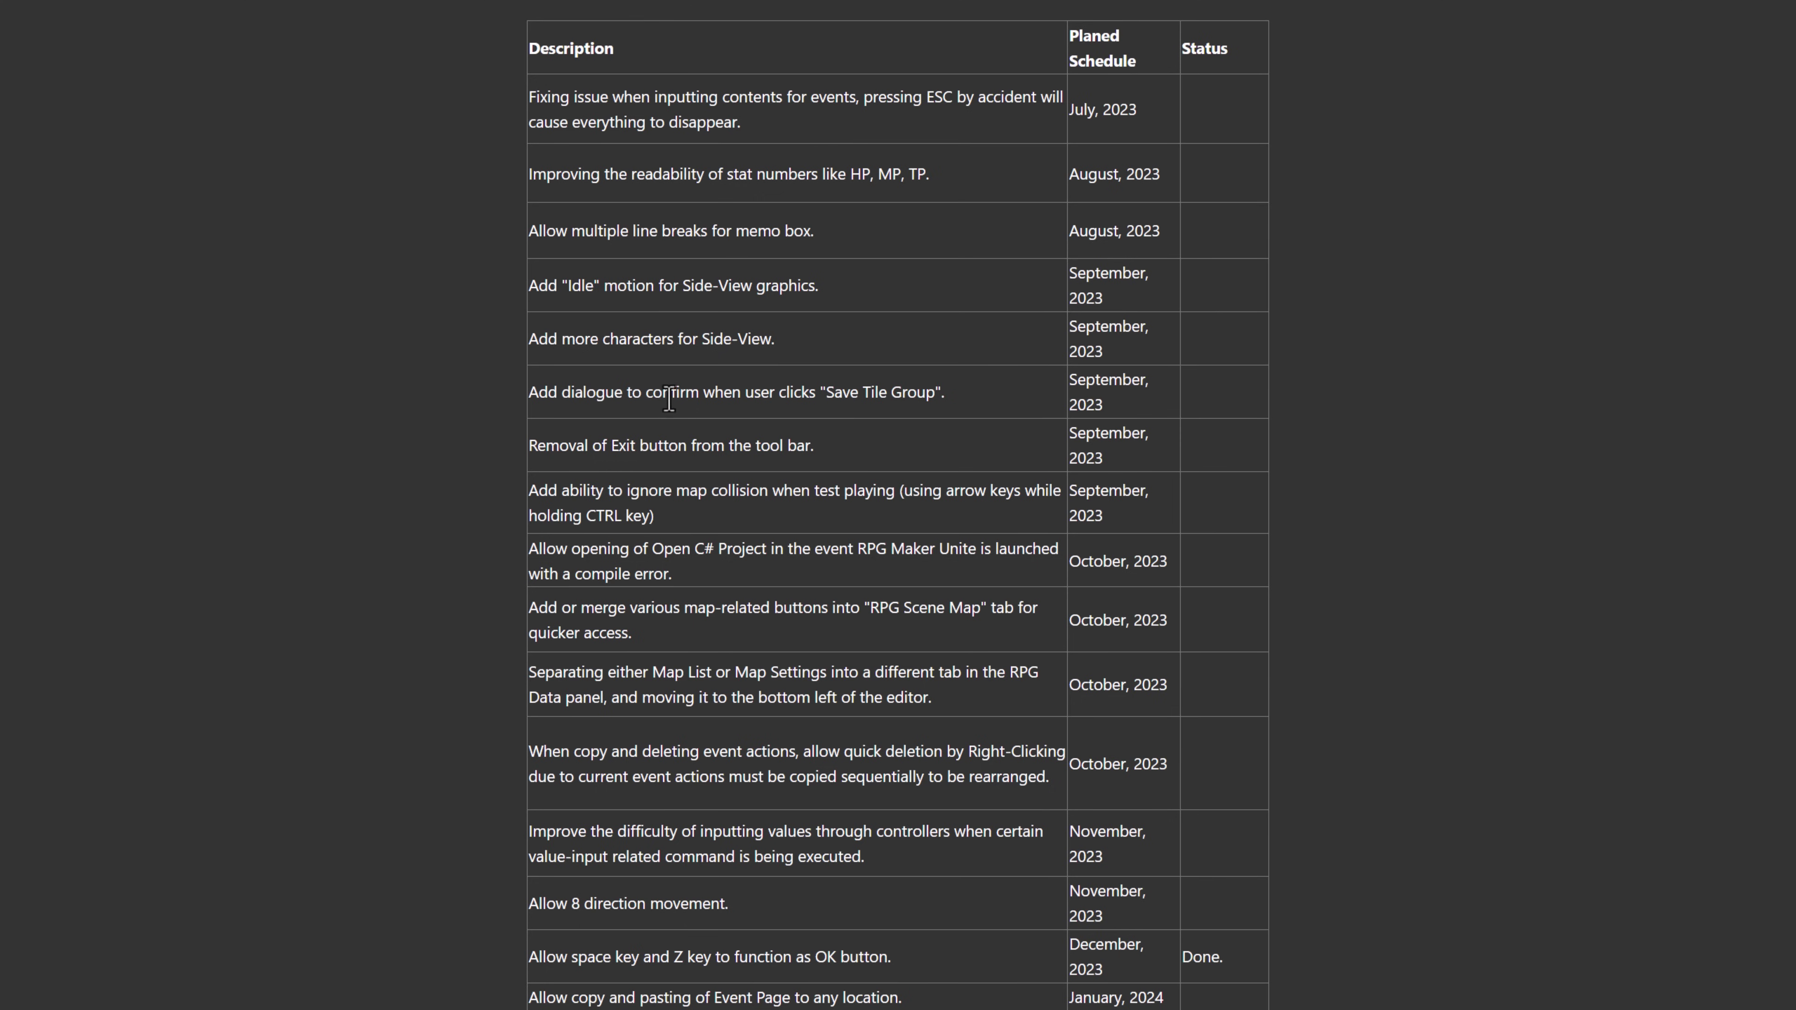
- Read through the roadmap, highlighting the Exit button removal and Undo/Redo entries
left_click_drag(823, 447, 528, 446)
left_click(1163, 461)
scroll(704, 652, "down", 6)
scroll(761, 575, "up", 5)
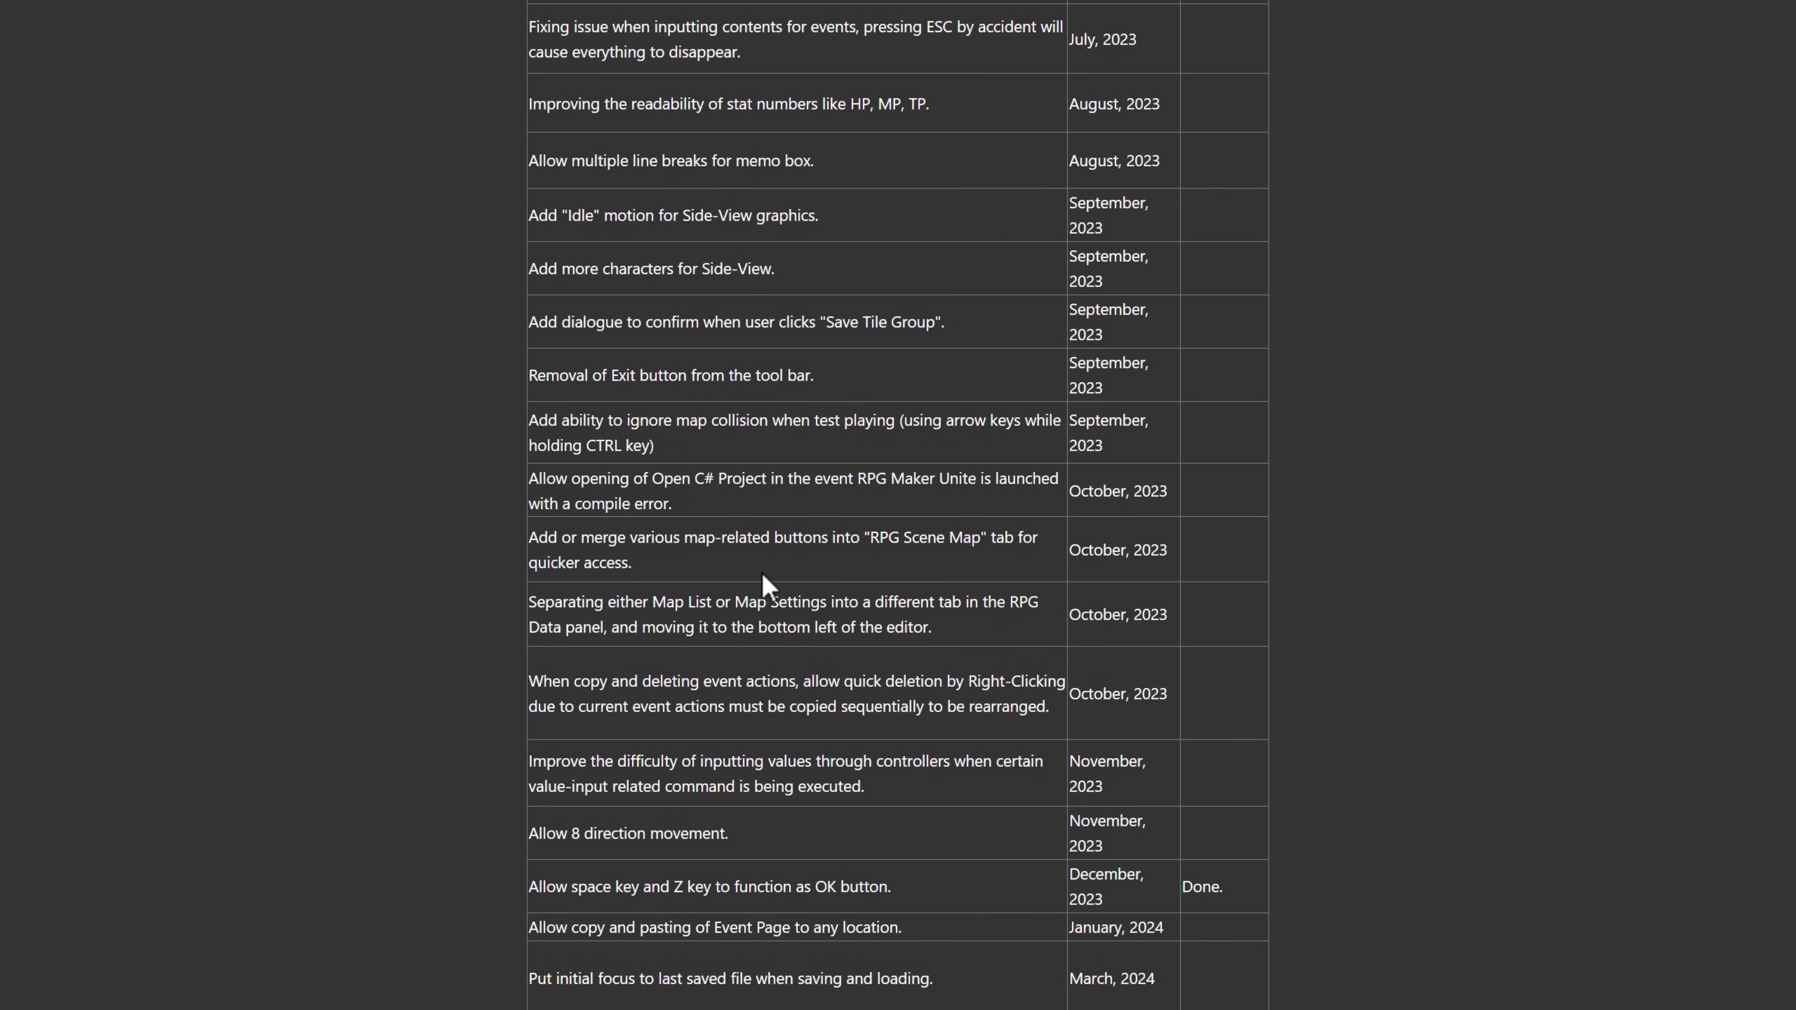
scroll(790, 566, "down", 3)
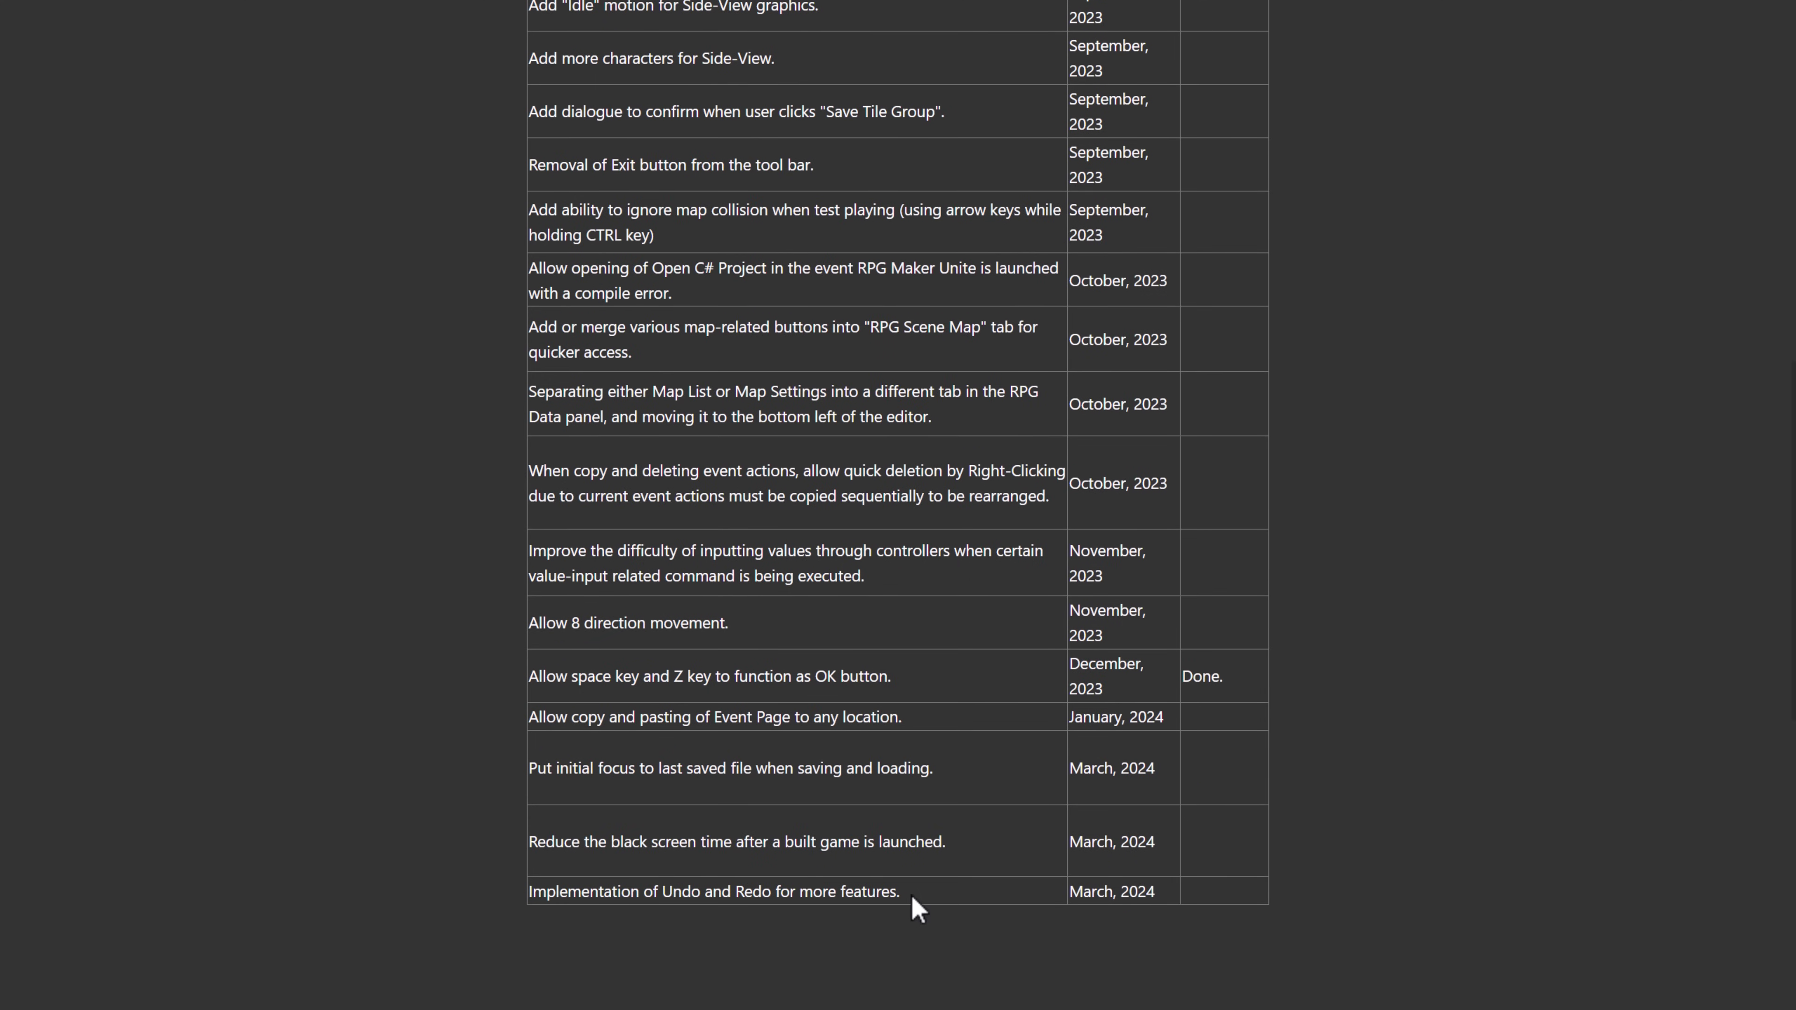
left_click_drag(909, 897, 601, 884)
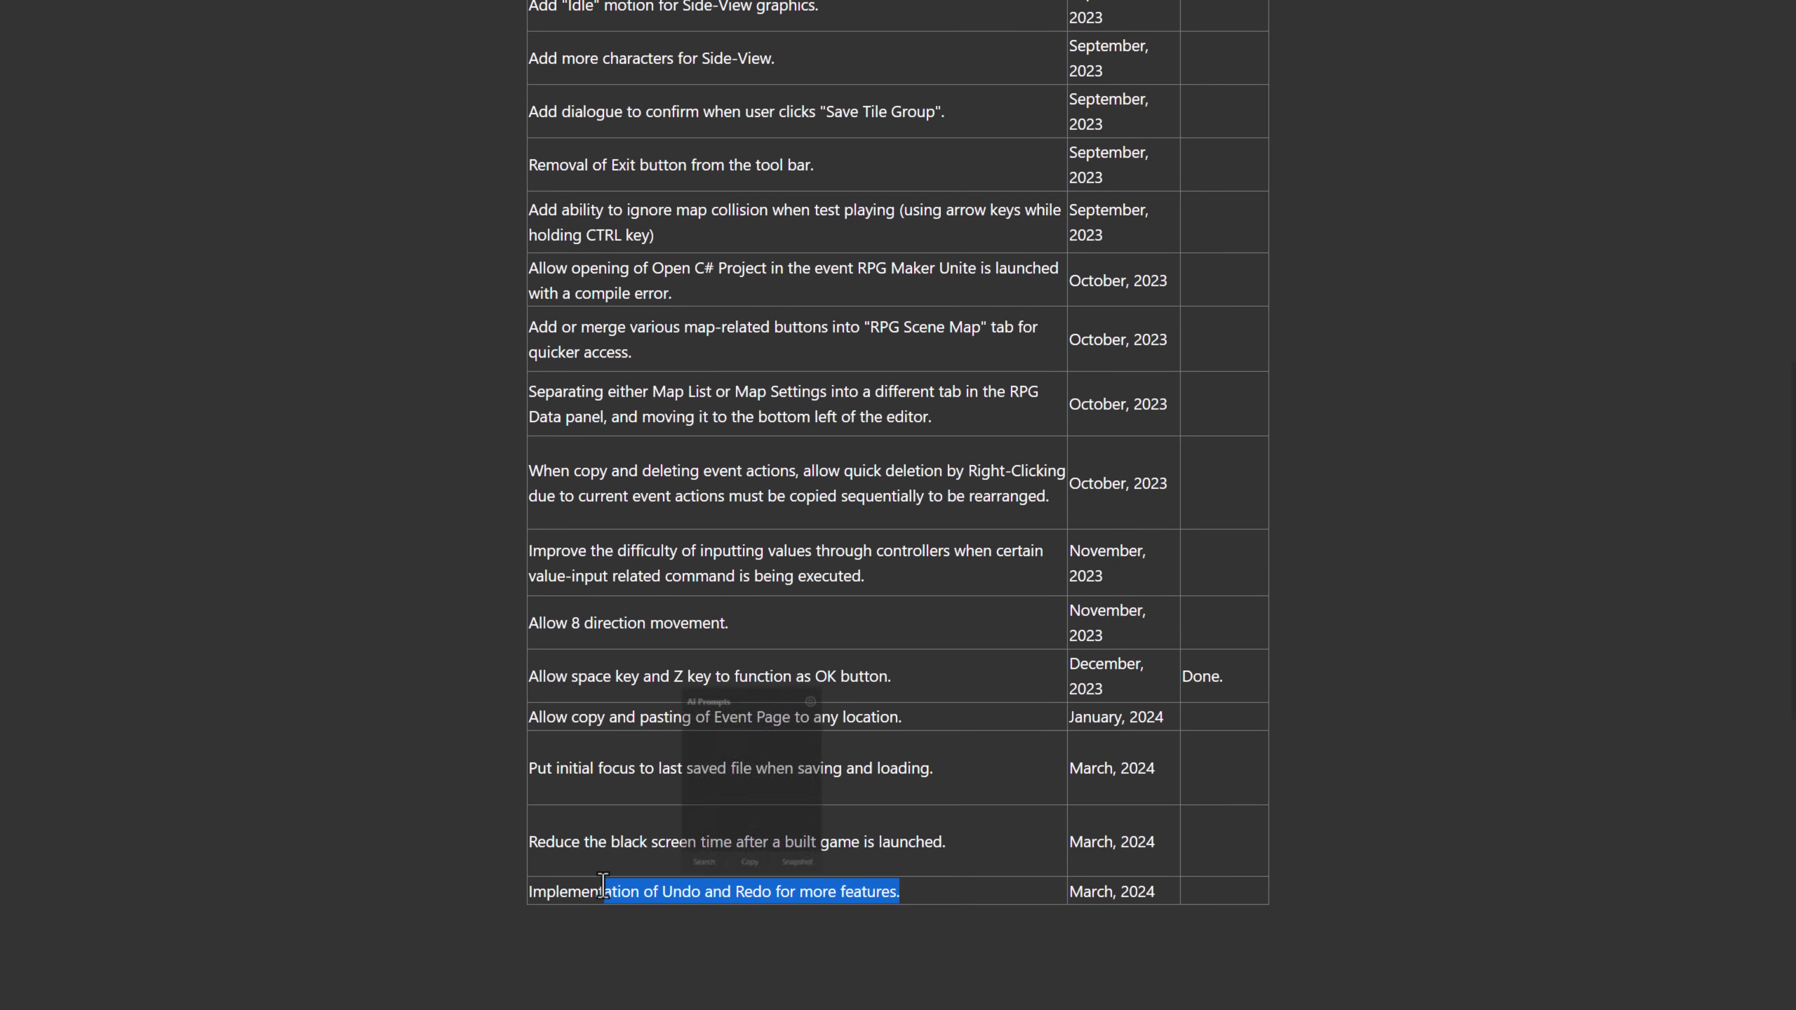
left_click(1092, 888)
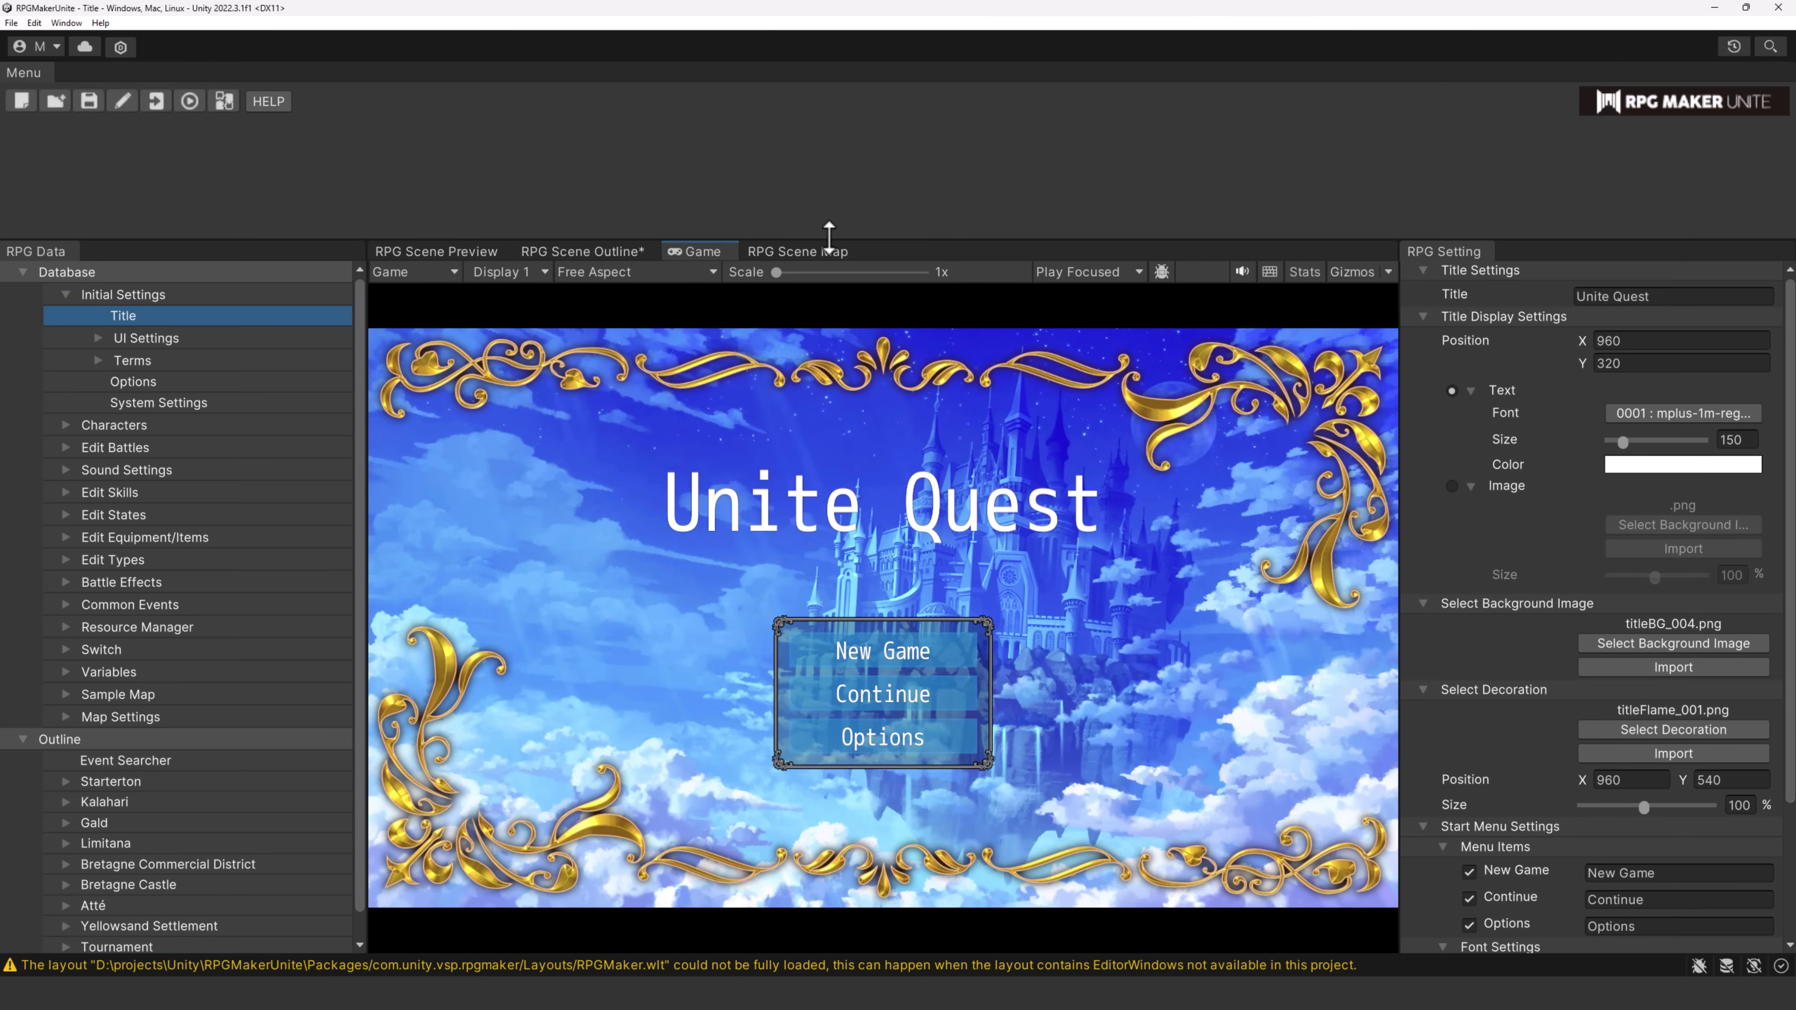
- Make the editor panels taller and expand UI Settings > Game Menu, previewing Shared Settings
left_click_drag(829, 234, 843, 115)
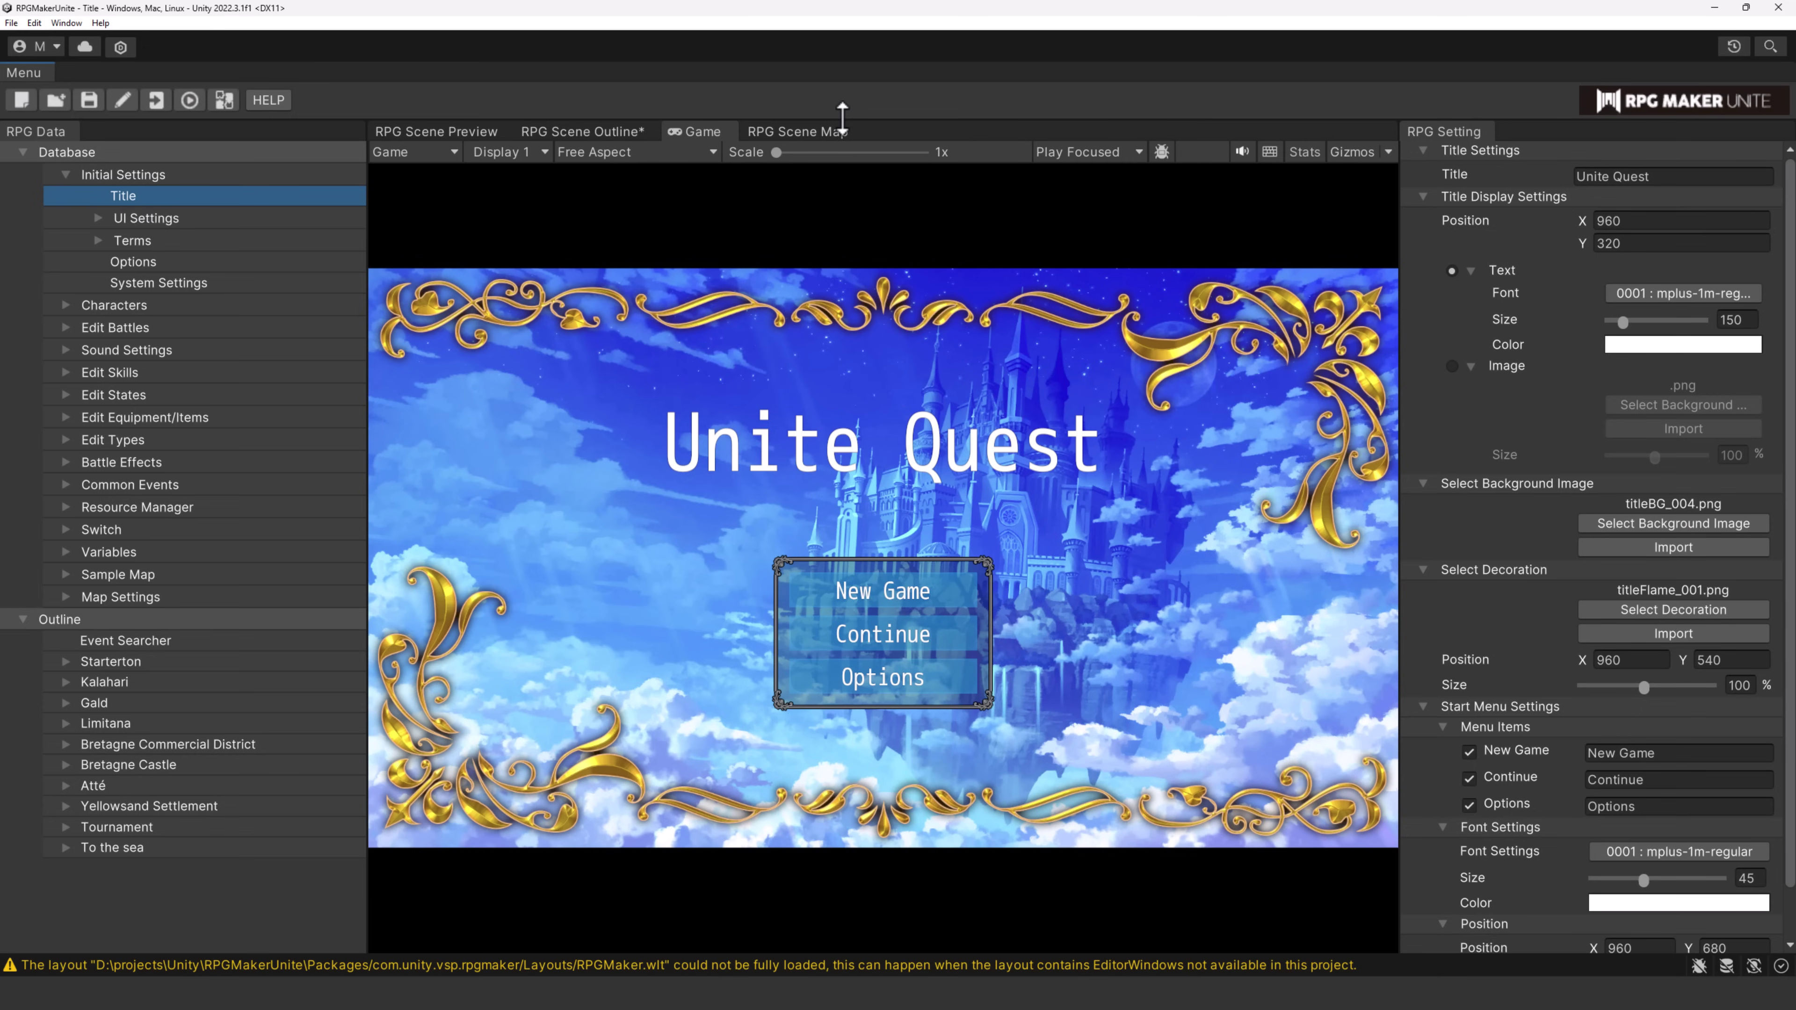
left_click(145, 219)
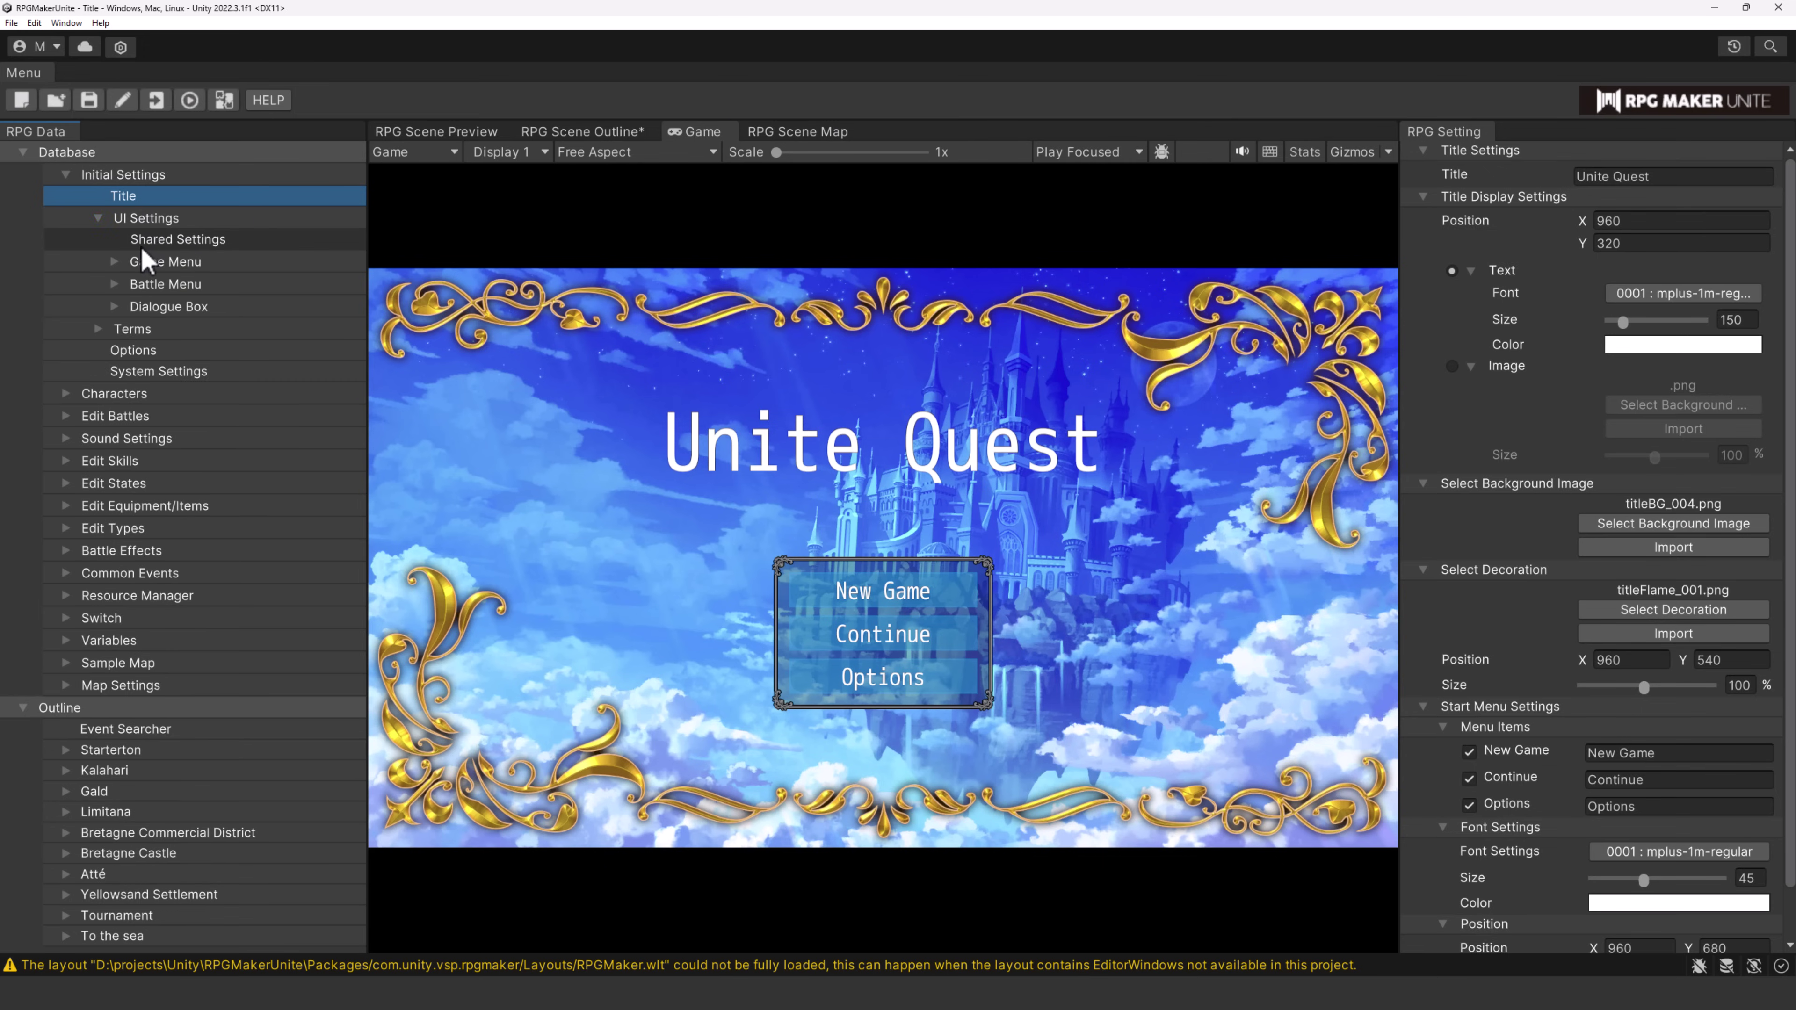
left_click(150, 240)
left_click(156, 262)
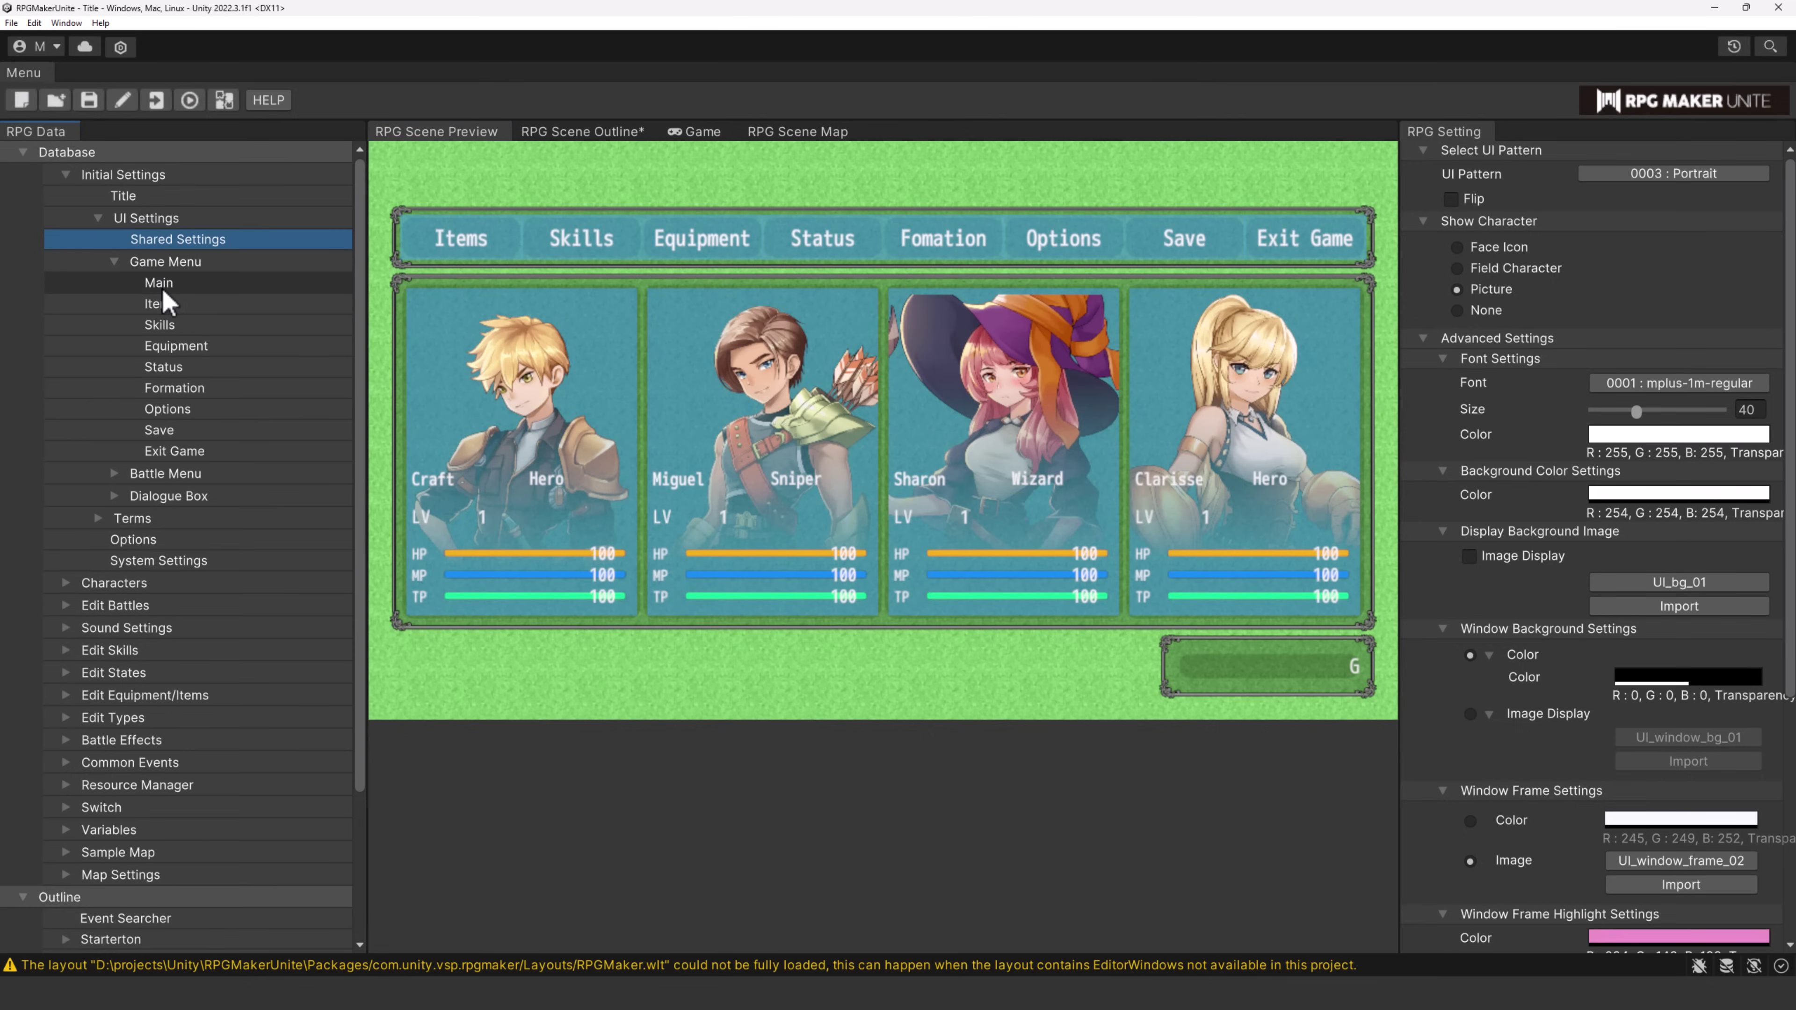
- Preview the Main, Items and Skills menu screens, and expand the Battle Effects list
left_click(161, 285)
left_click(164, 307)
left_click(167, 325)
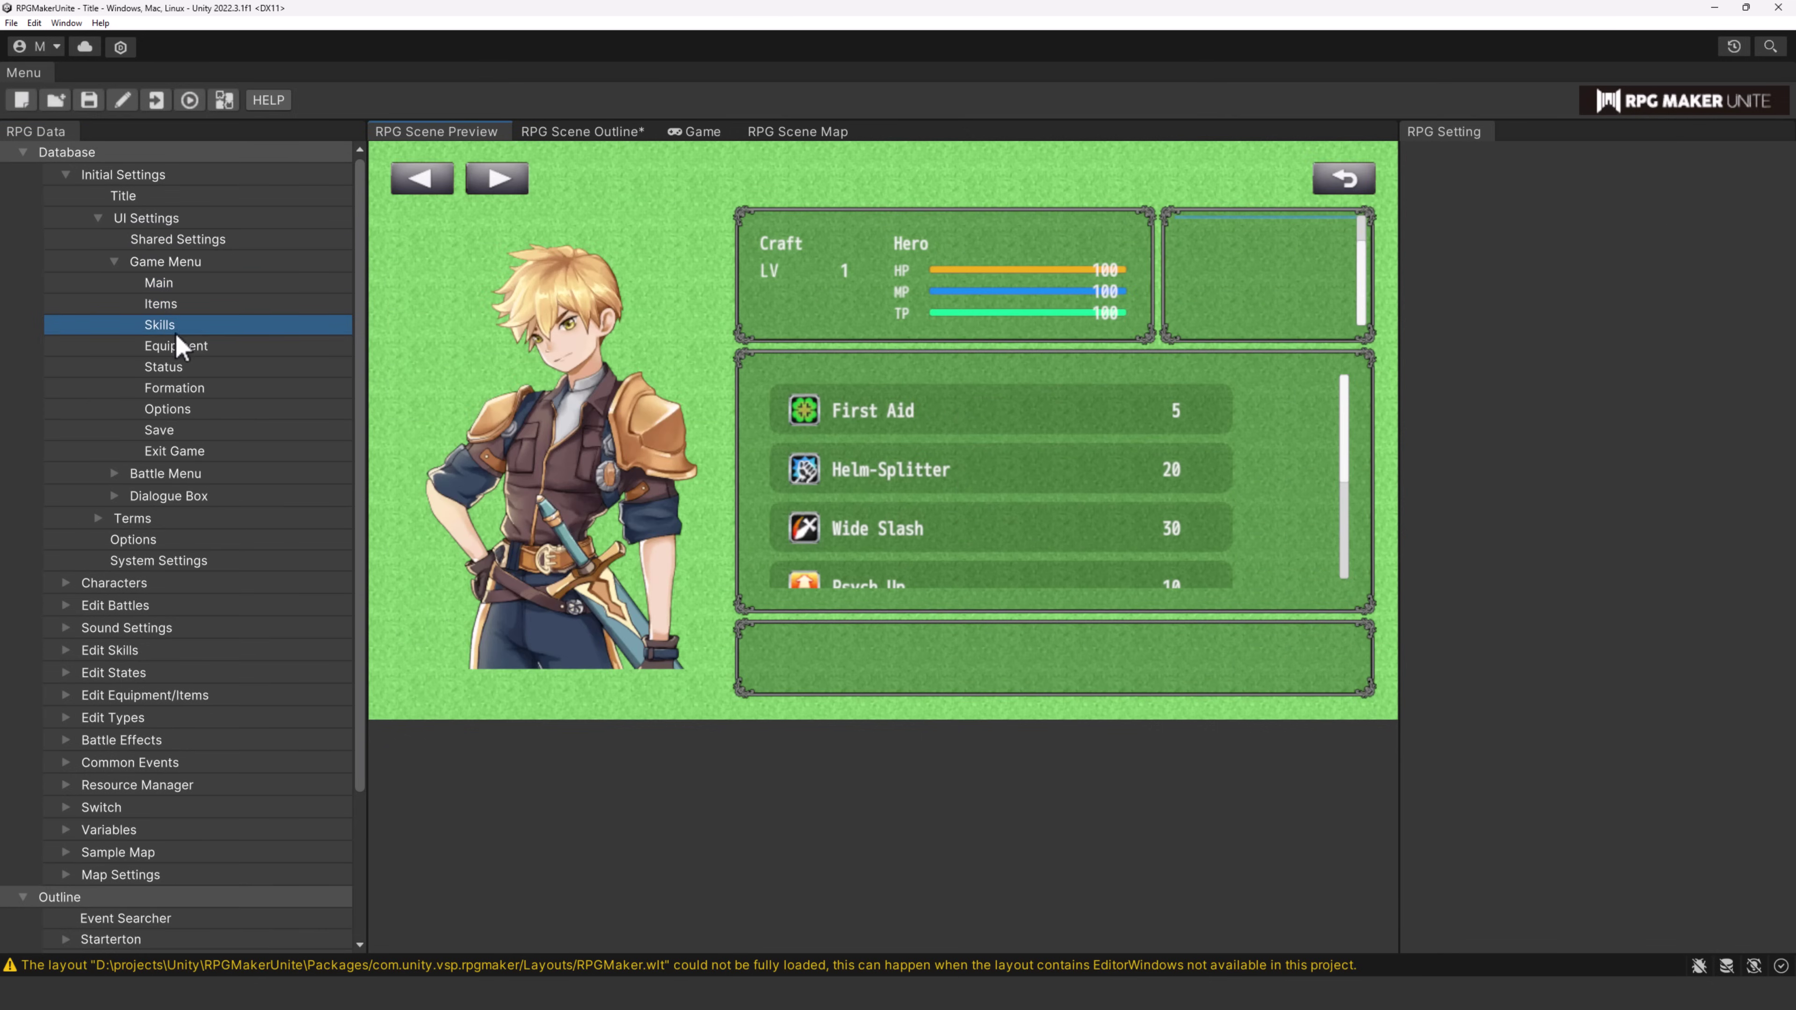
scroll(113, 461, "down", 4)
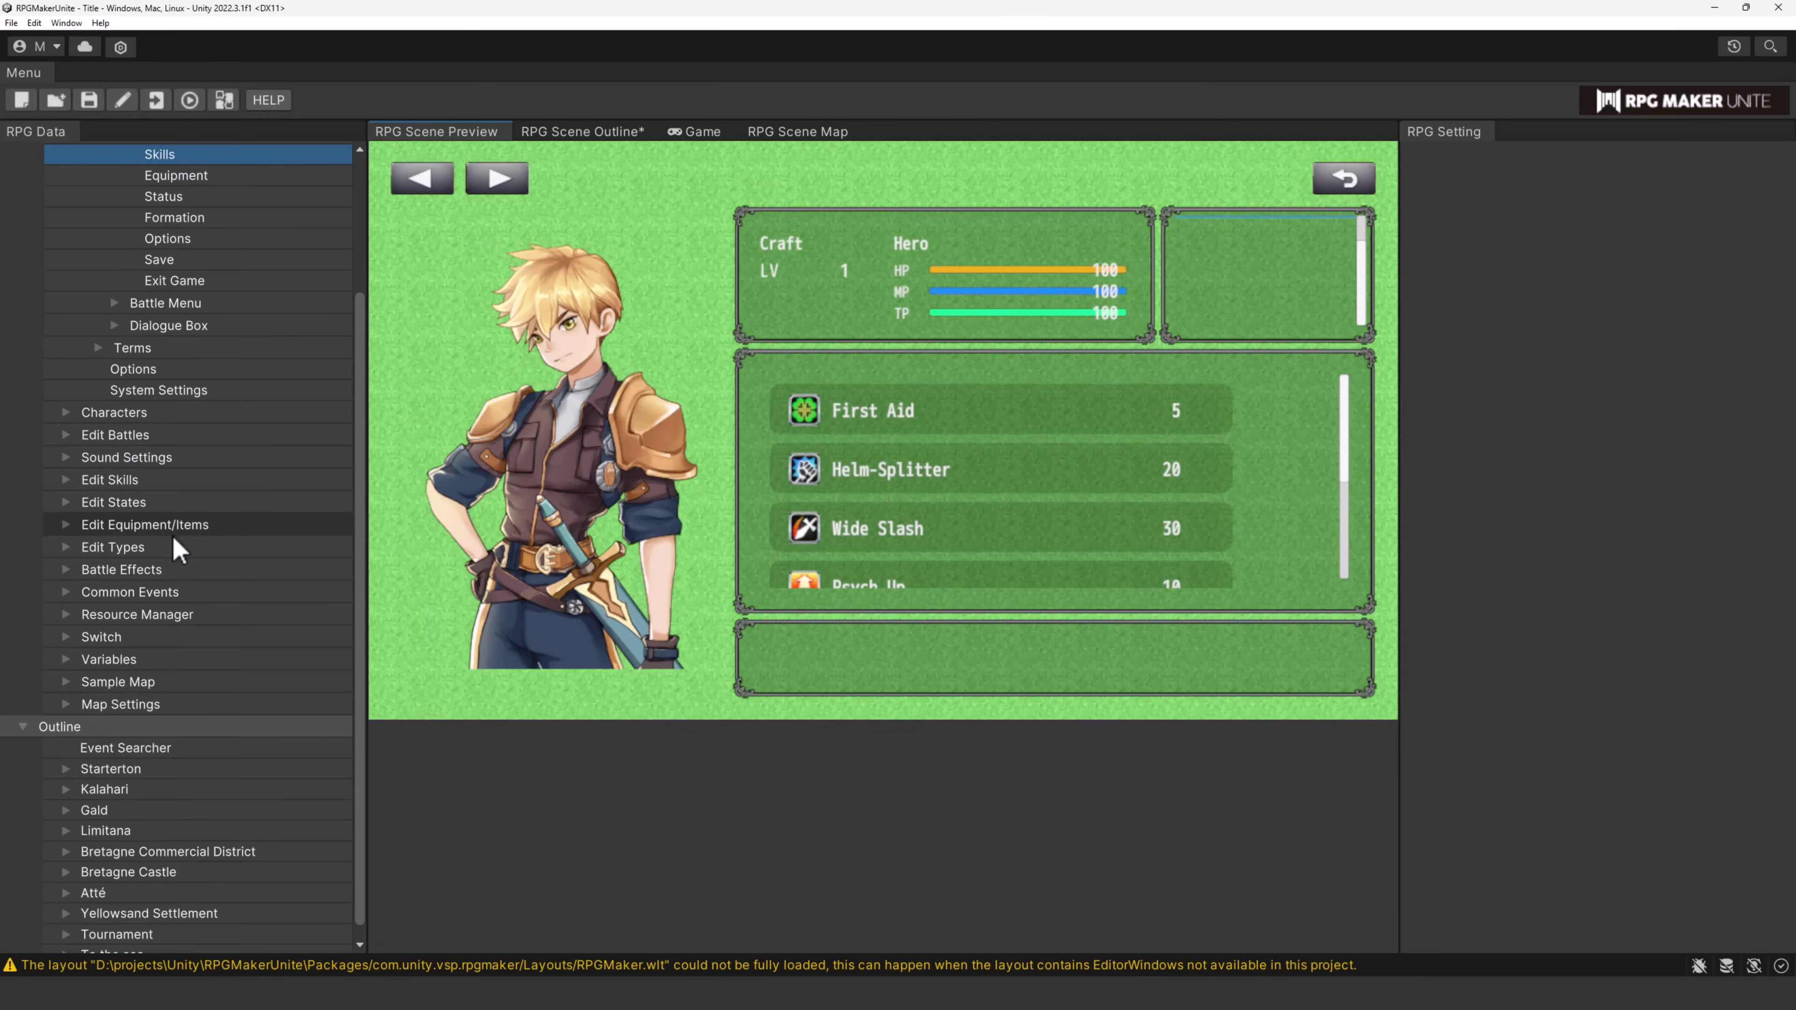
left_click(134, 570)
- View the Blunt/Physical, Blunt/Ice and Slash/Effect battle effect settings
left_click(134, 613)
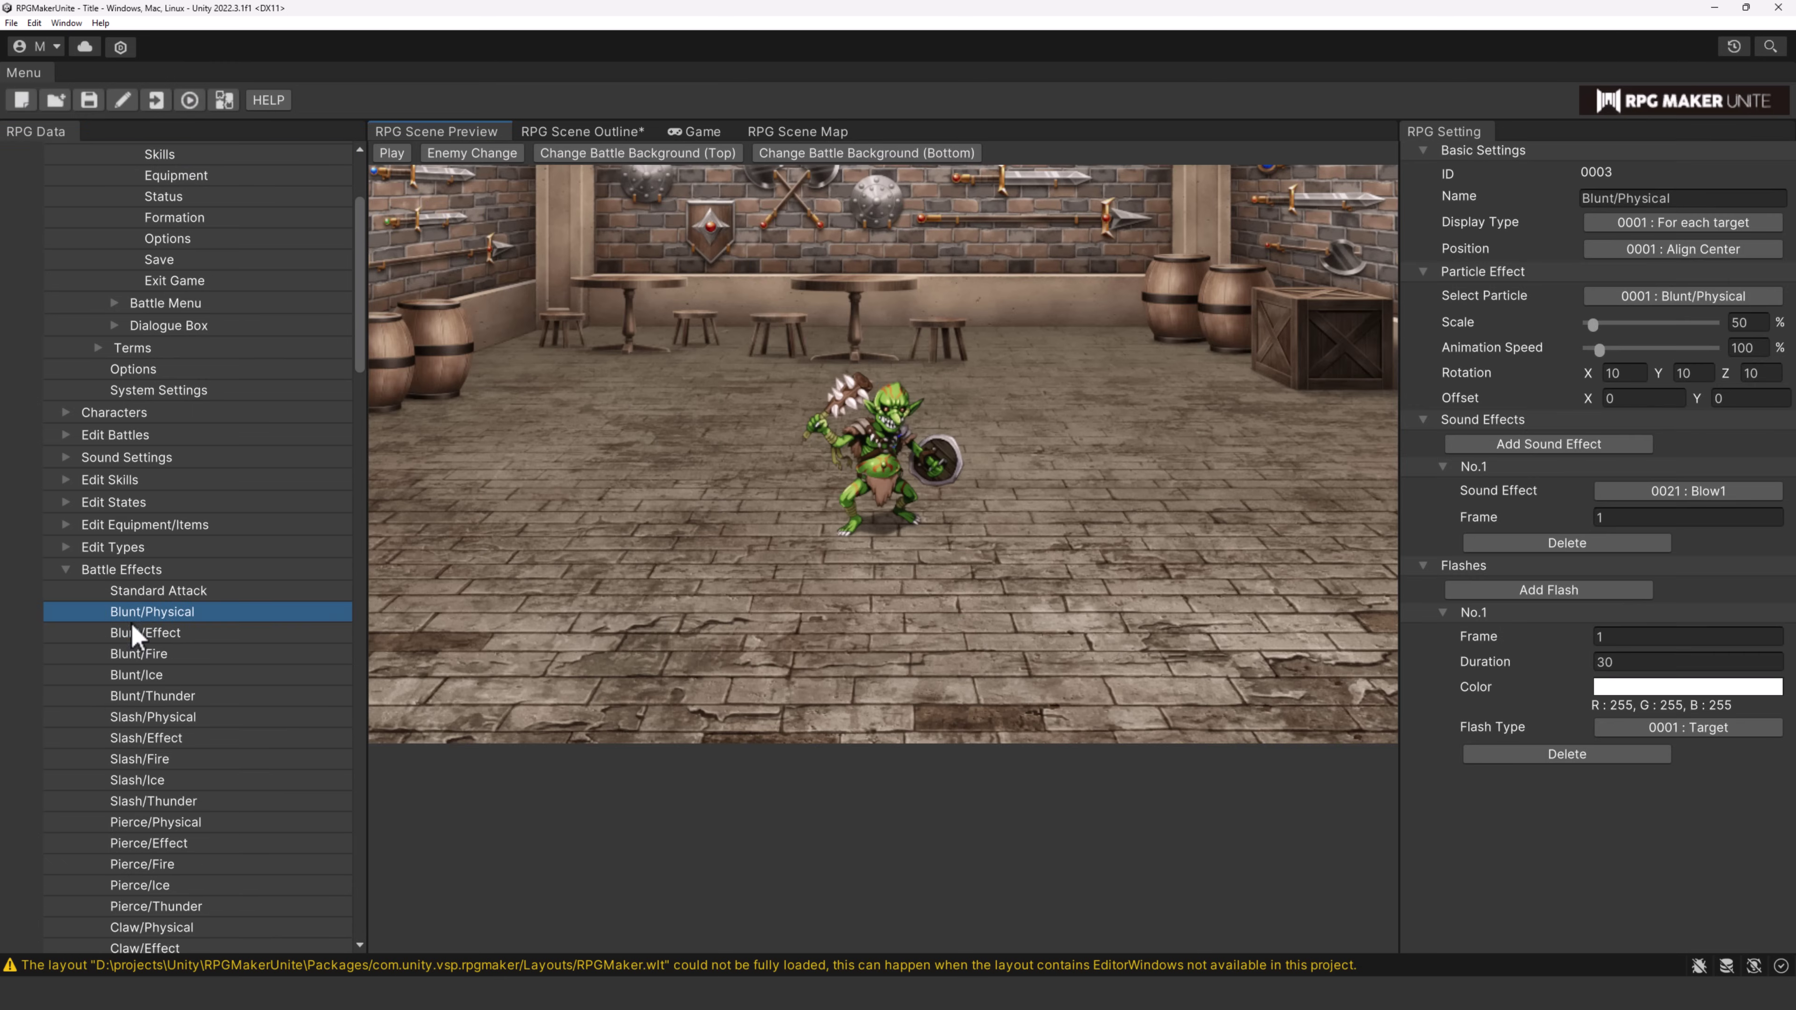
left_click(138, 675)
left_click(167, 738)
scroll(1638, 573, "down", 1)
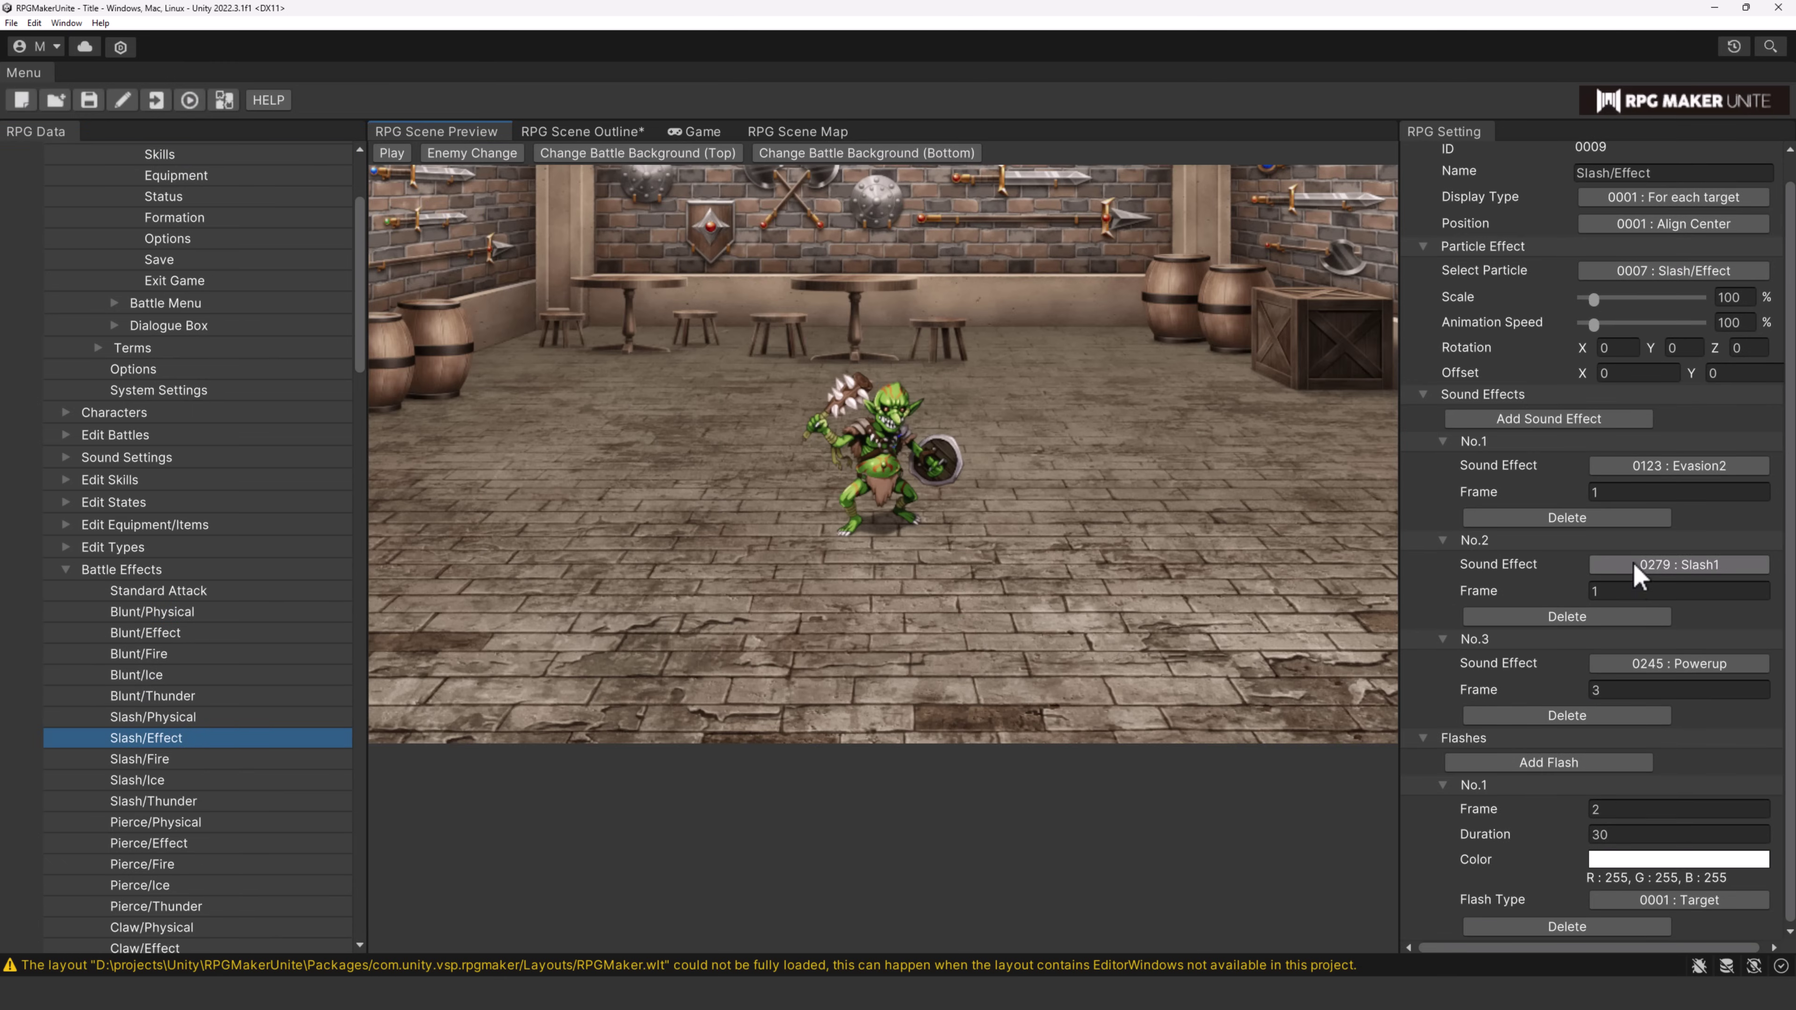
scroll(1638, 587, "up", 1)
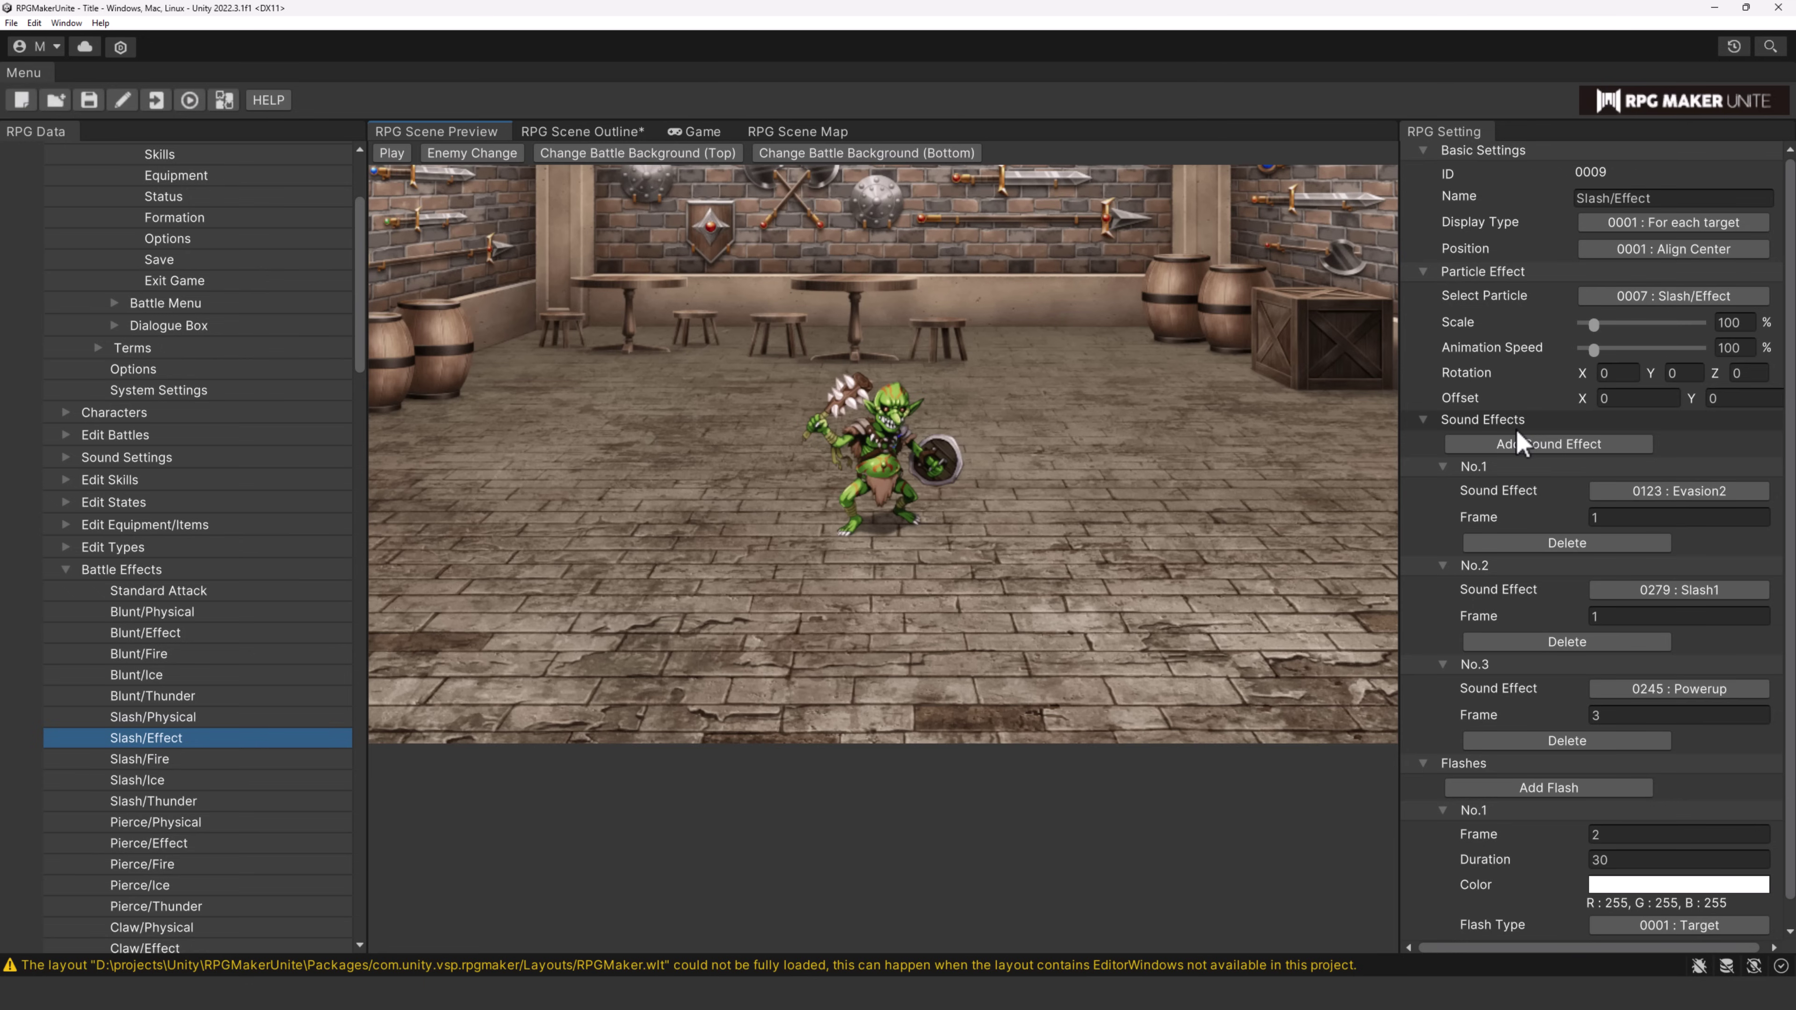
scroll(223, 473, "down", 3)
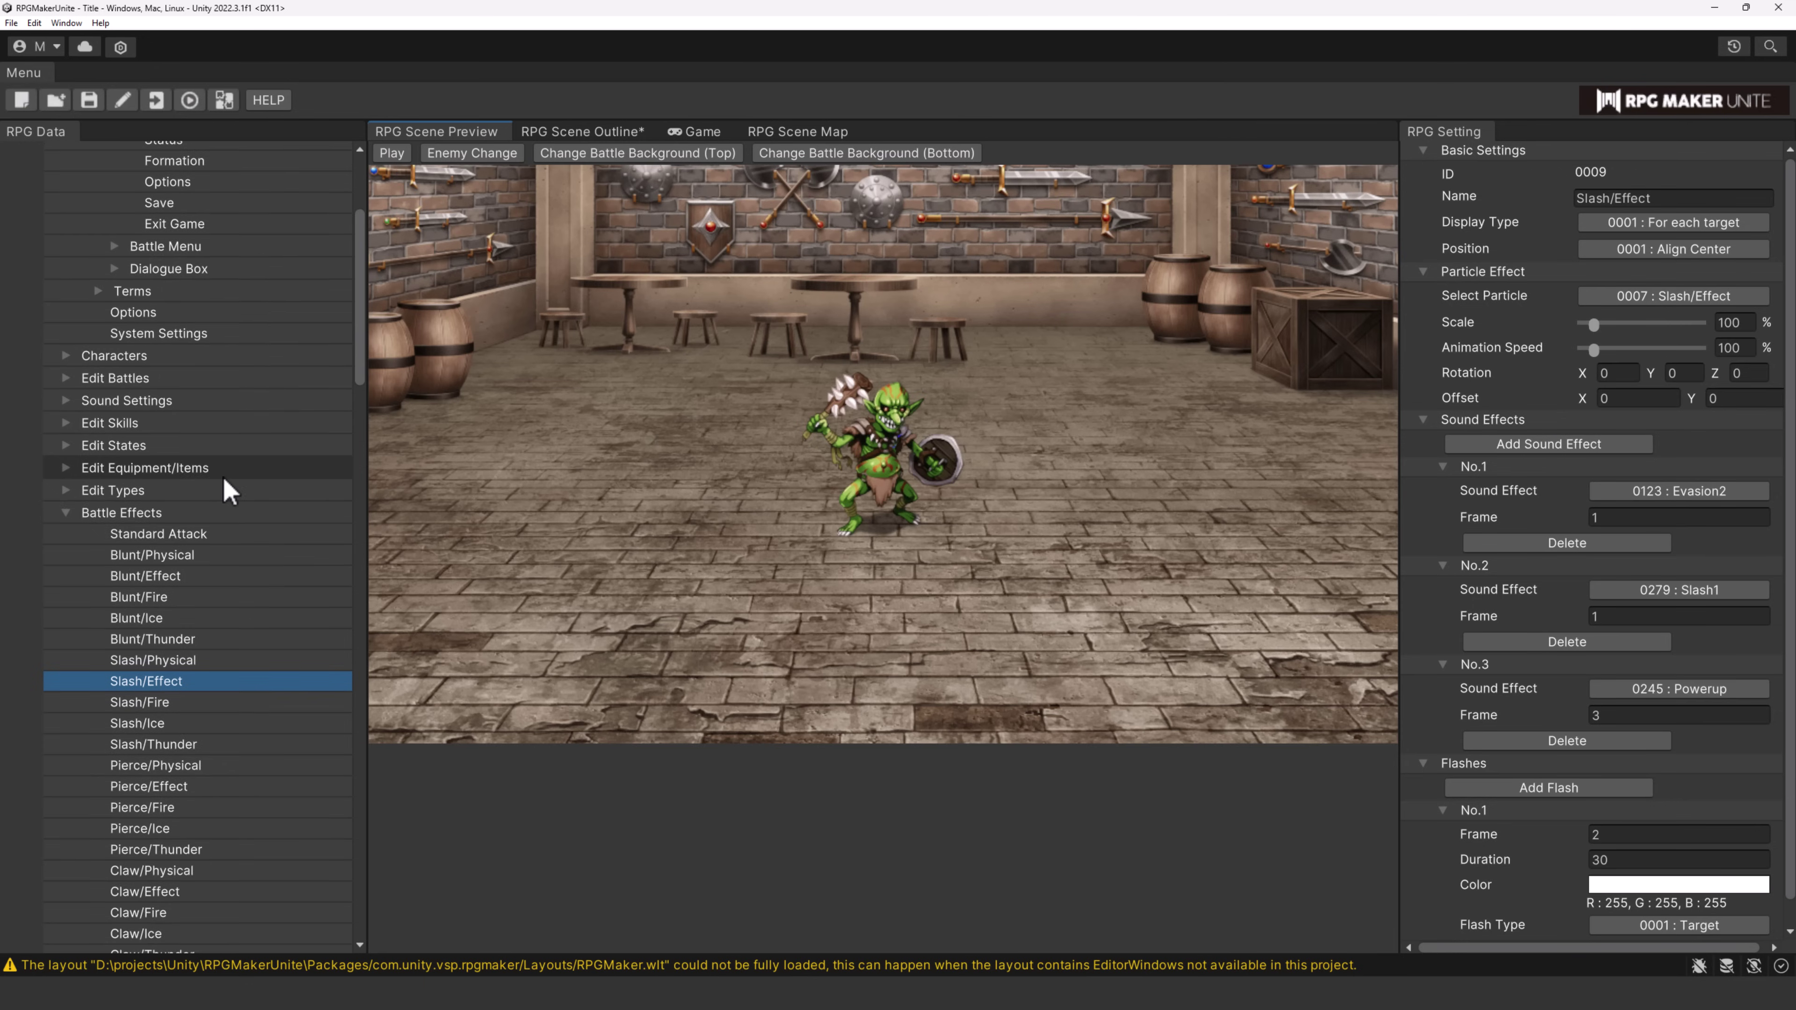
scroll(224, 474, "down", 15)
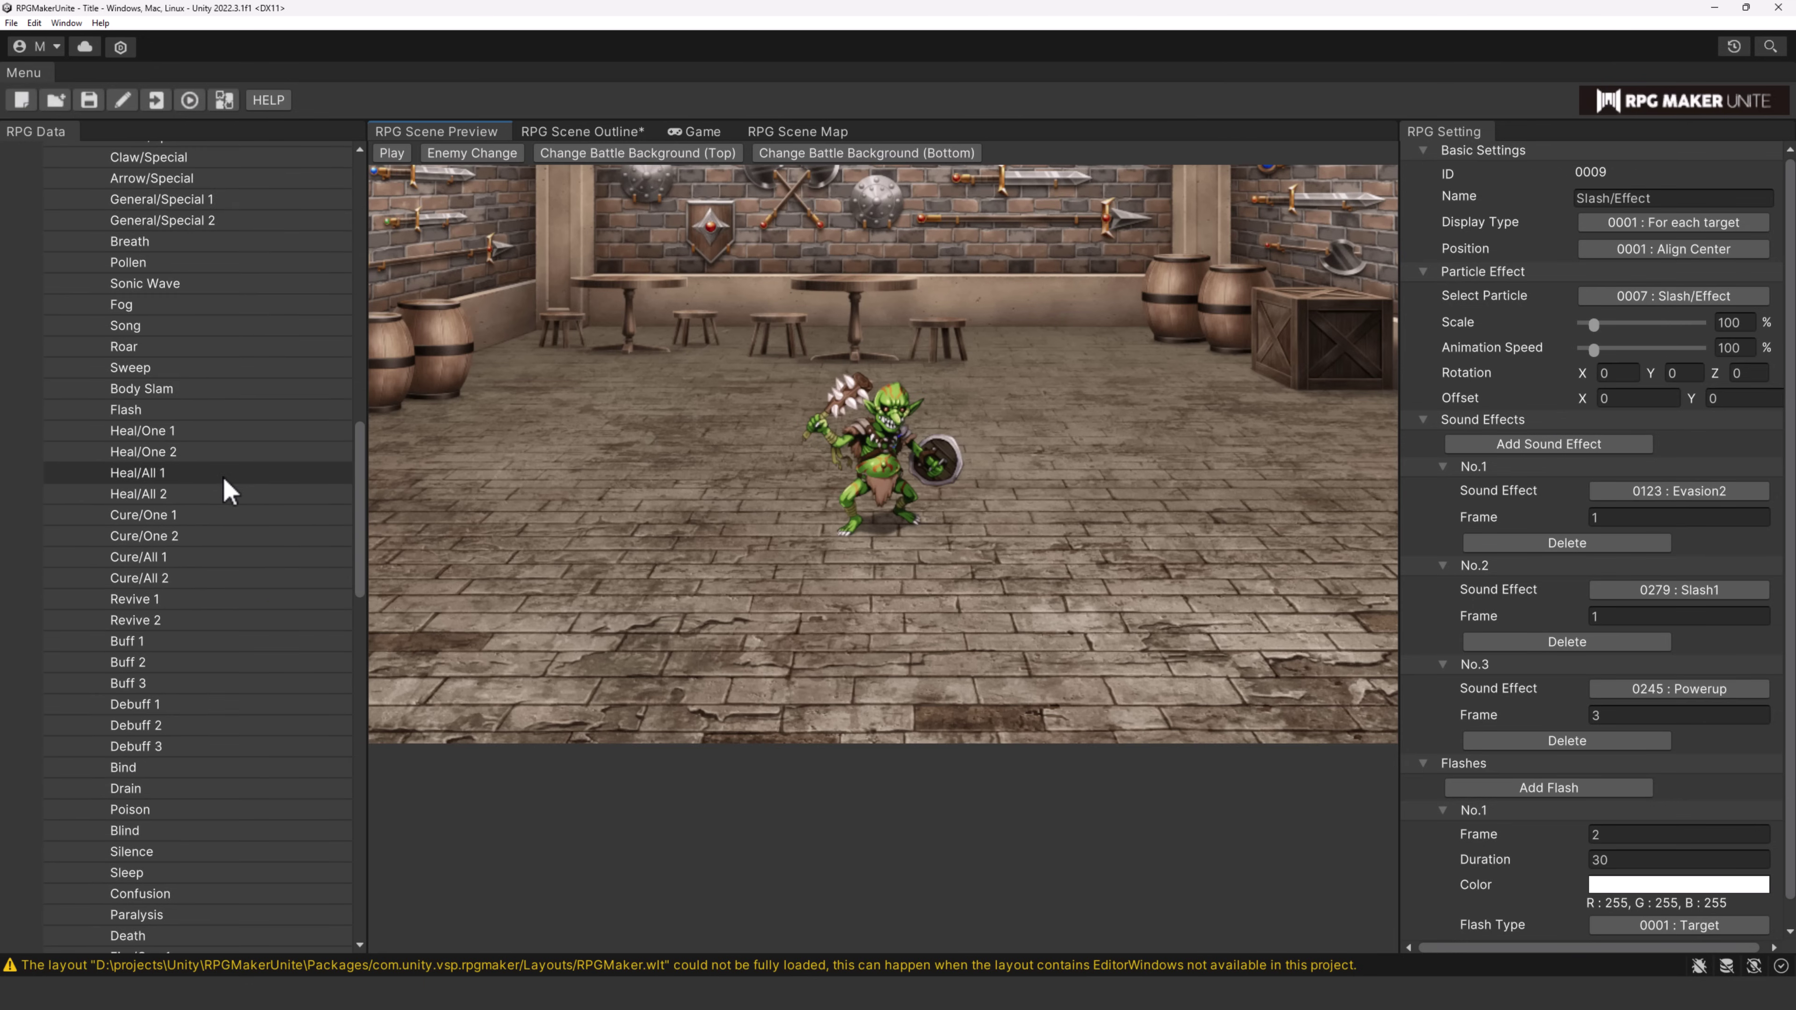
- Show the empty Scene Map view and scroll the RPG Data tree down to Sample Map
left_click(774, 133)
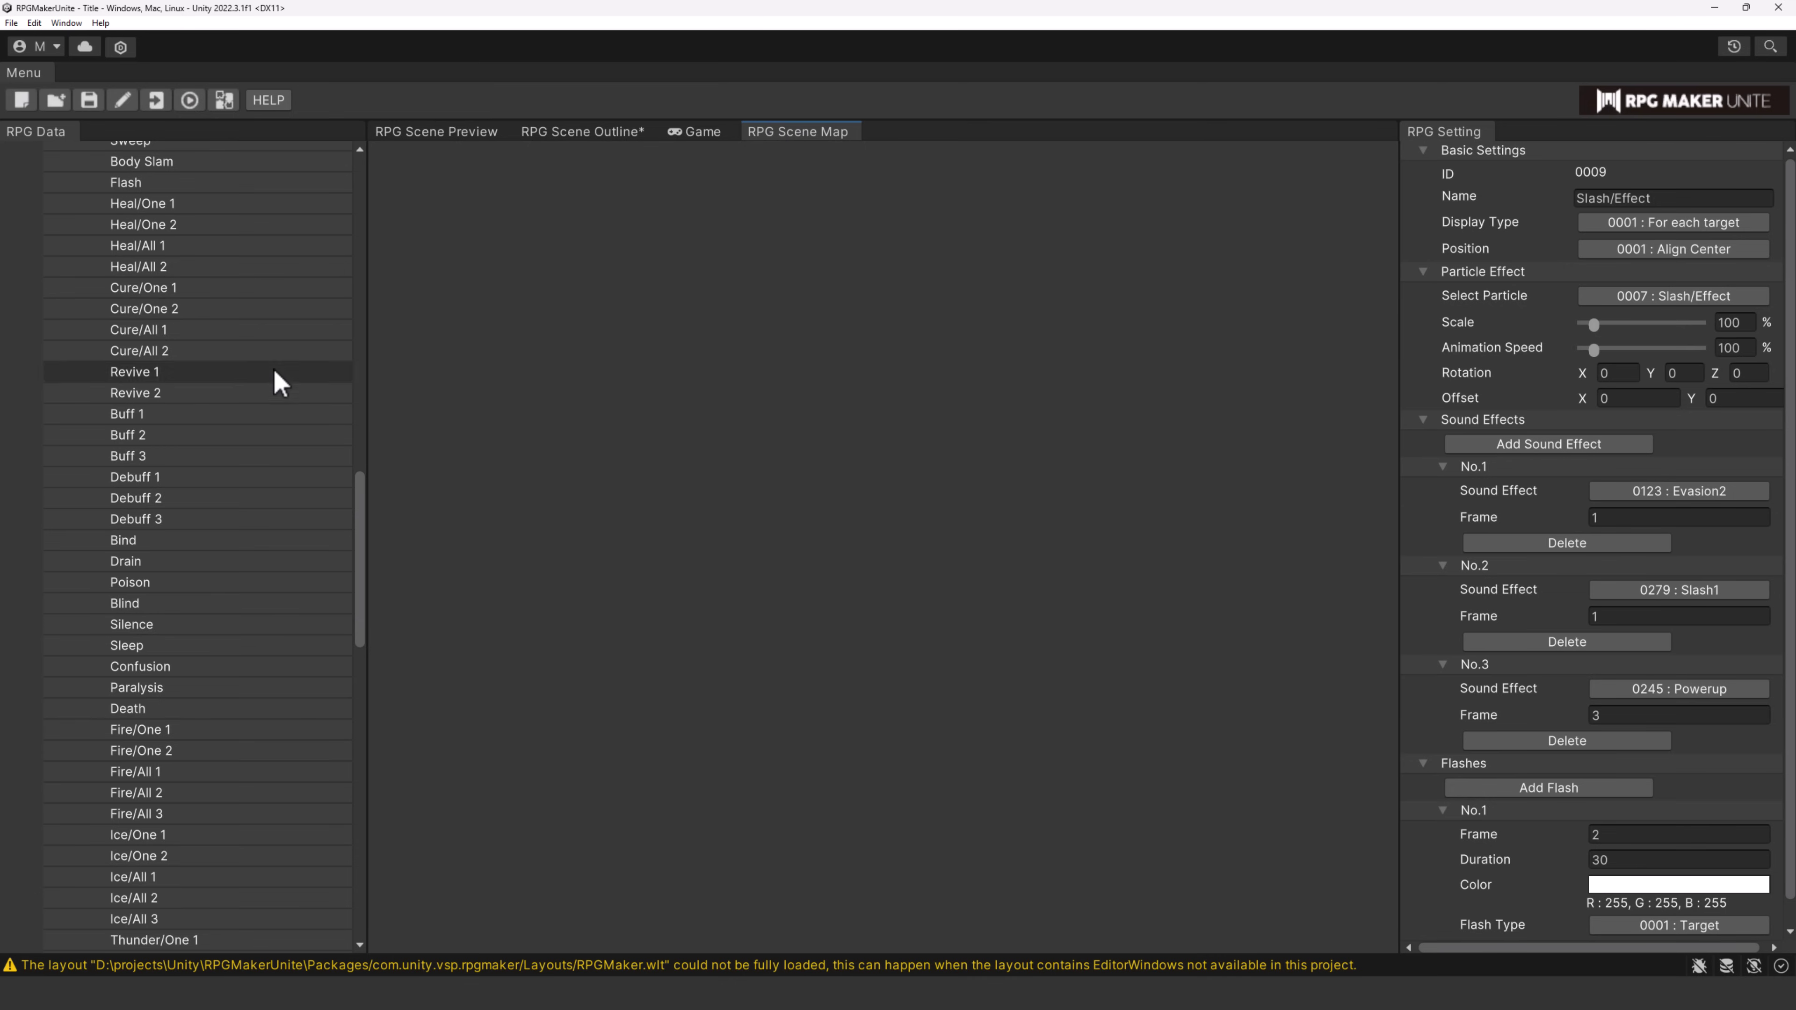
scroll(244, 467, "down", 6)
scroll(240, 472, "down", 15)
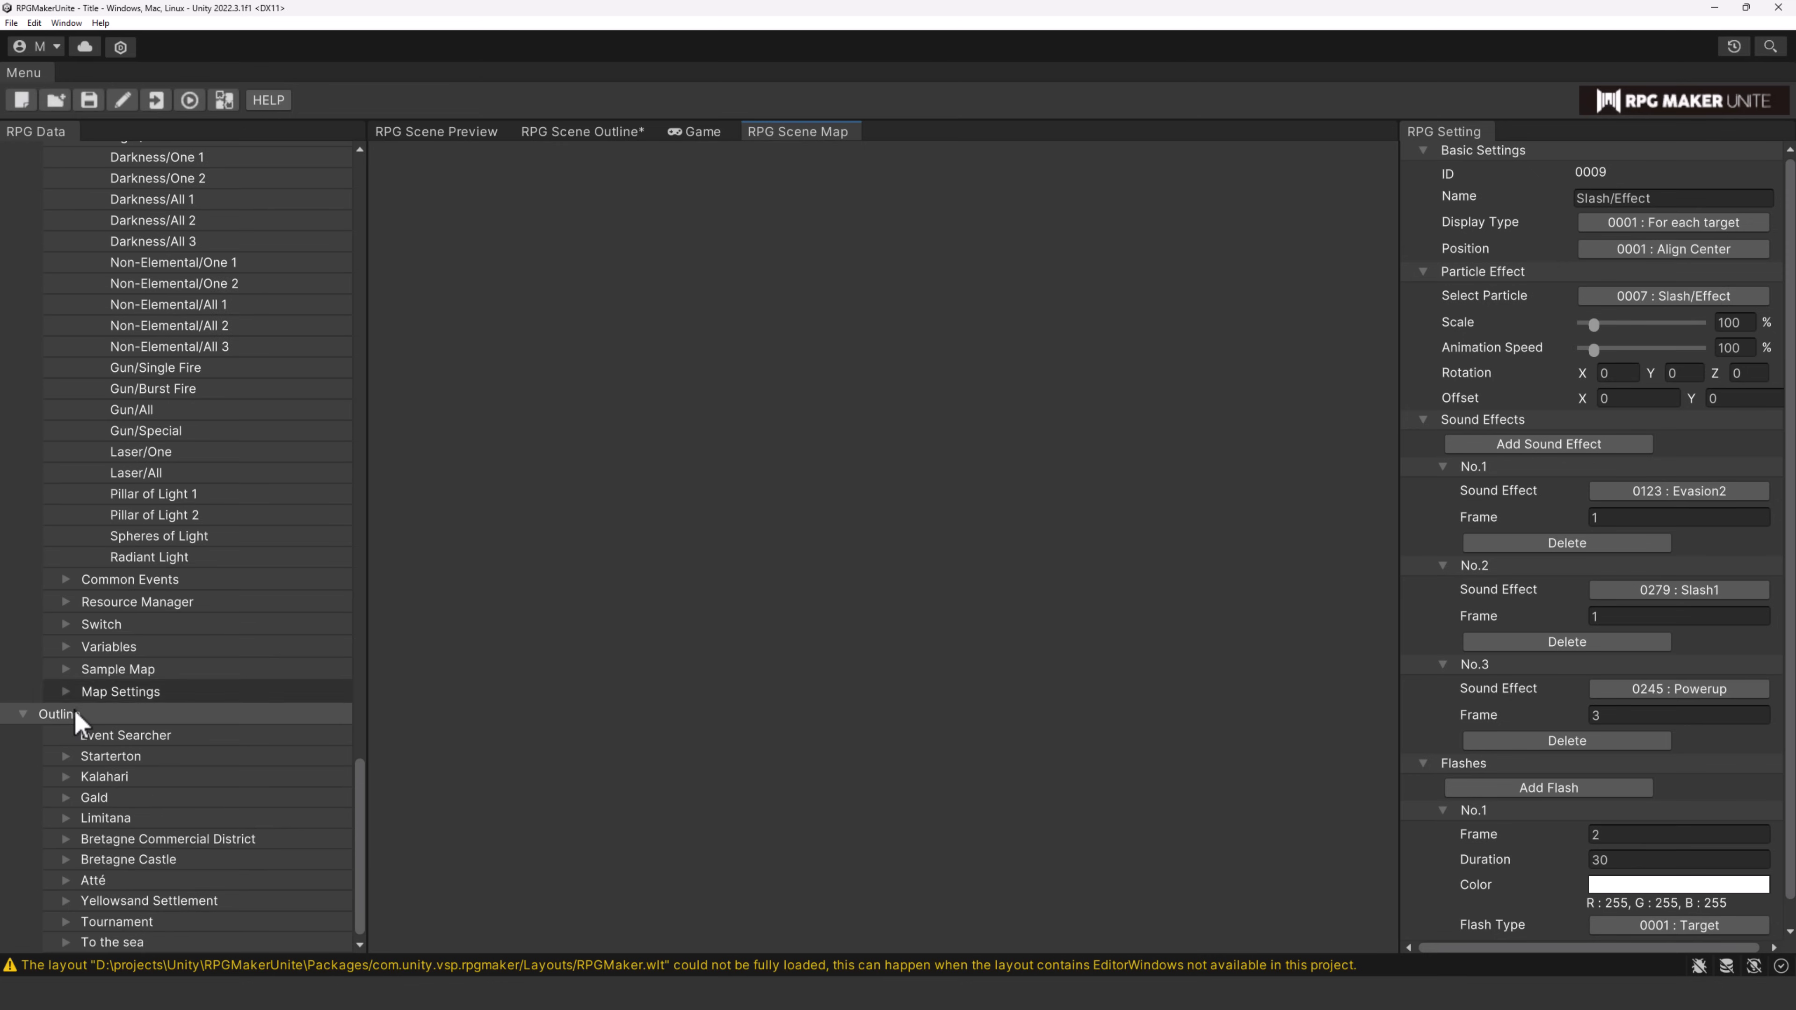
- Load WorldMap1, then WorldMap3 from Sample Map, and switch to the Scene Outline graph
left_click(69, 669)
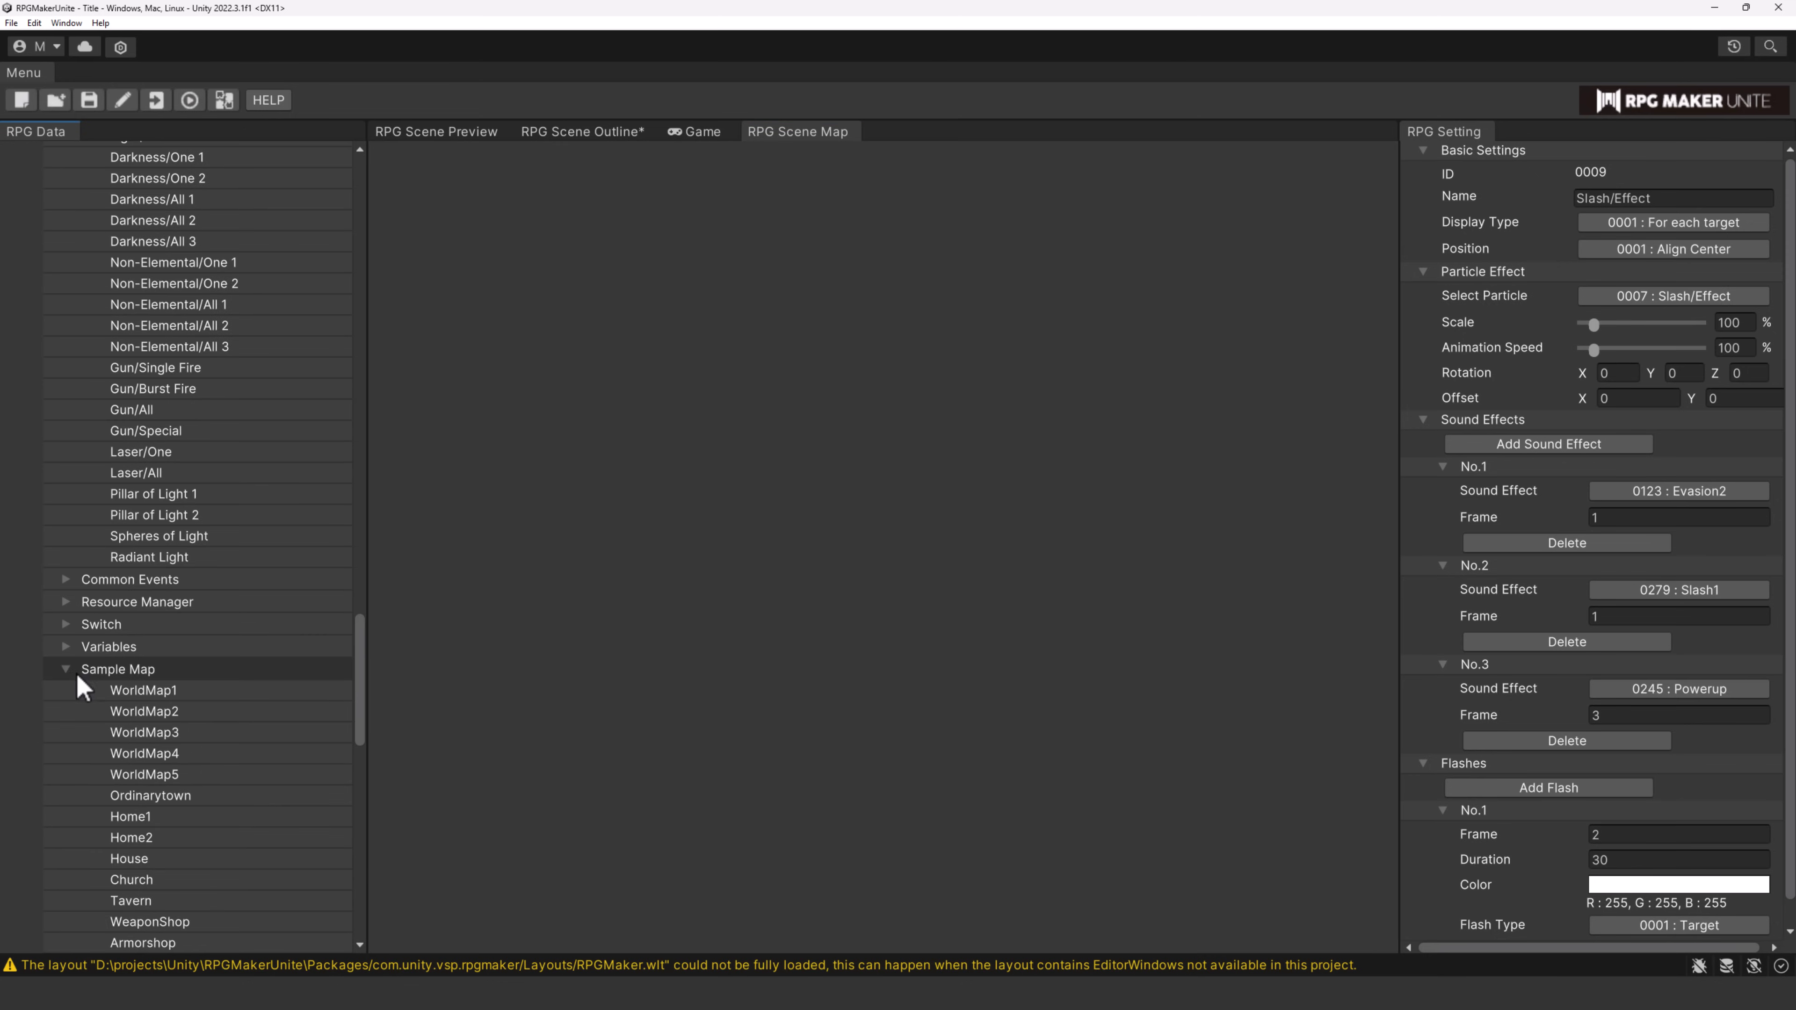
left_click(134, 691)
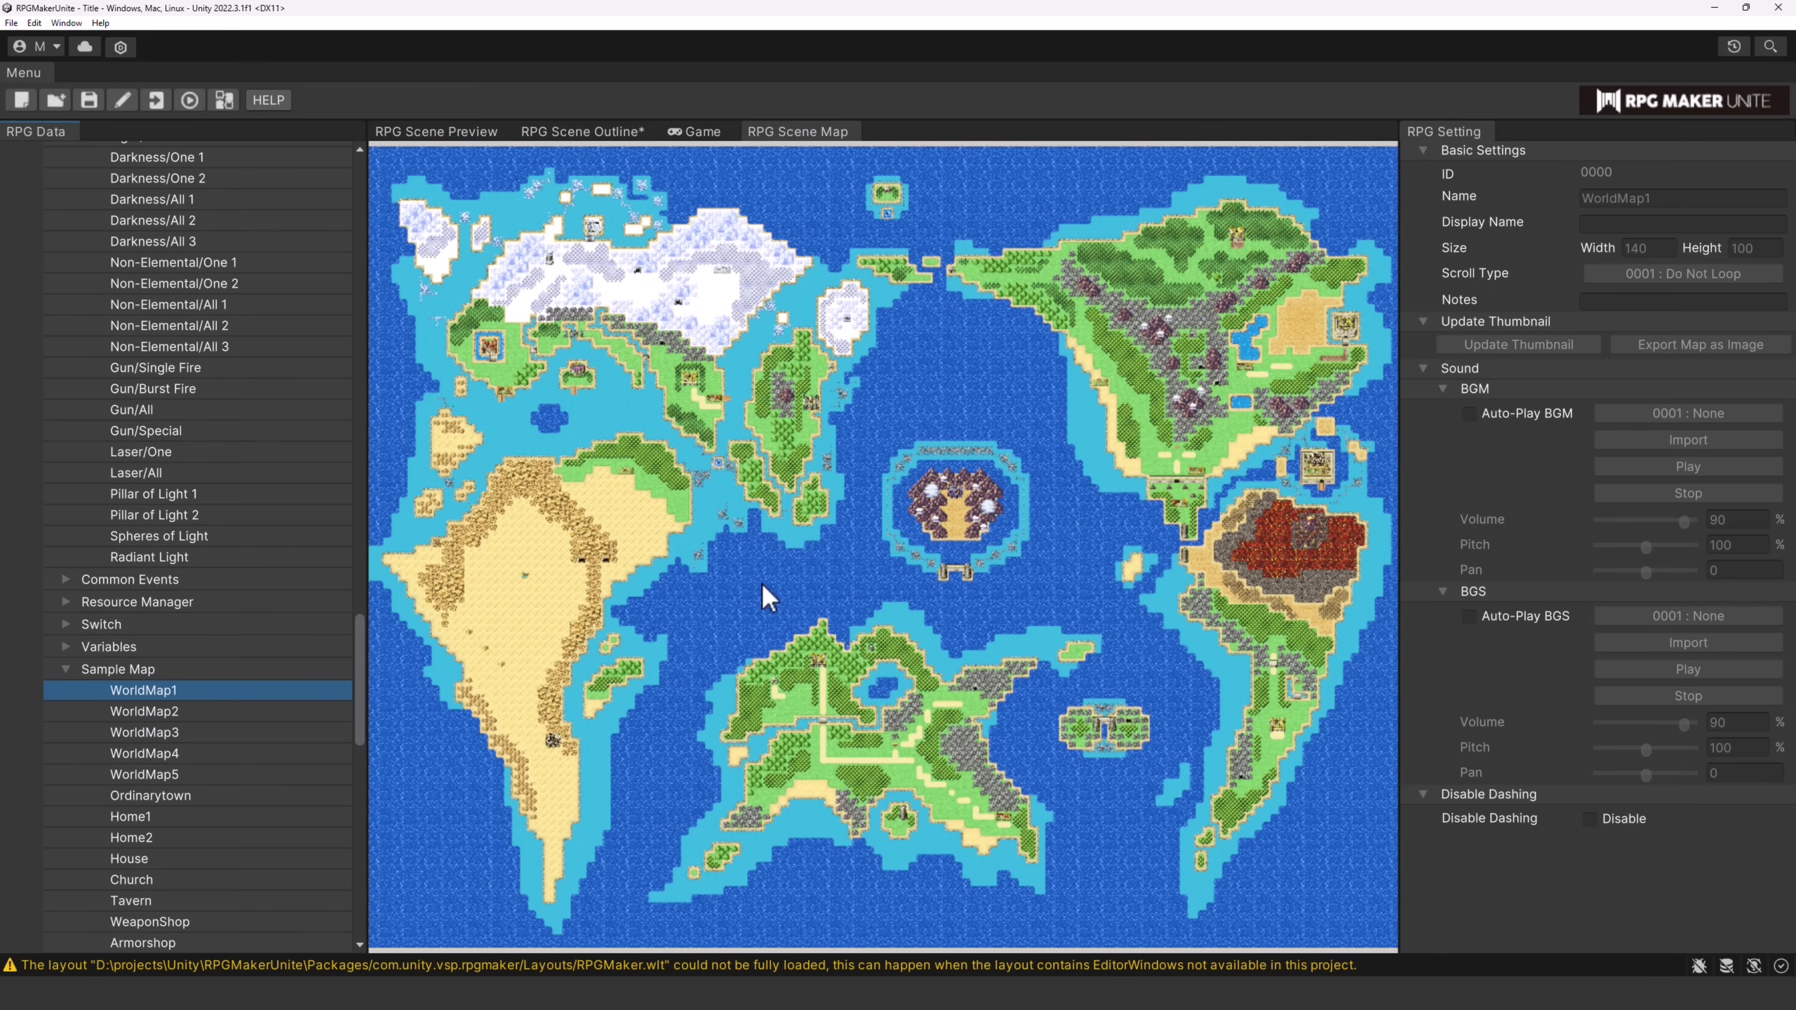
scroll(939, 521, "up", 6)
scroll(935, 516, "down", 3)
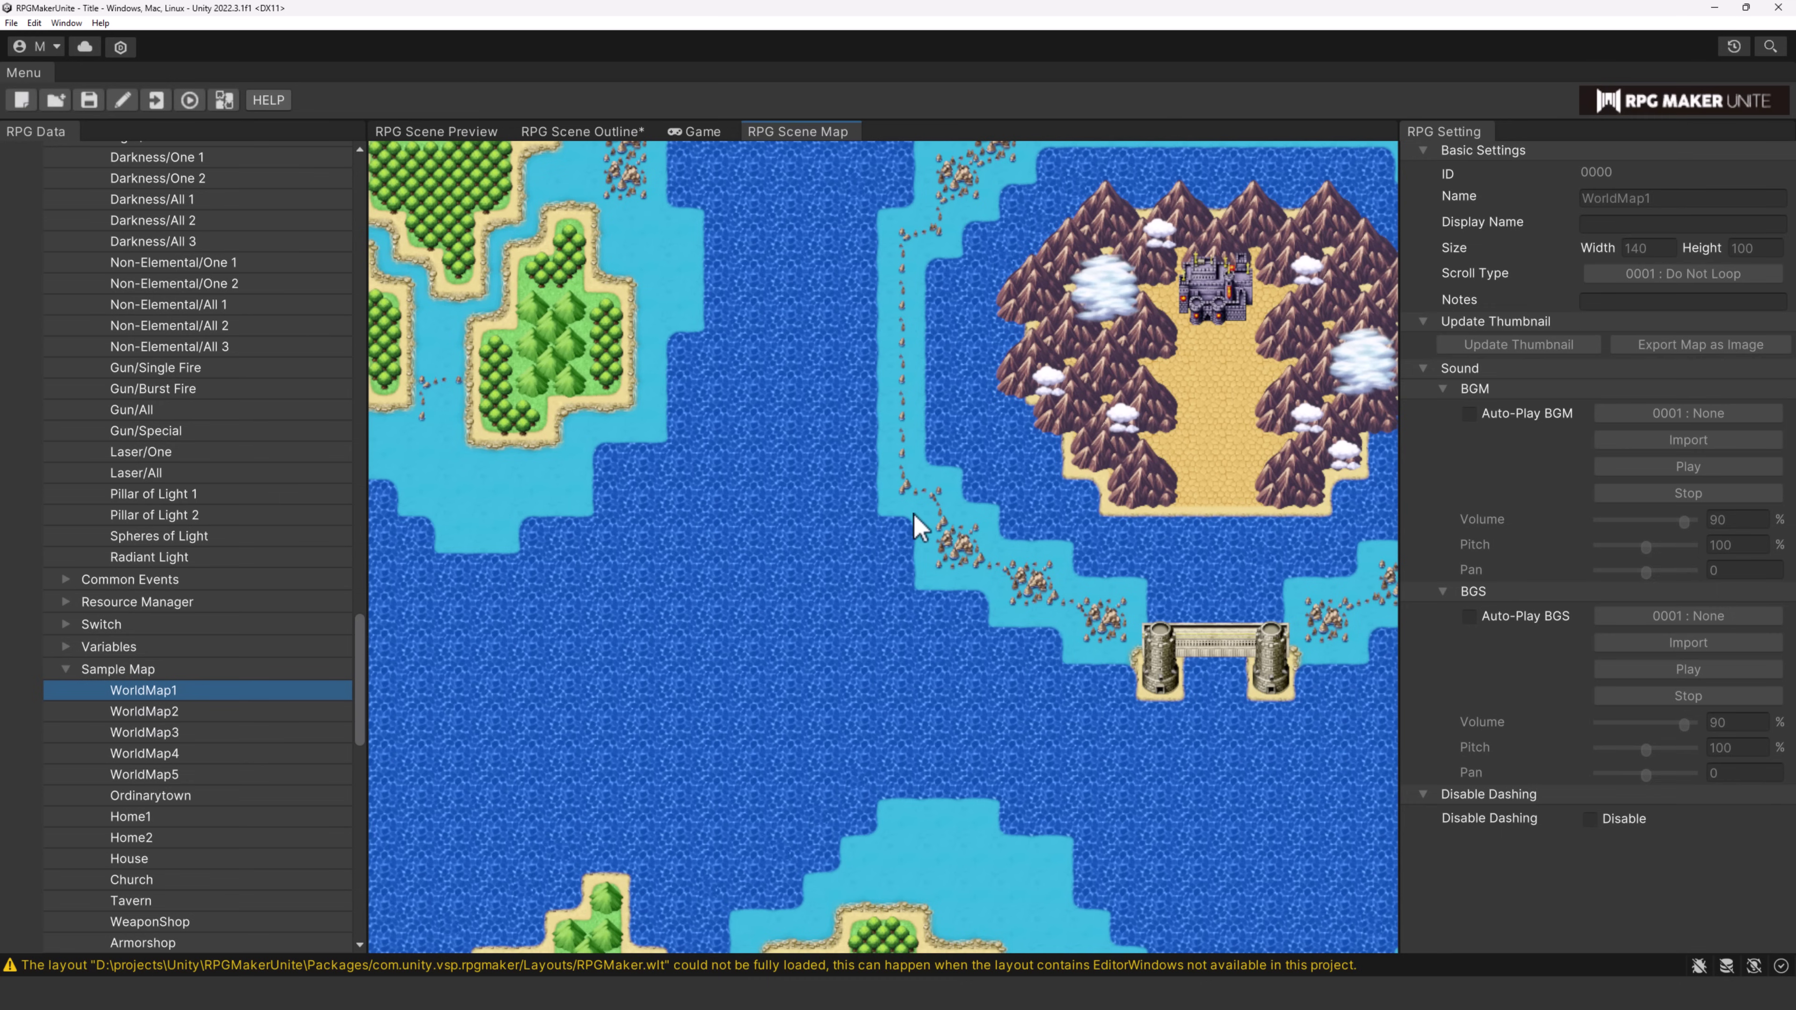
left_click(164, 740)
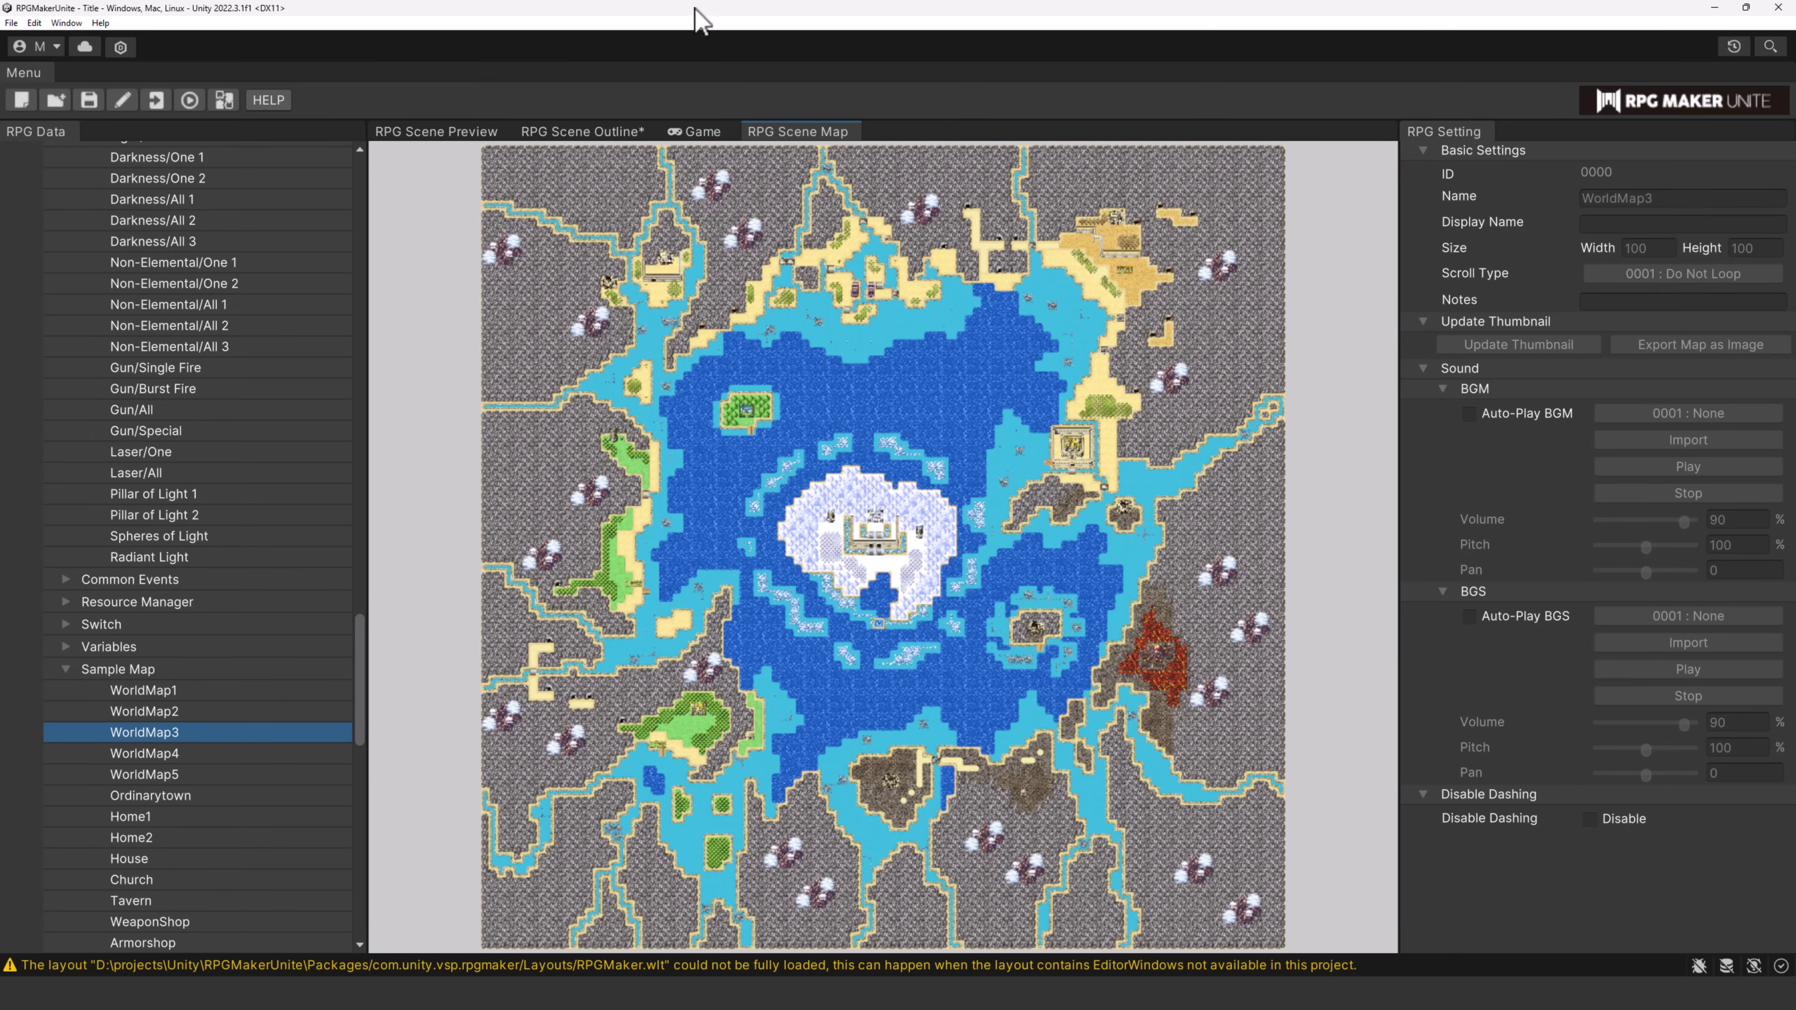
left_click(591, 131)
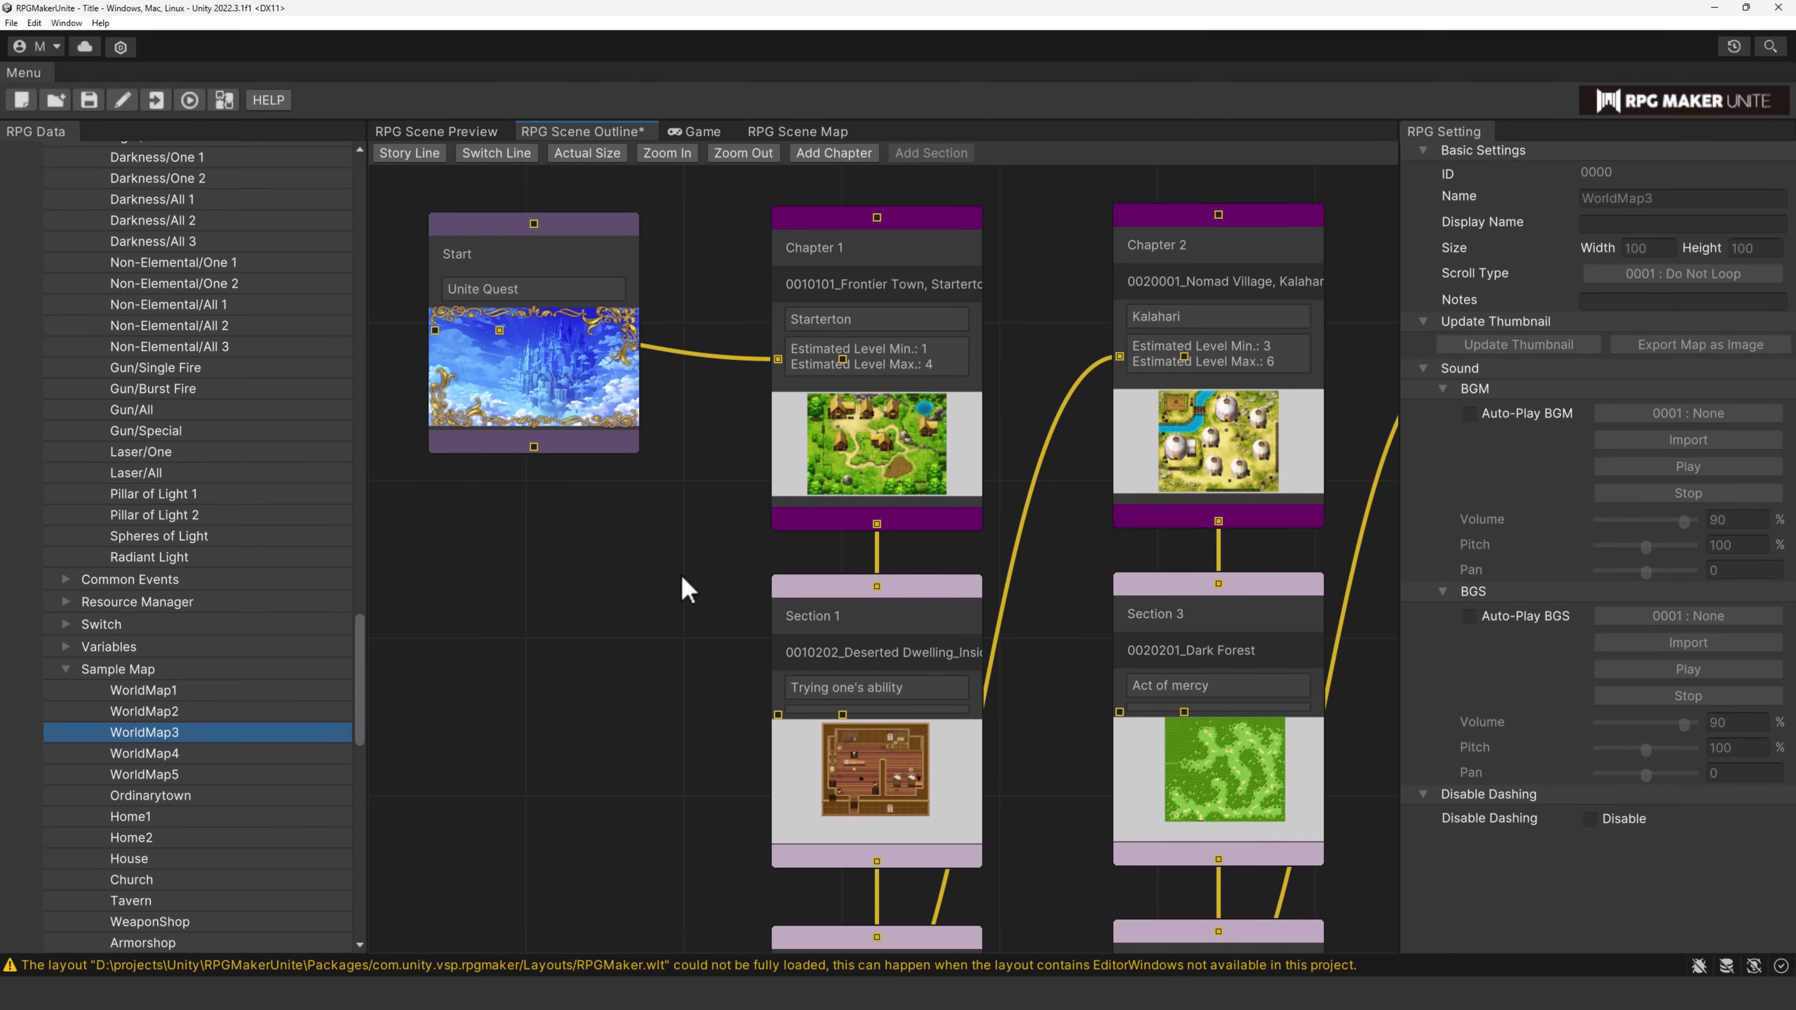
- Pan around the outline graph to view Chapters 4–6 and Sections 5, 9, 14 and 16
scroll(690, 590, "down", 4)
scroll(623, 563, "up", 3)
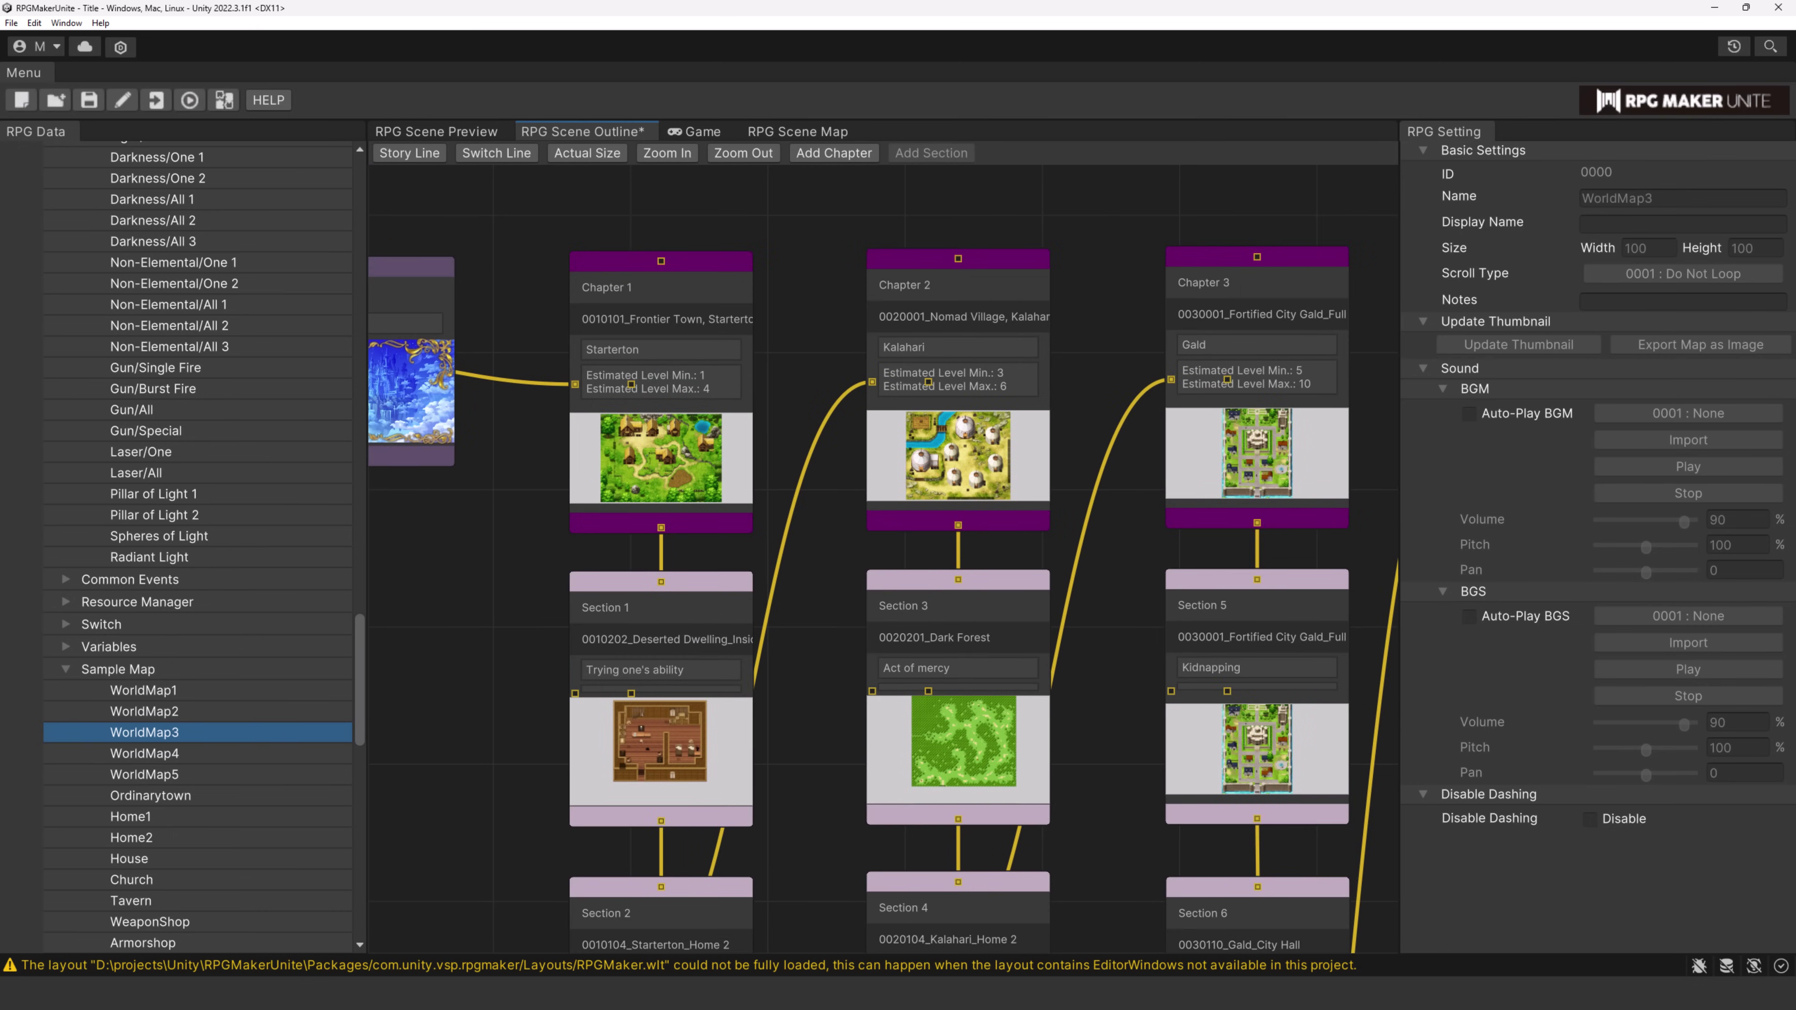
middle_click_drag(631, 508, 613, 574)
scroll(685, 573, "up", 1)
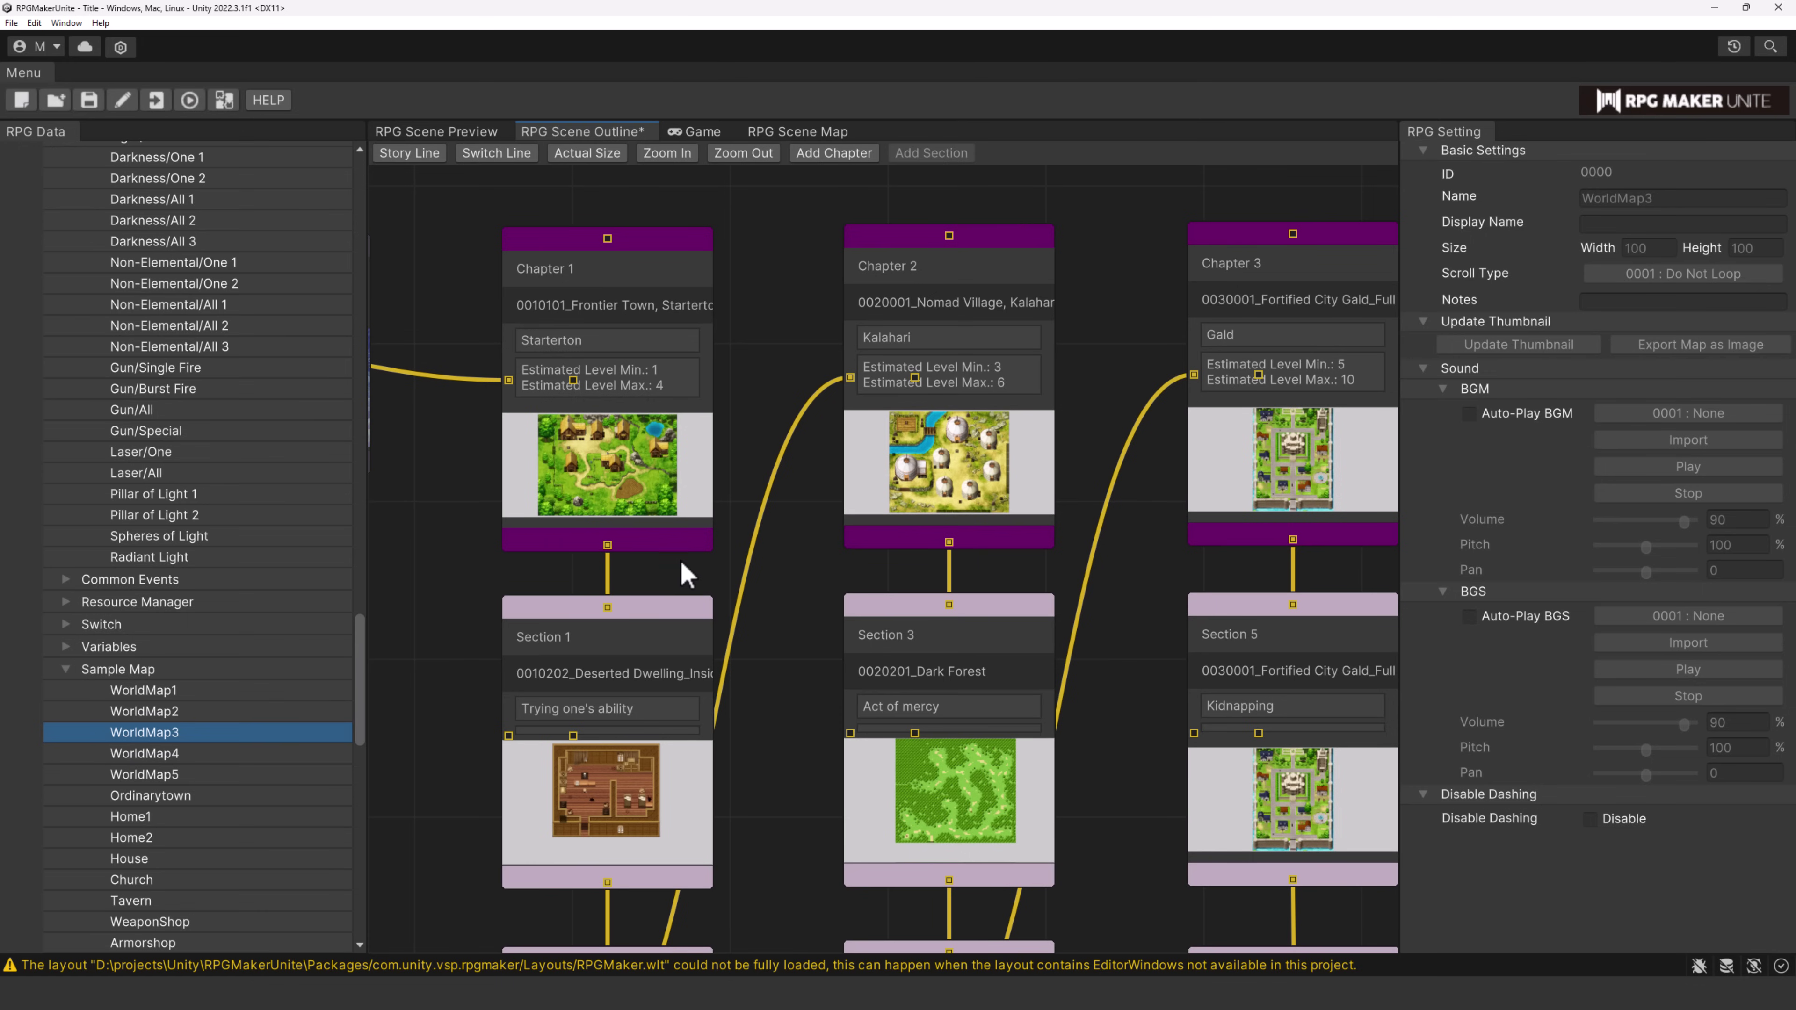
scroll(658, 538, "right", 3)
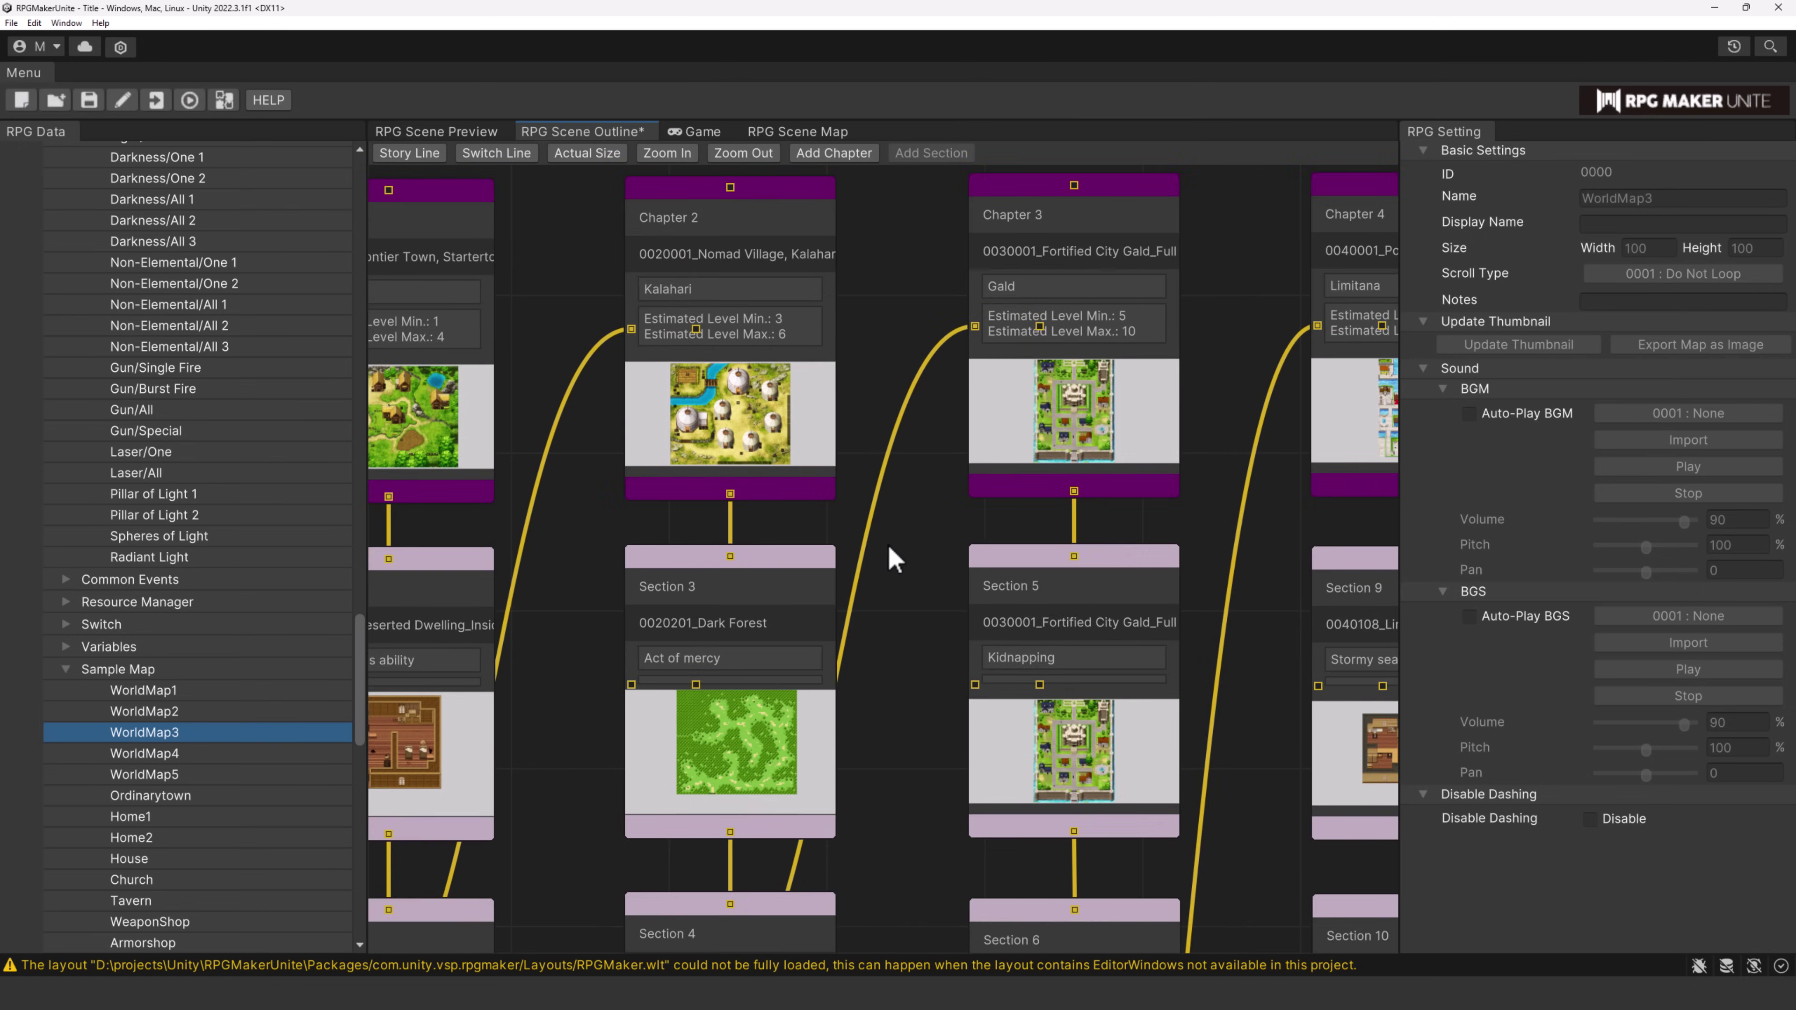
scroll(911, 543, "right", 6)
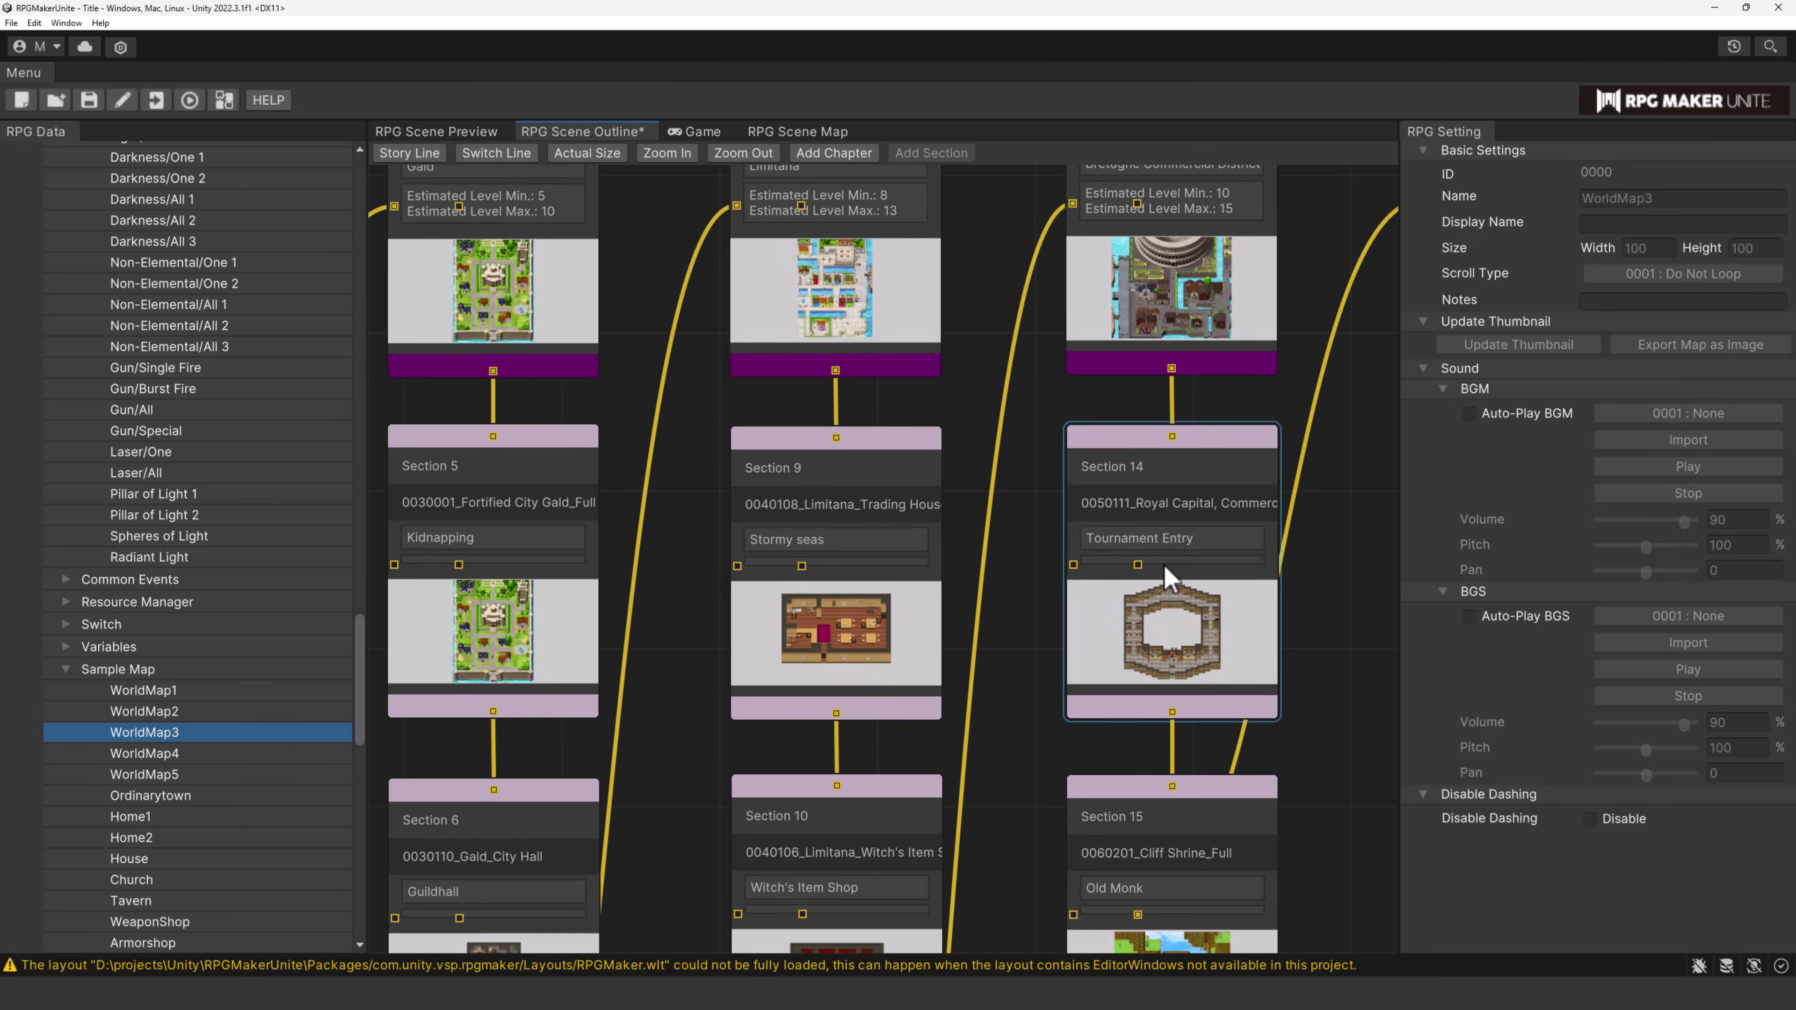
middle_click_drag(1163, 563, 731, 877)
scroll(1063, 743, "down", 5)
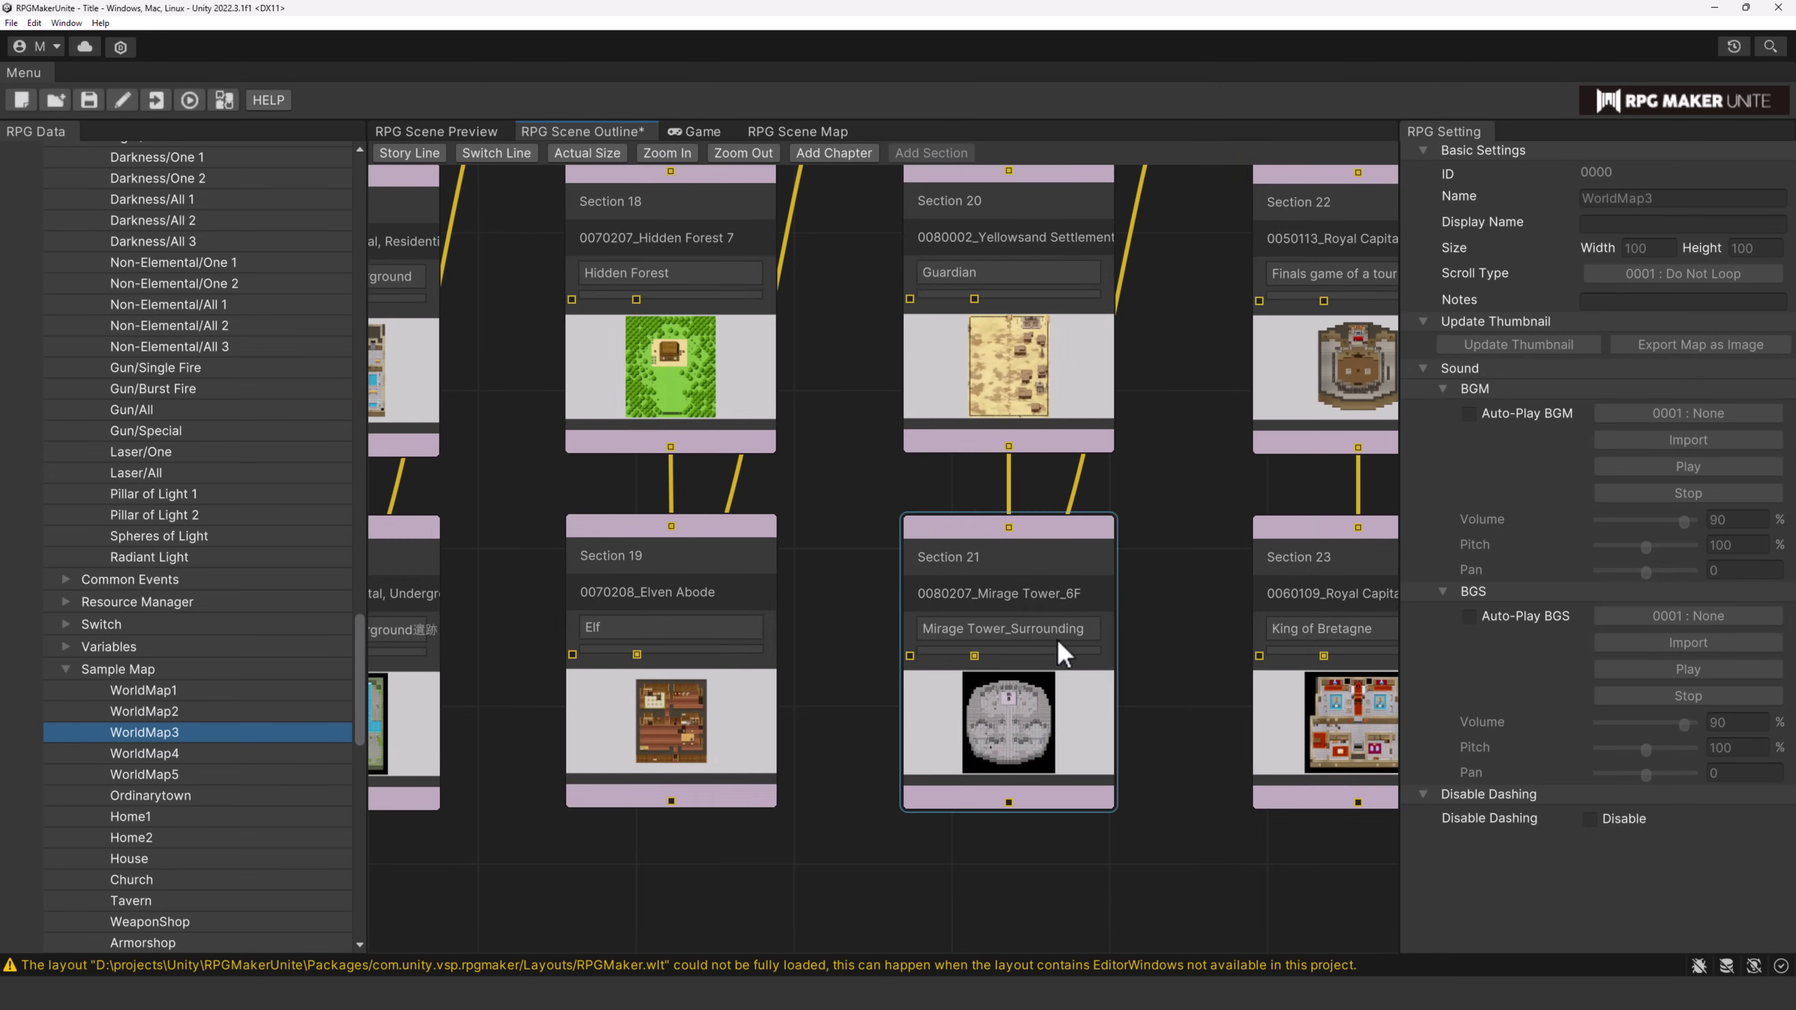
scroll(951, 709, "right", 5)
scroll(1176, 697, "up", 3)
scroll(1211, 497, "right", 1)
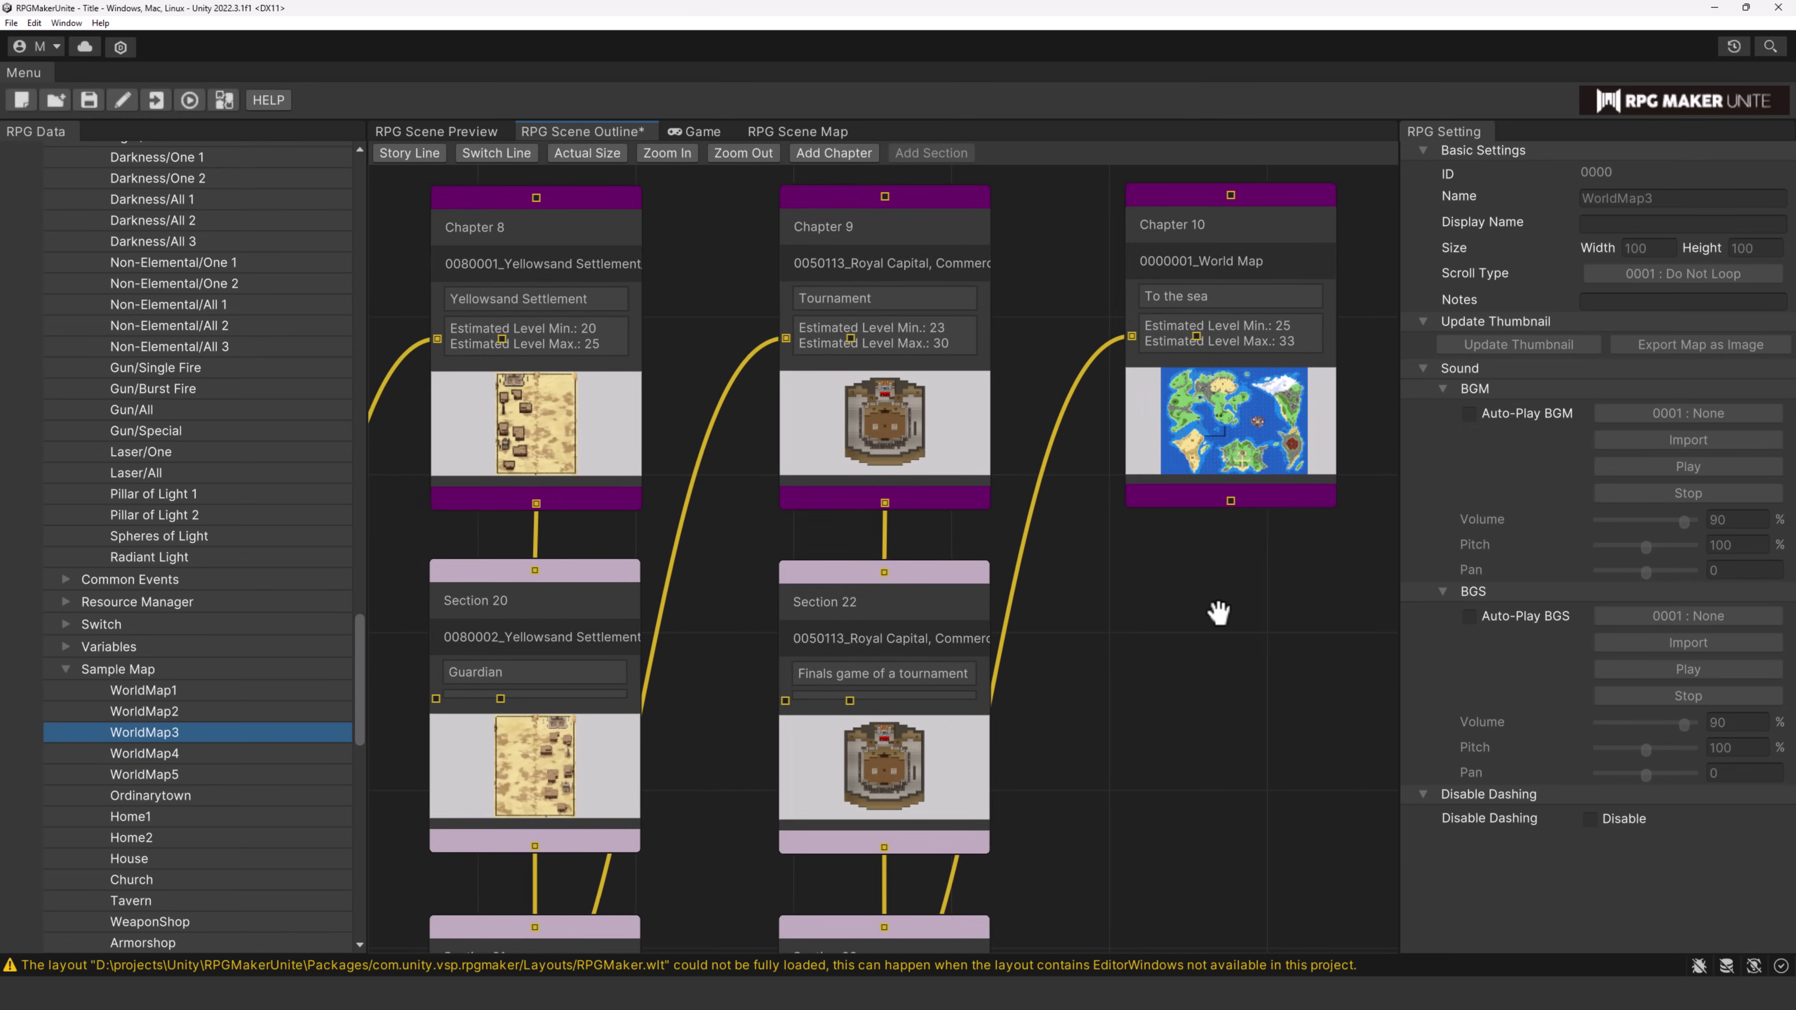
scroll(1308, 545, "left", 4)
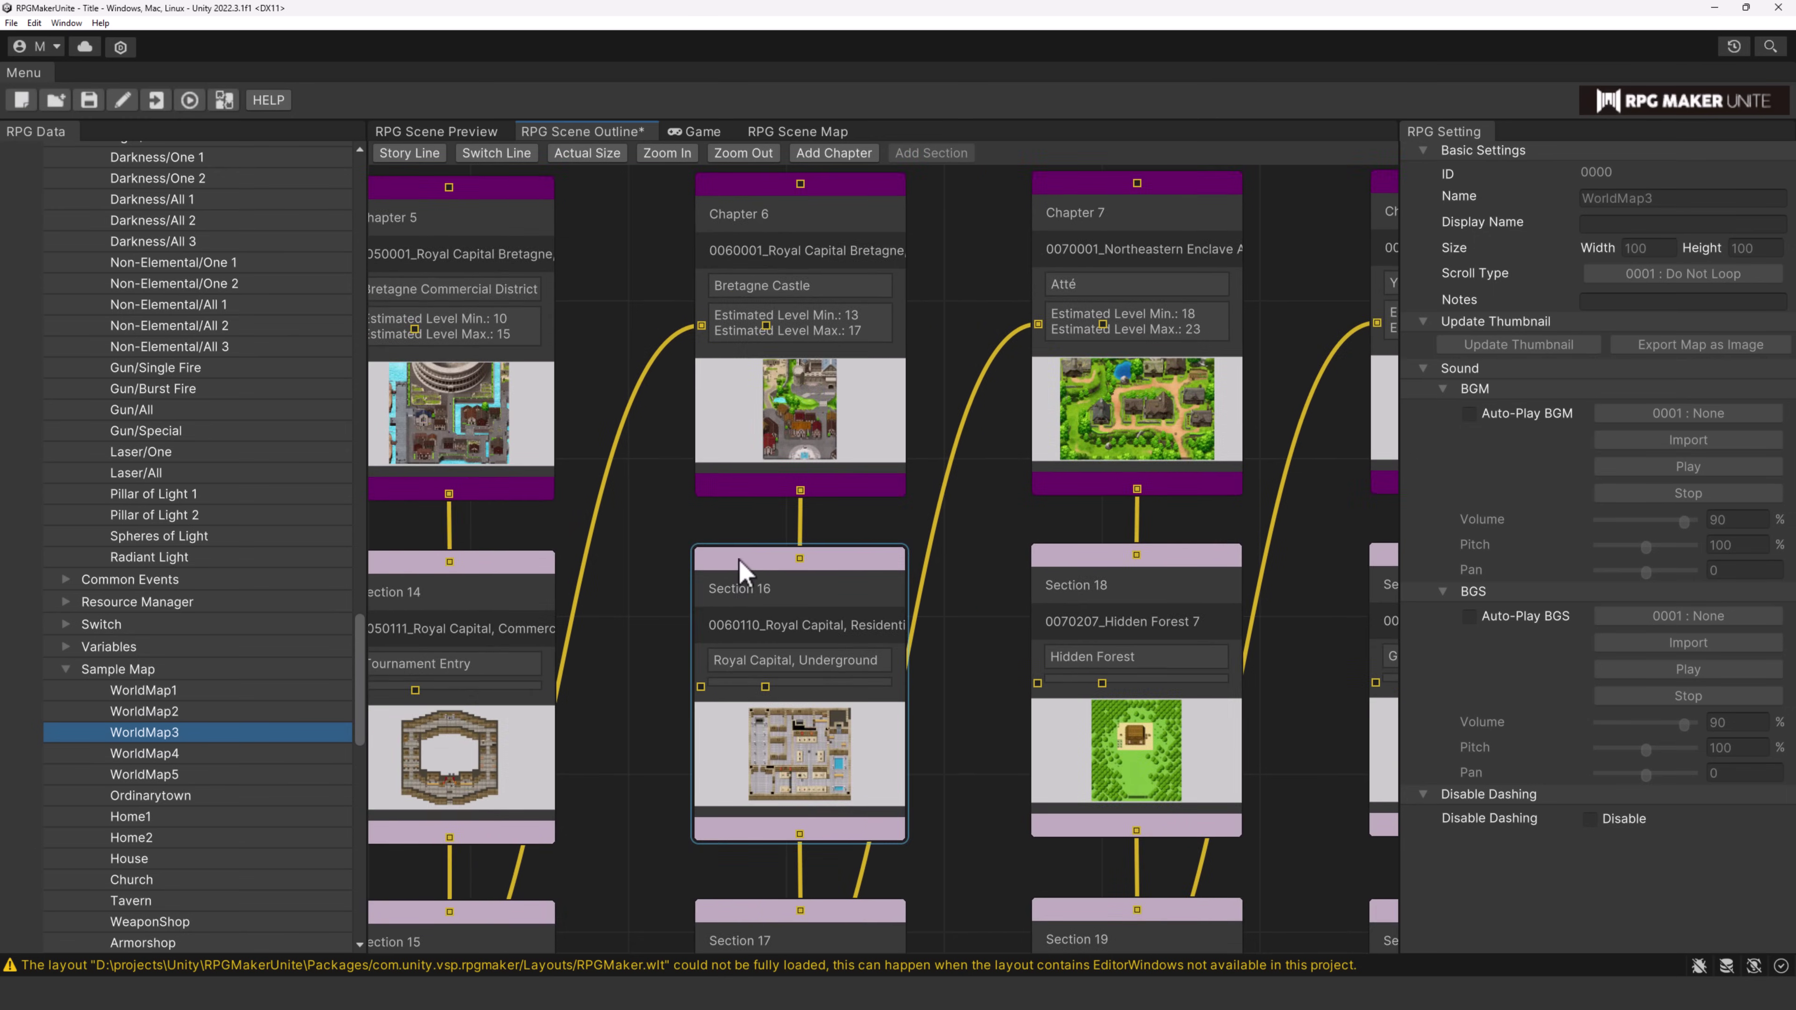
middle_click_drag(742, 574, 963, 504)
middle_click_drag(713, 474, 866, 502)
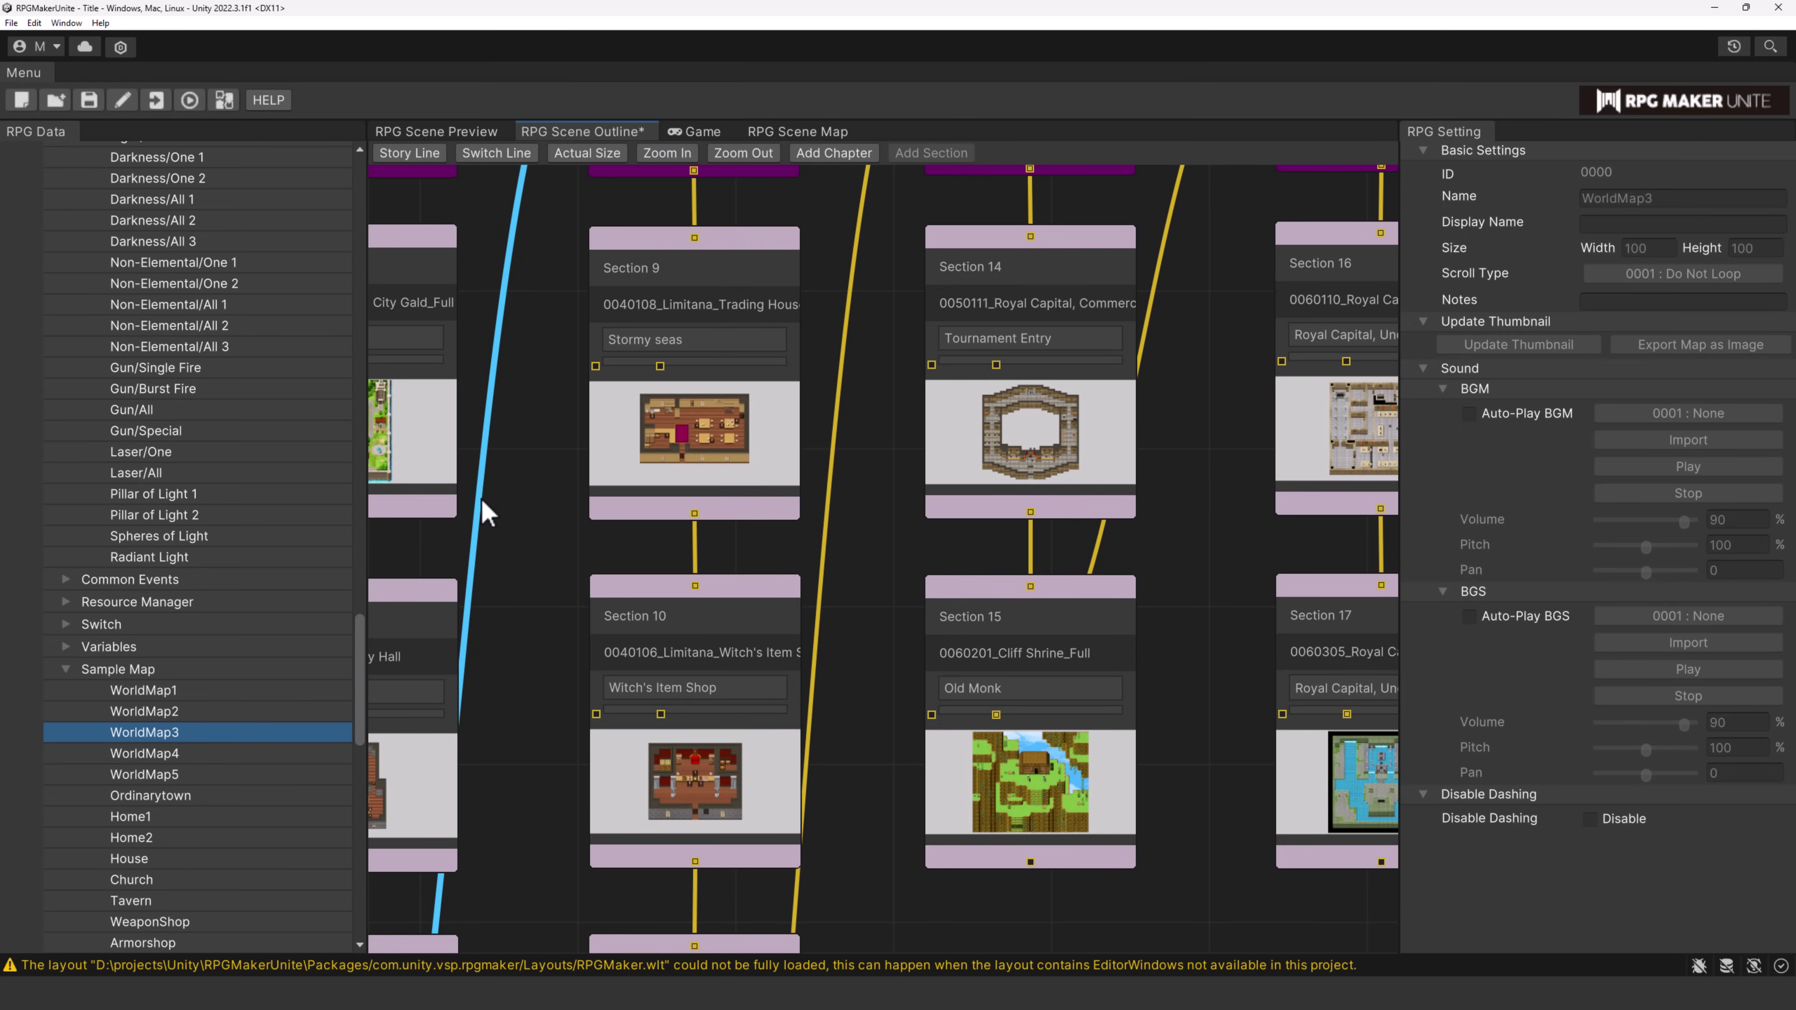
scroll(282, 528, "up", 20)
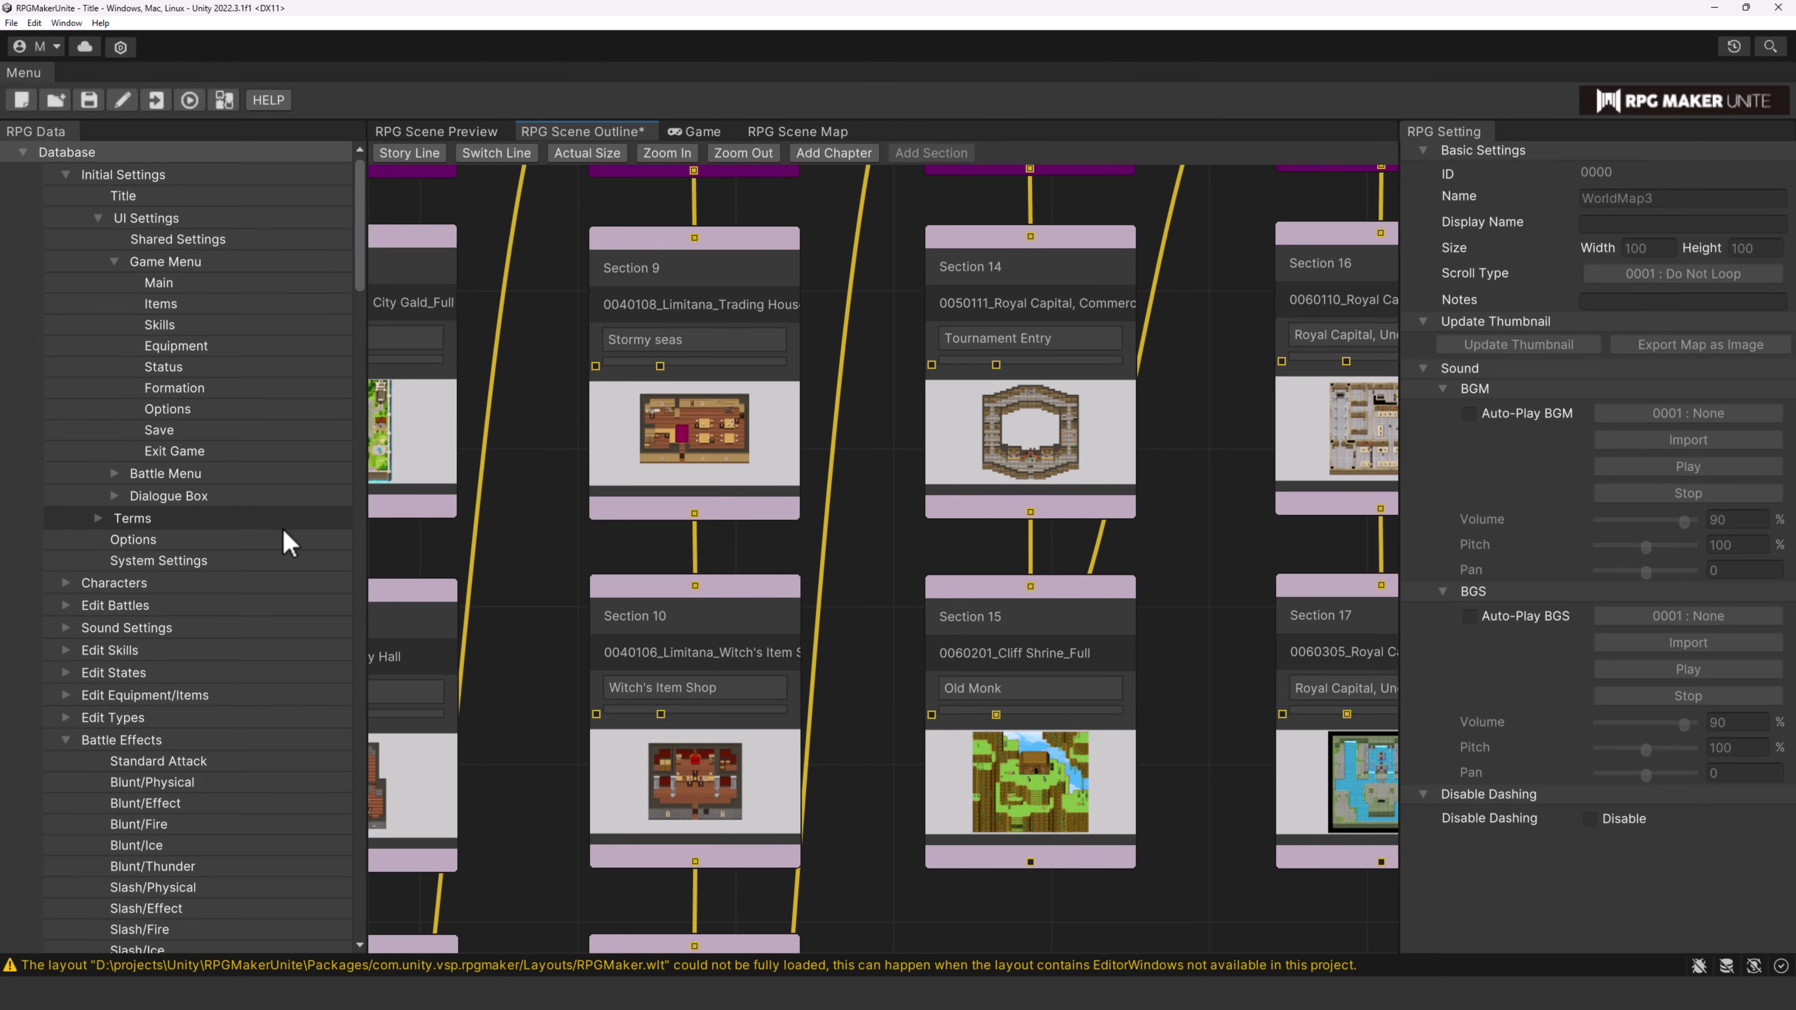
- Collapse the Initial Settings, Battle Effects and Sample Map groups in the RPG Data tree
left_click(65, 174)
left_click(66, 354)
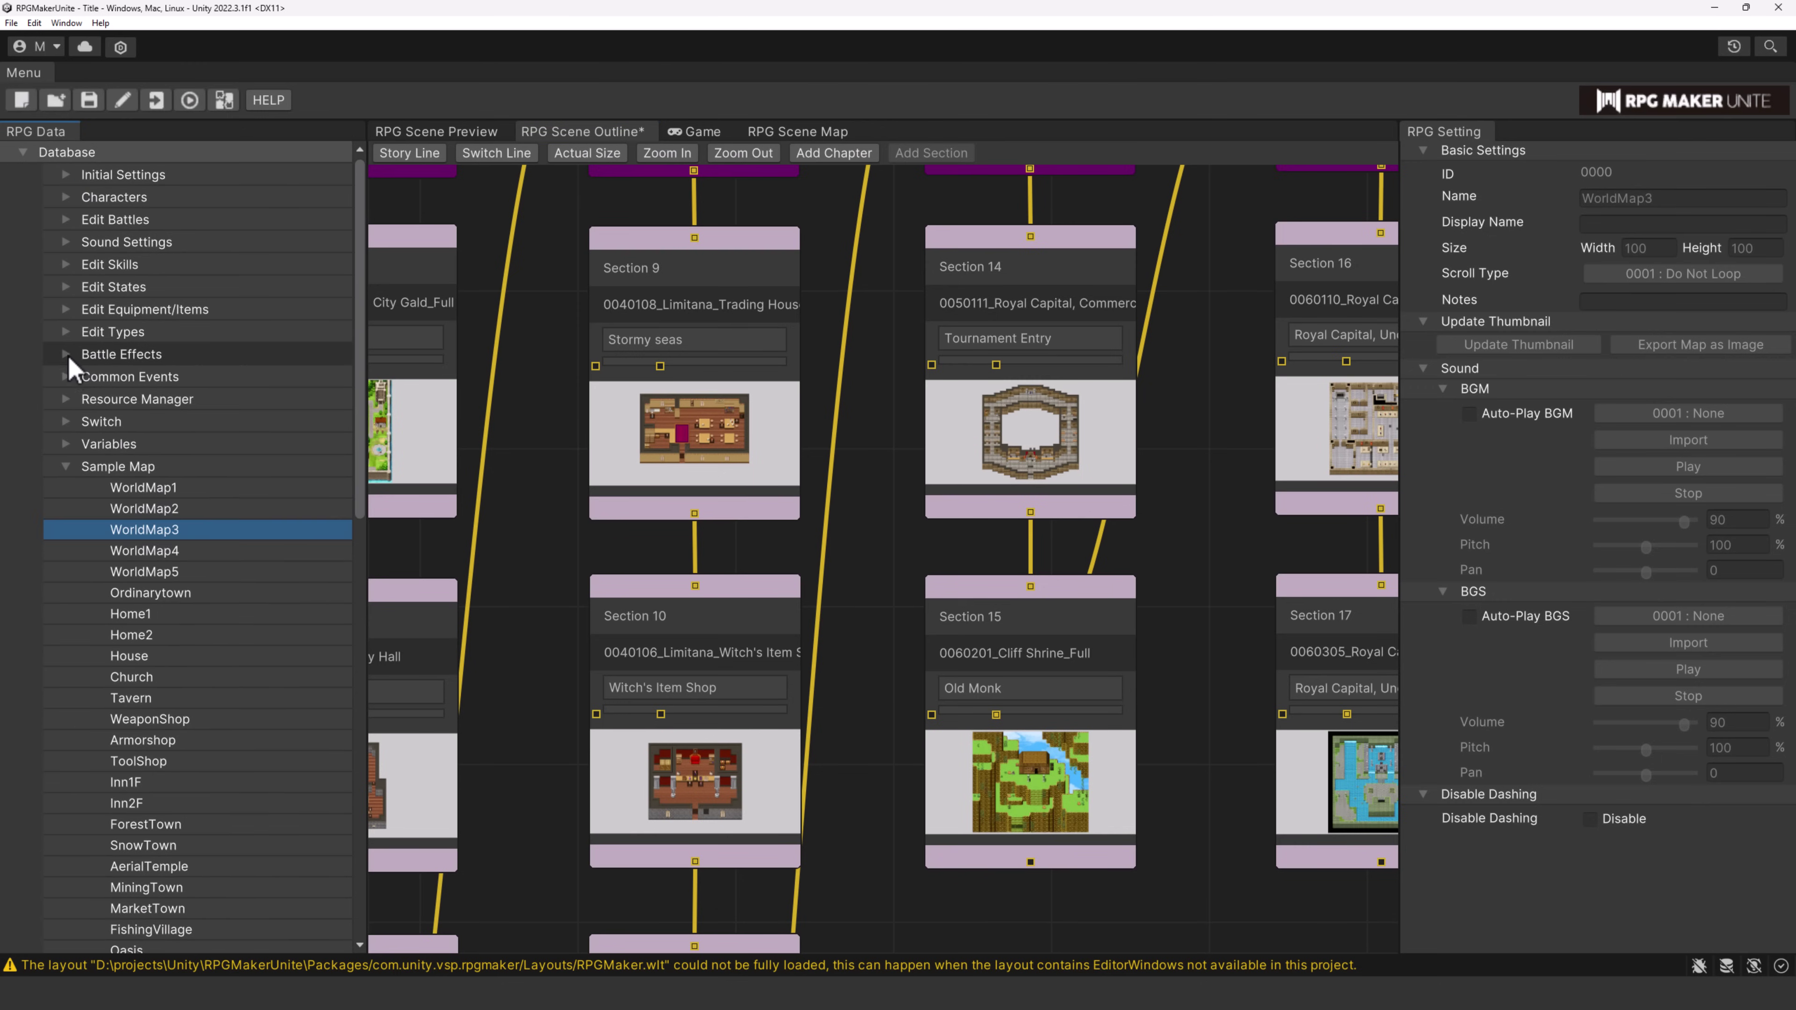
left_click(66, 466)
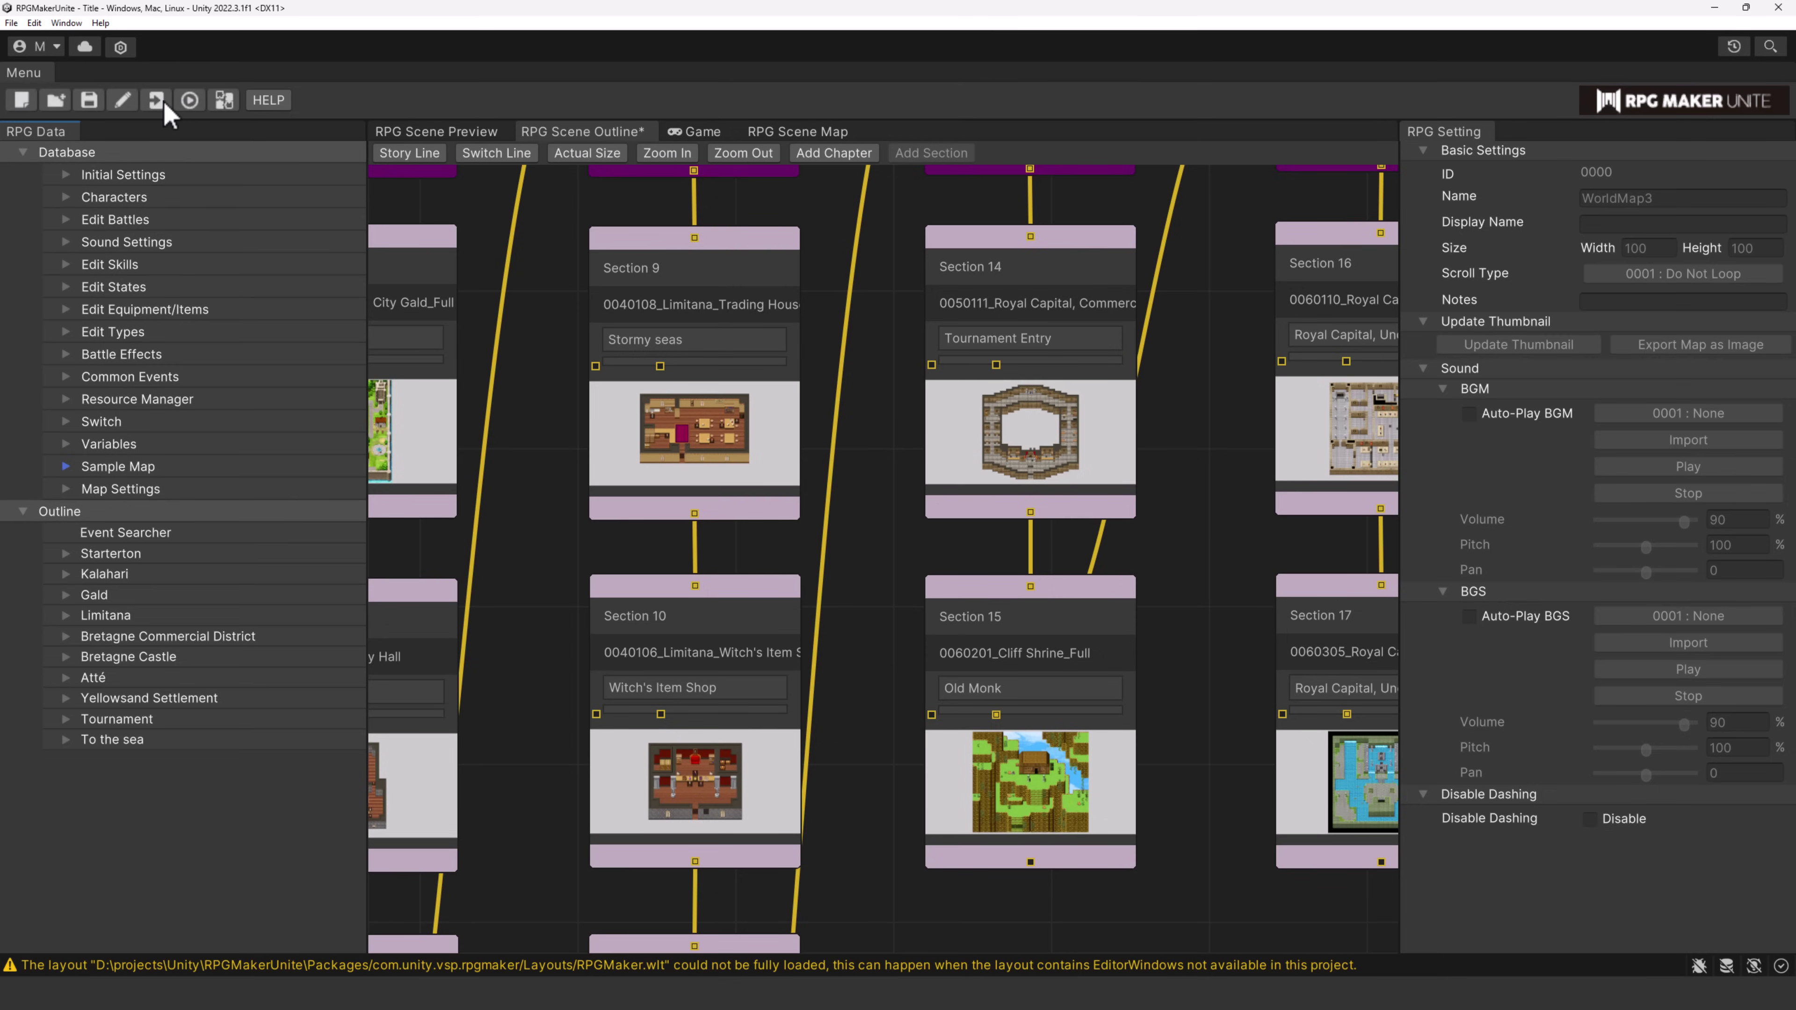
- Start a playtest with lower volume, begin a New Game, and advance Father's opening dialogue
left_click(189, 99)
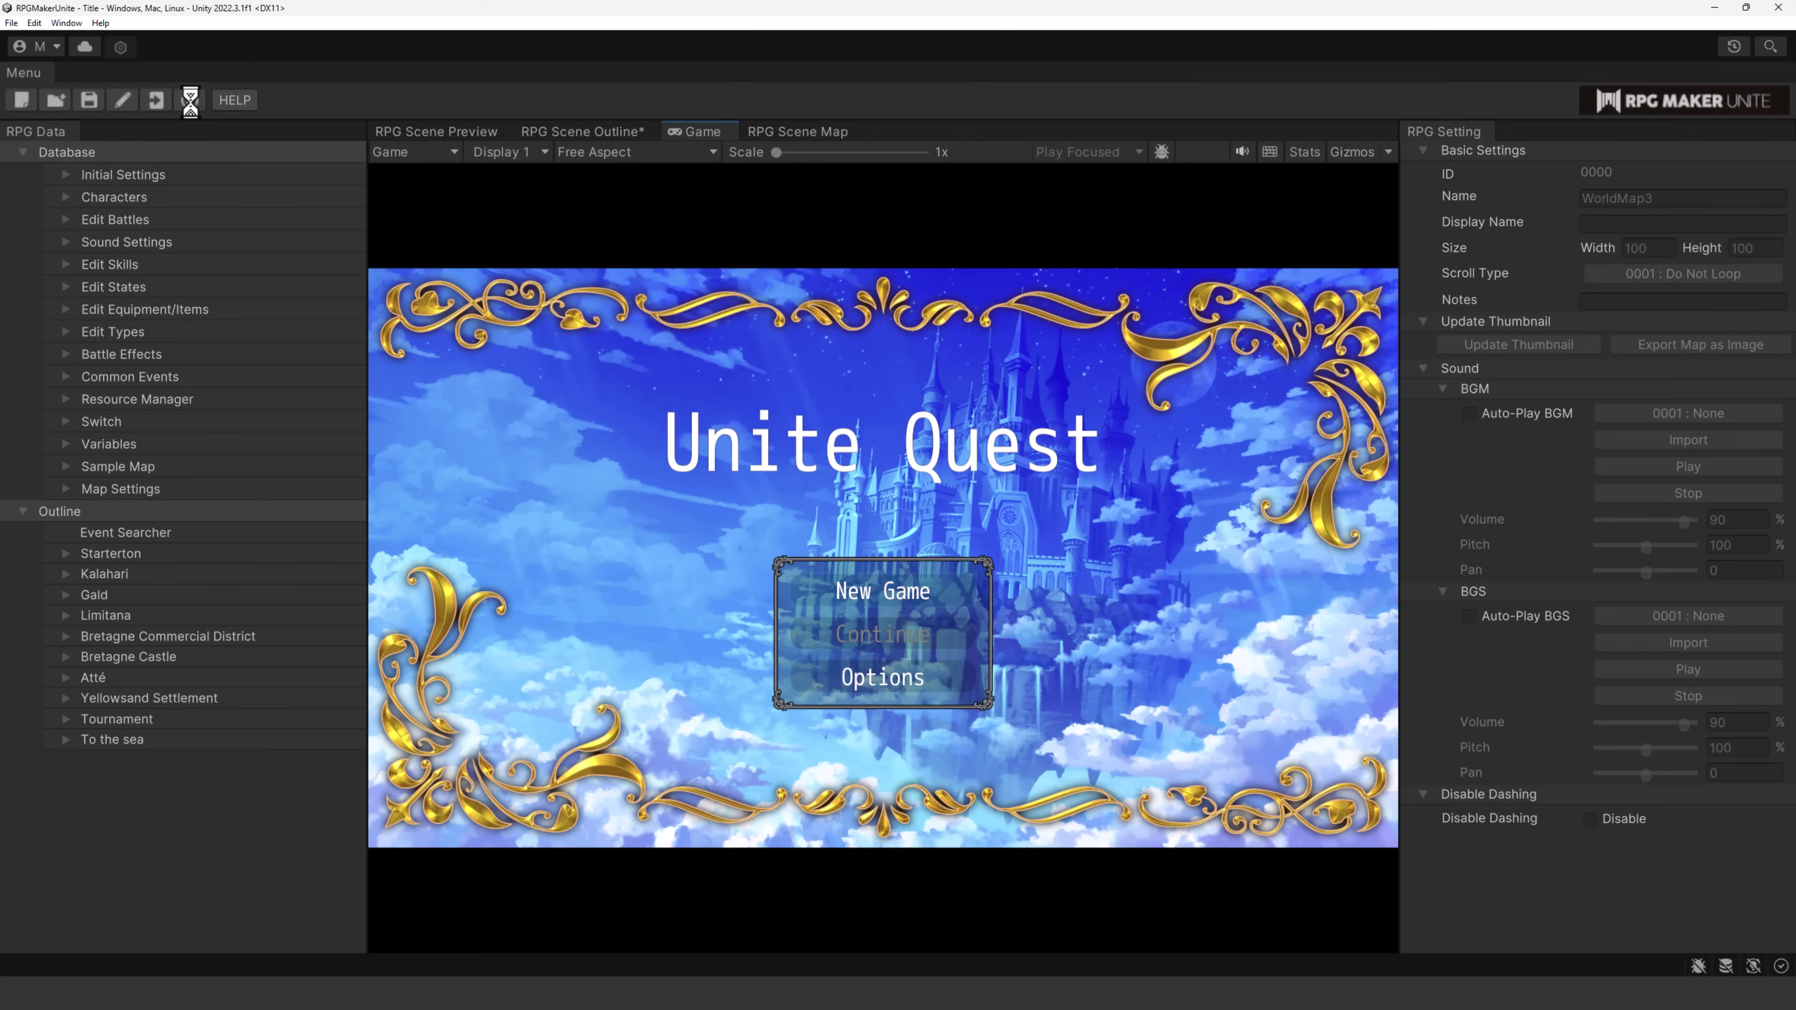
key("XF86AudioLowerVolume")
key("XF86AudioLowerVolume")
key("XF86AudioLowerVolume")
key("XF86AudioLowerVolume")
key("XF86AudioLowerVolume")
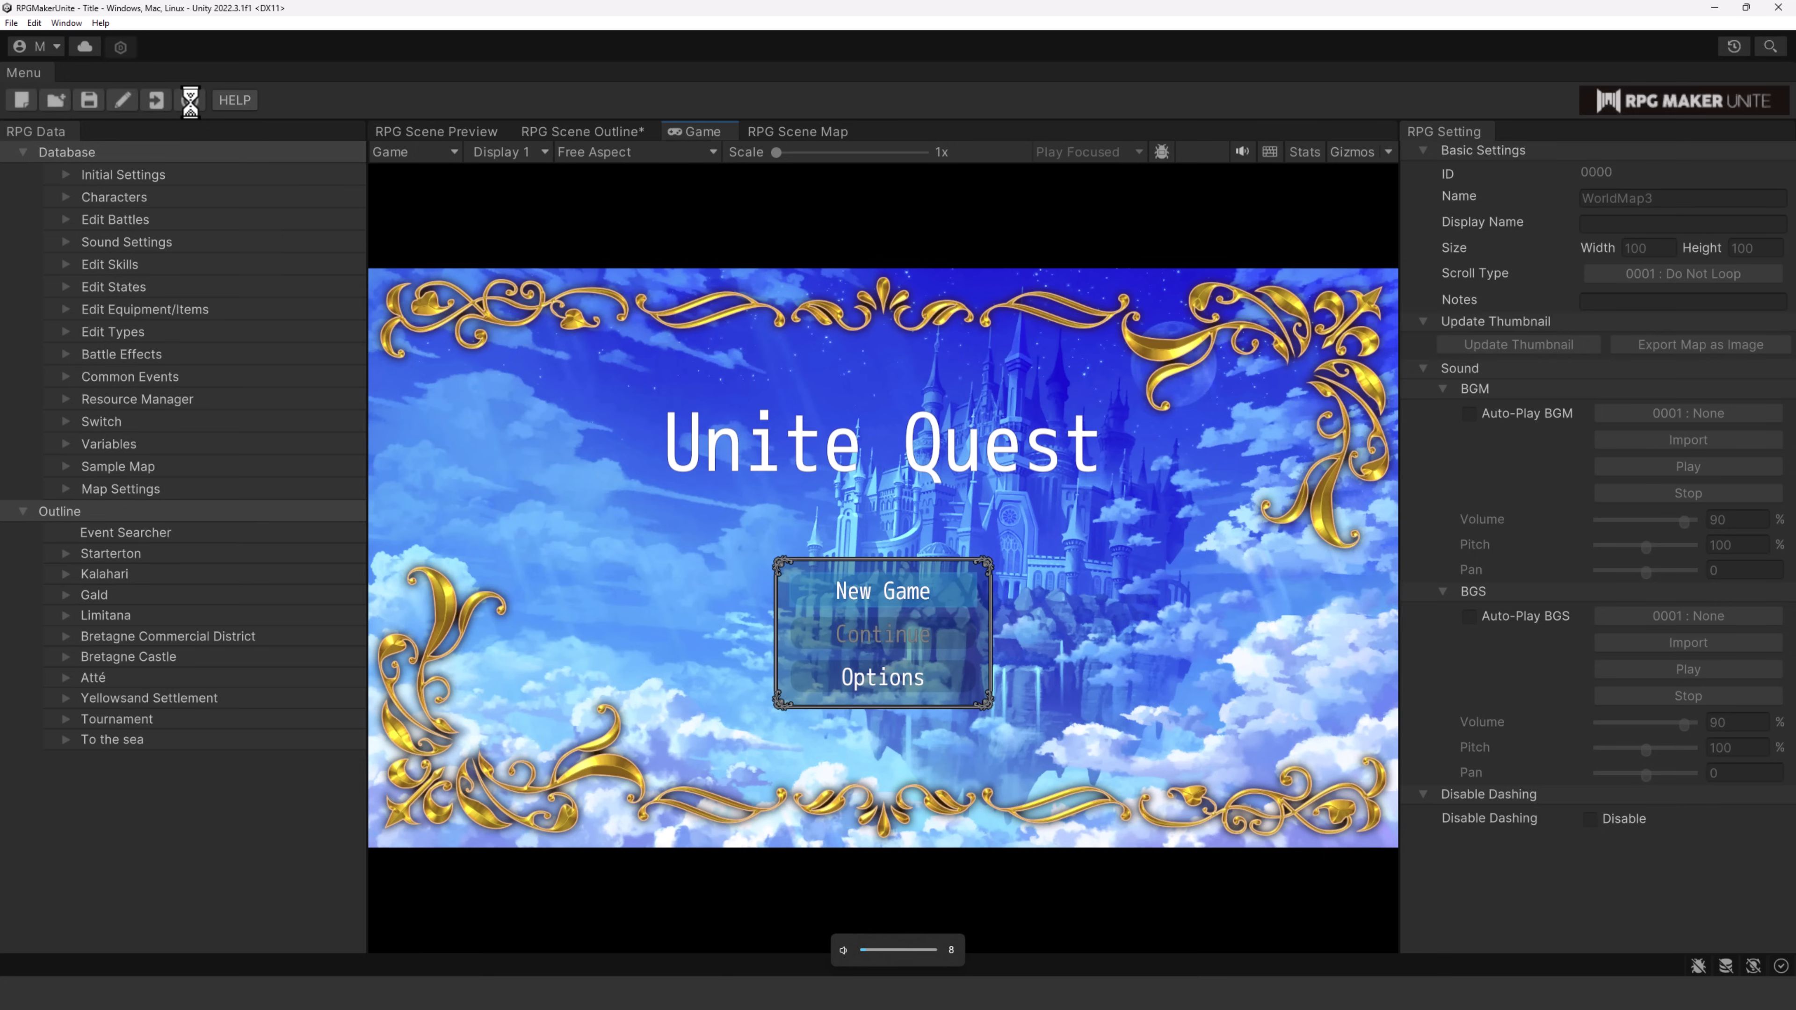
left_click(877, 597)
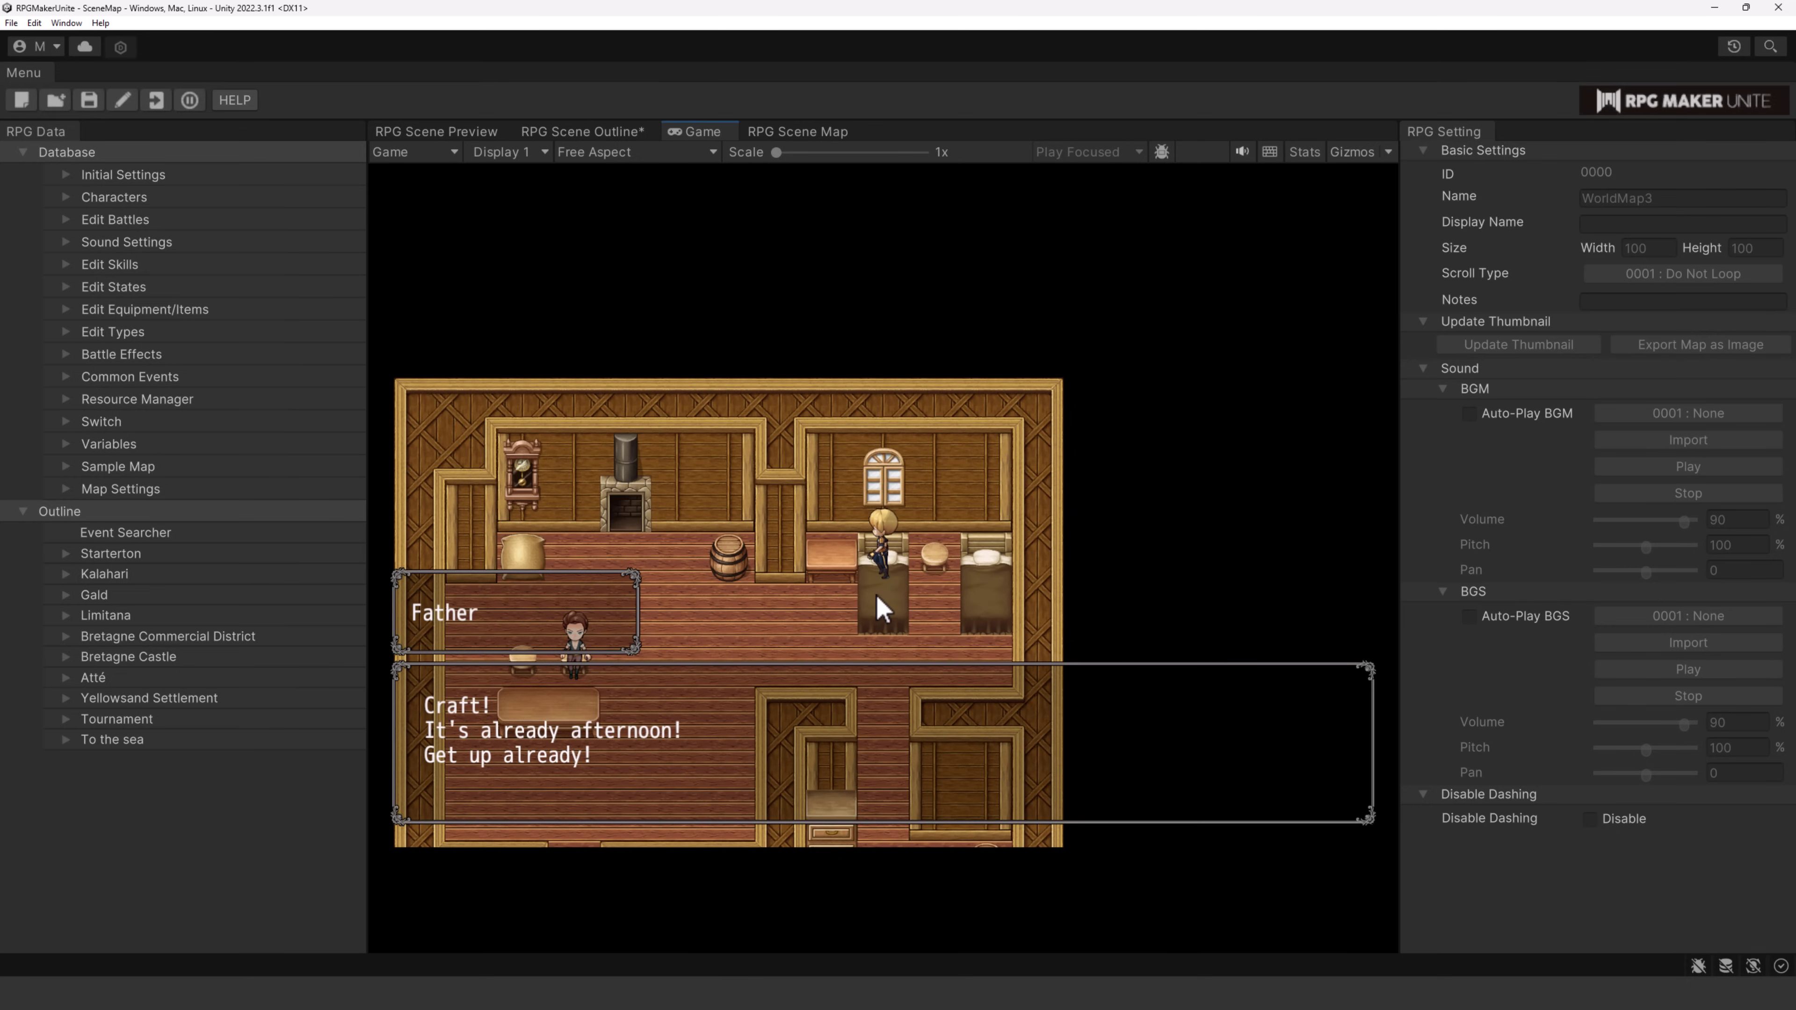
left_click(548, 722)
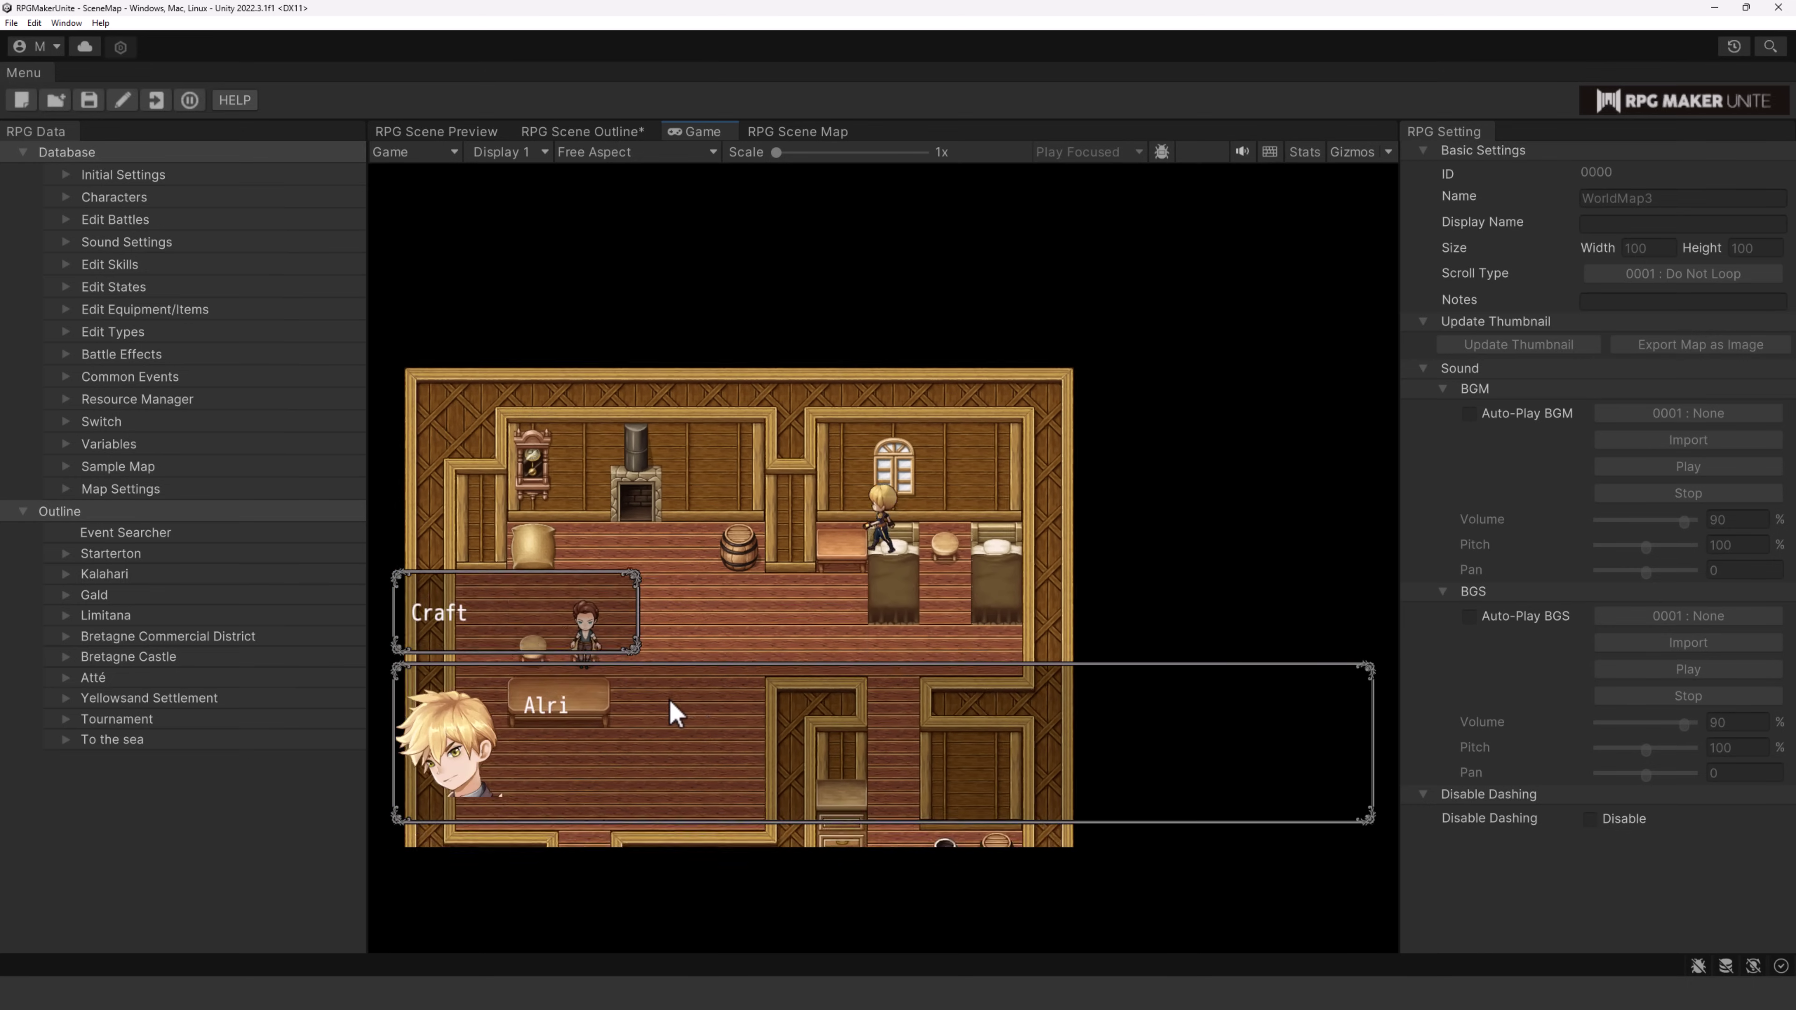
left_click(669, 698)
- Close Father's last message and walk Craft out through the house doorway
left_click(668, 700)
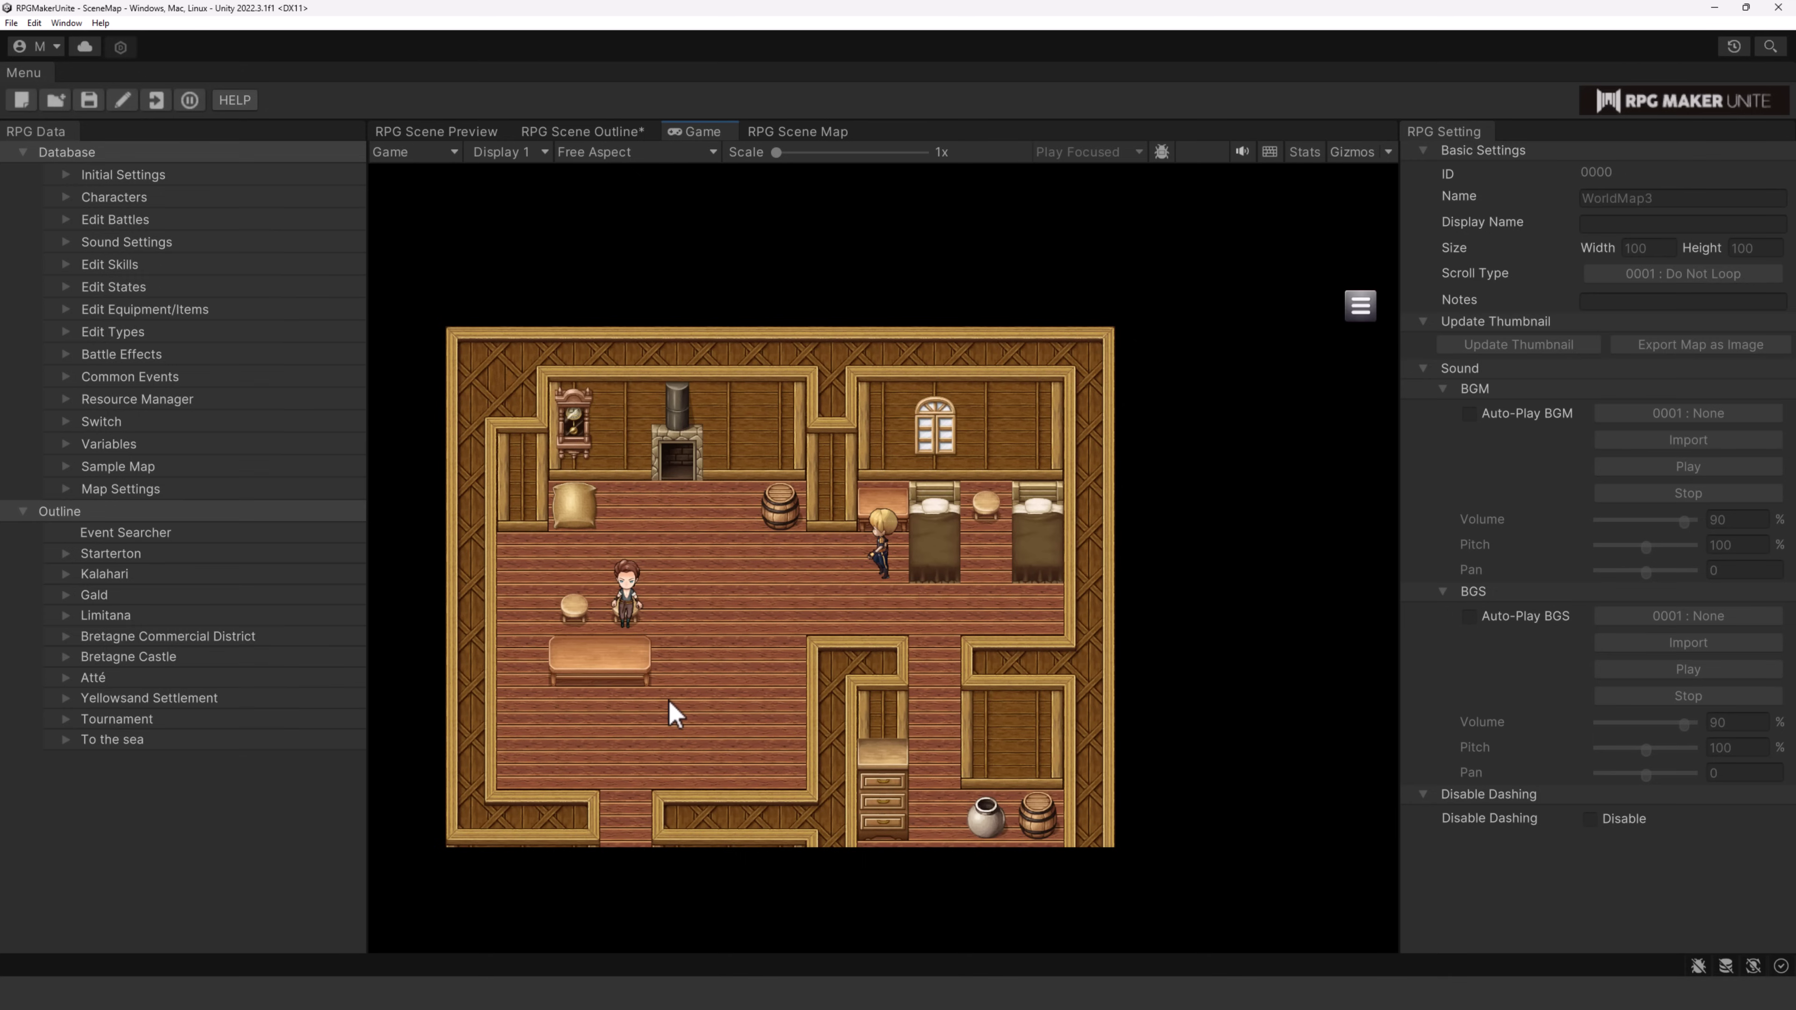
left_click(718, 708)
left_click(741, 712)
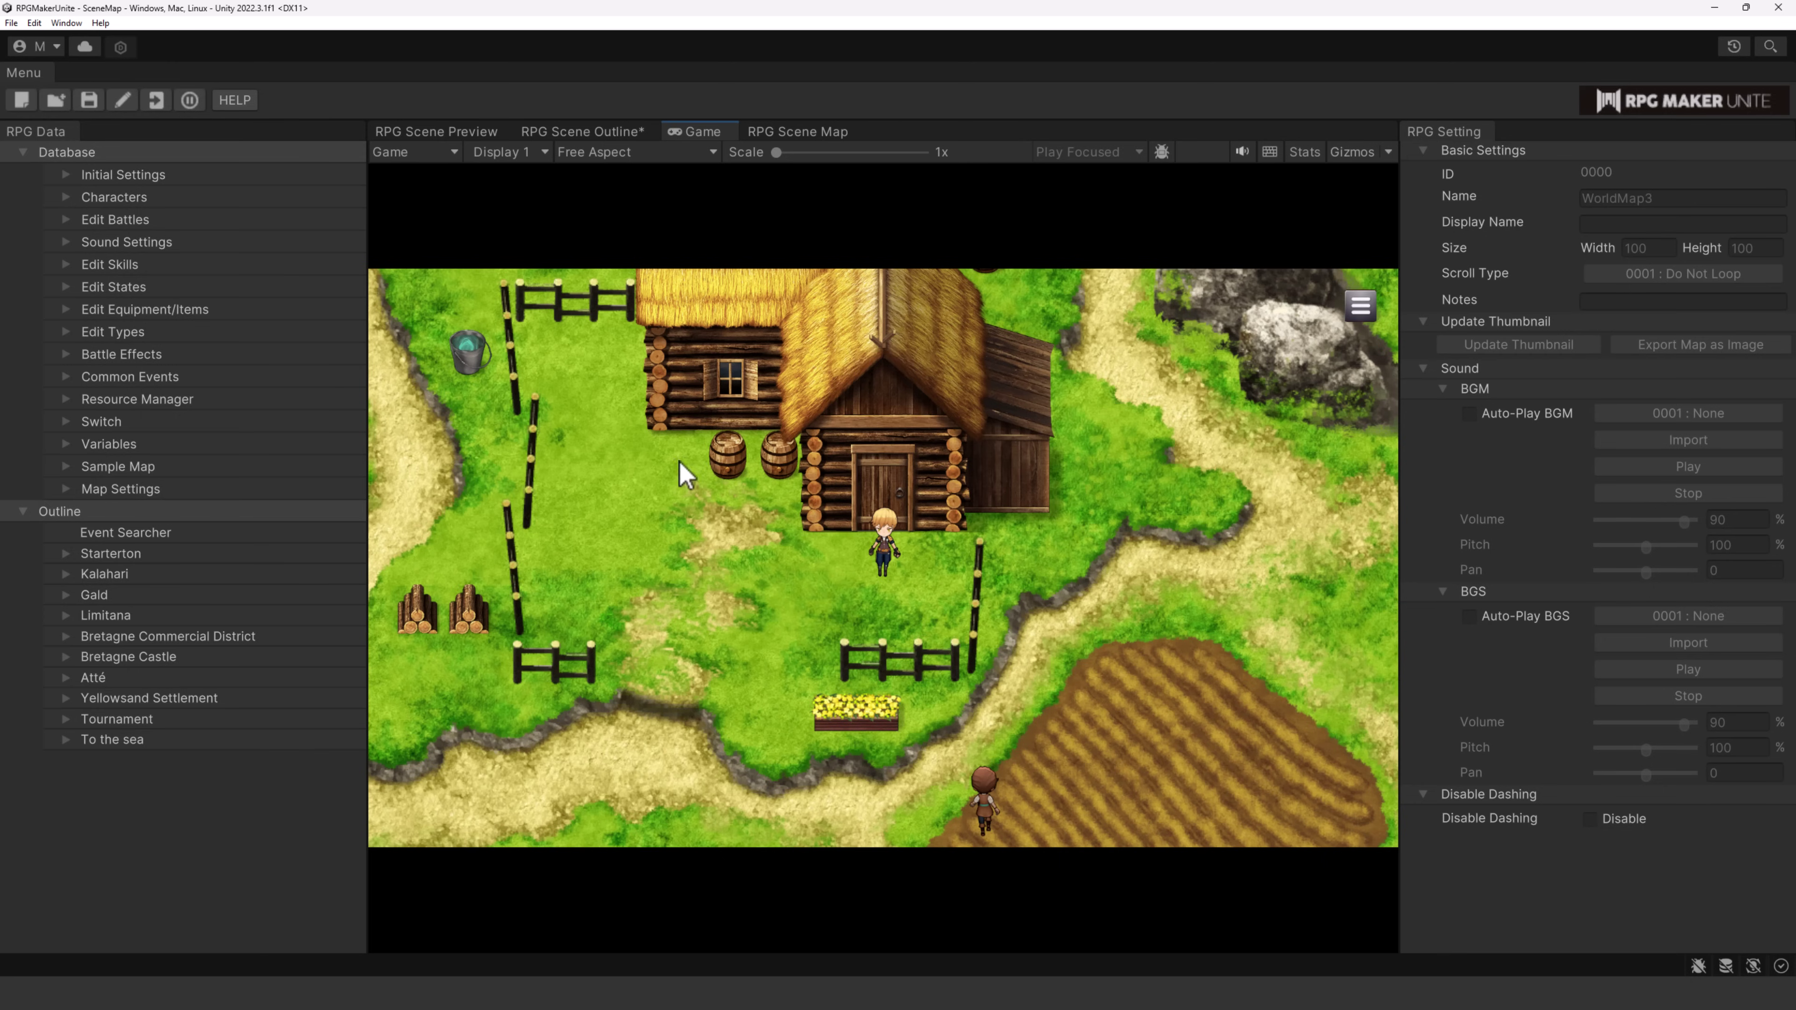
- Walk Craft left and down across the farm, then open the game's main menu
key("Left")
key("Down")
key("Down")
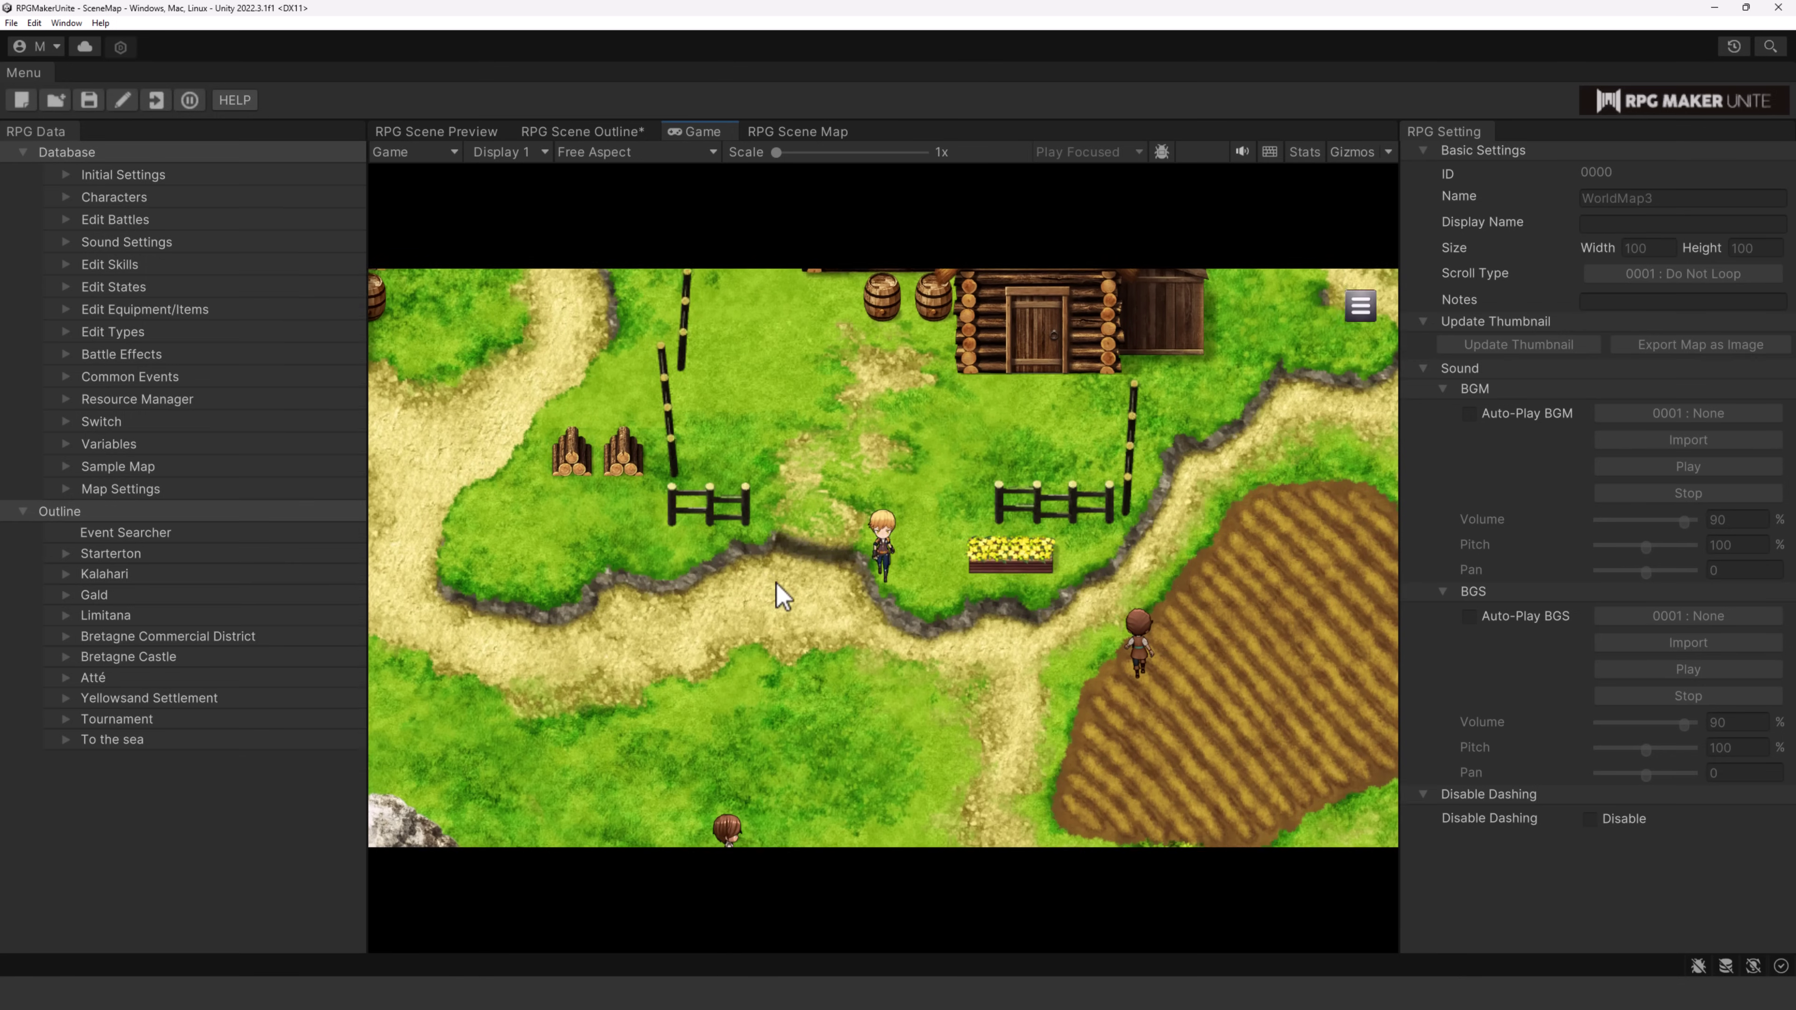
key("Down")
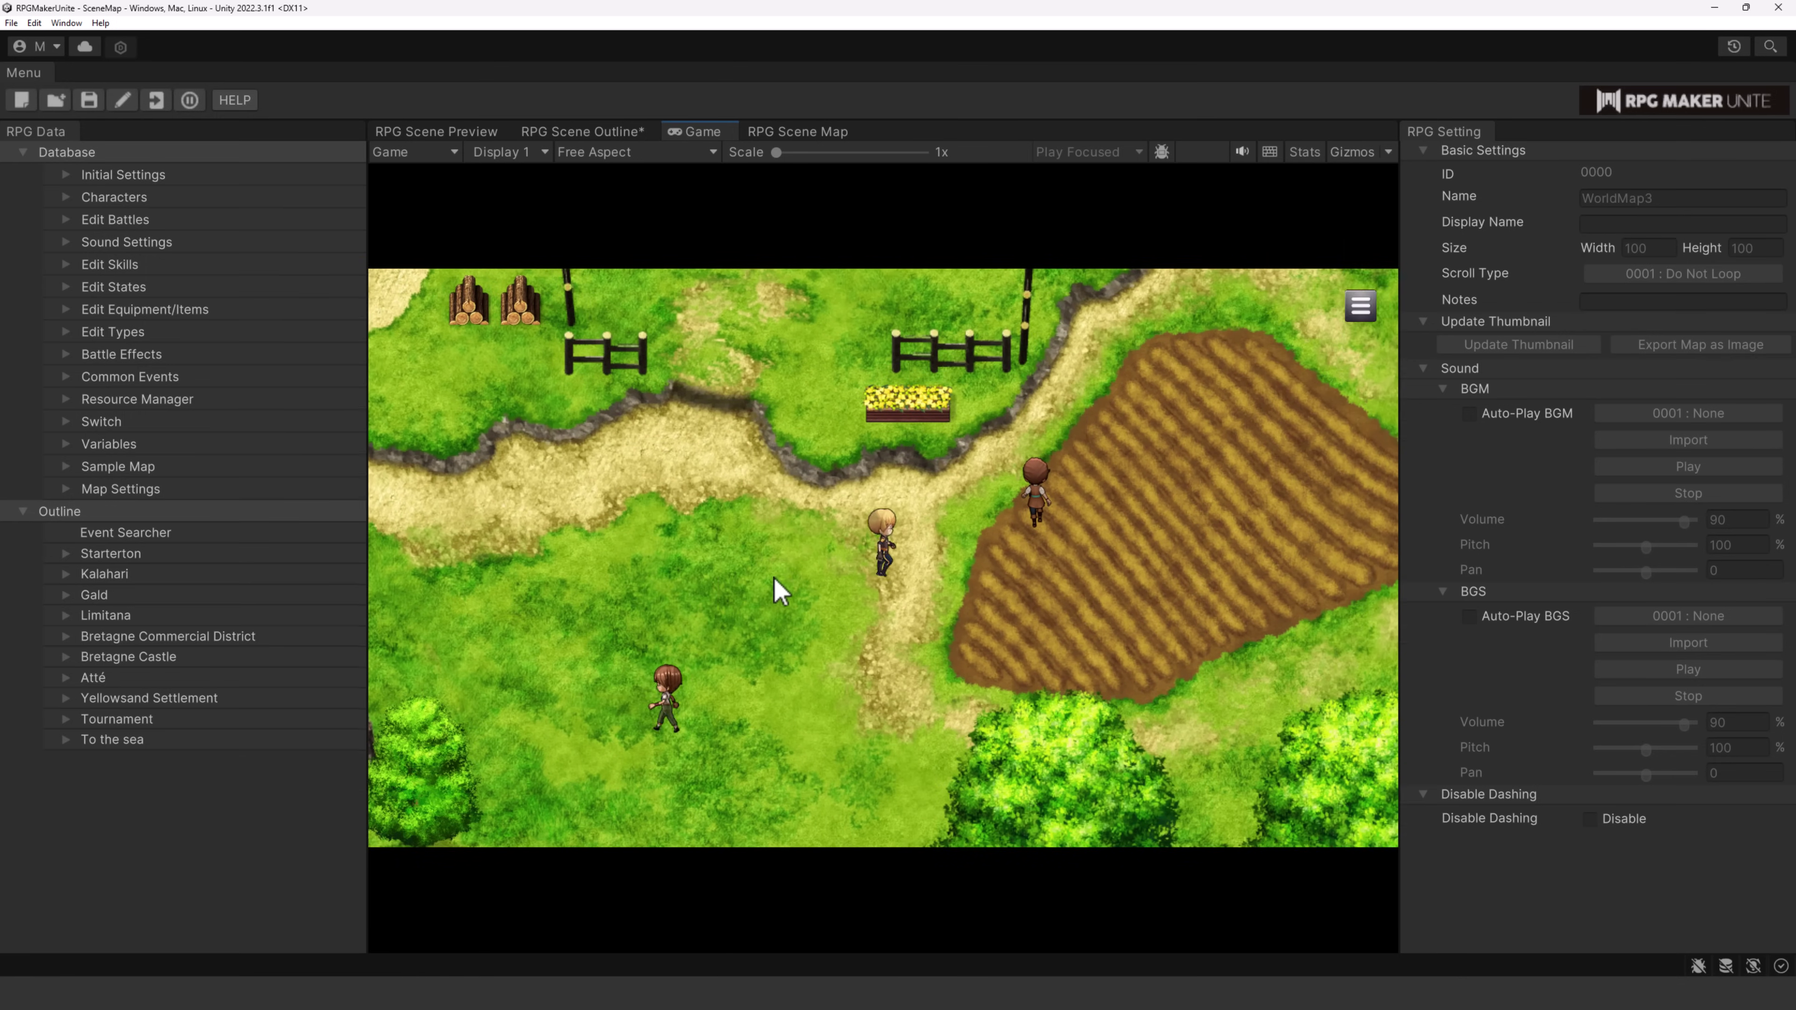
key("Left")
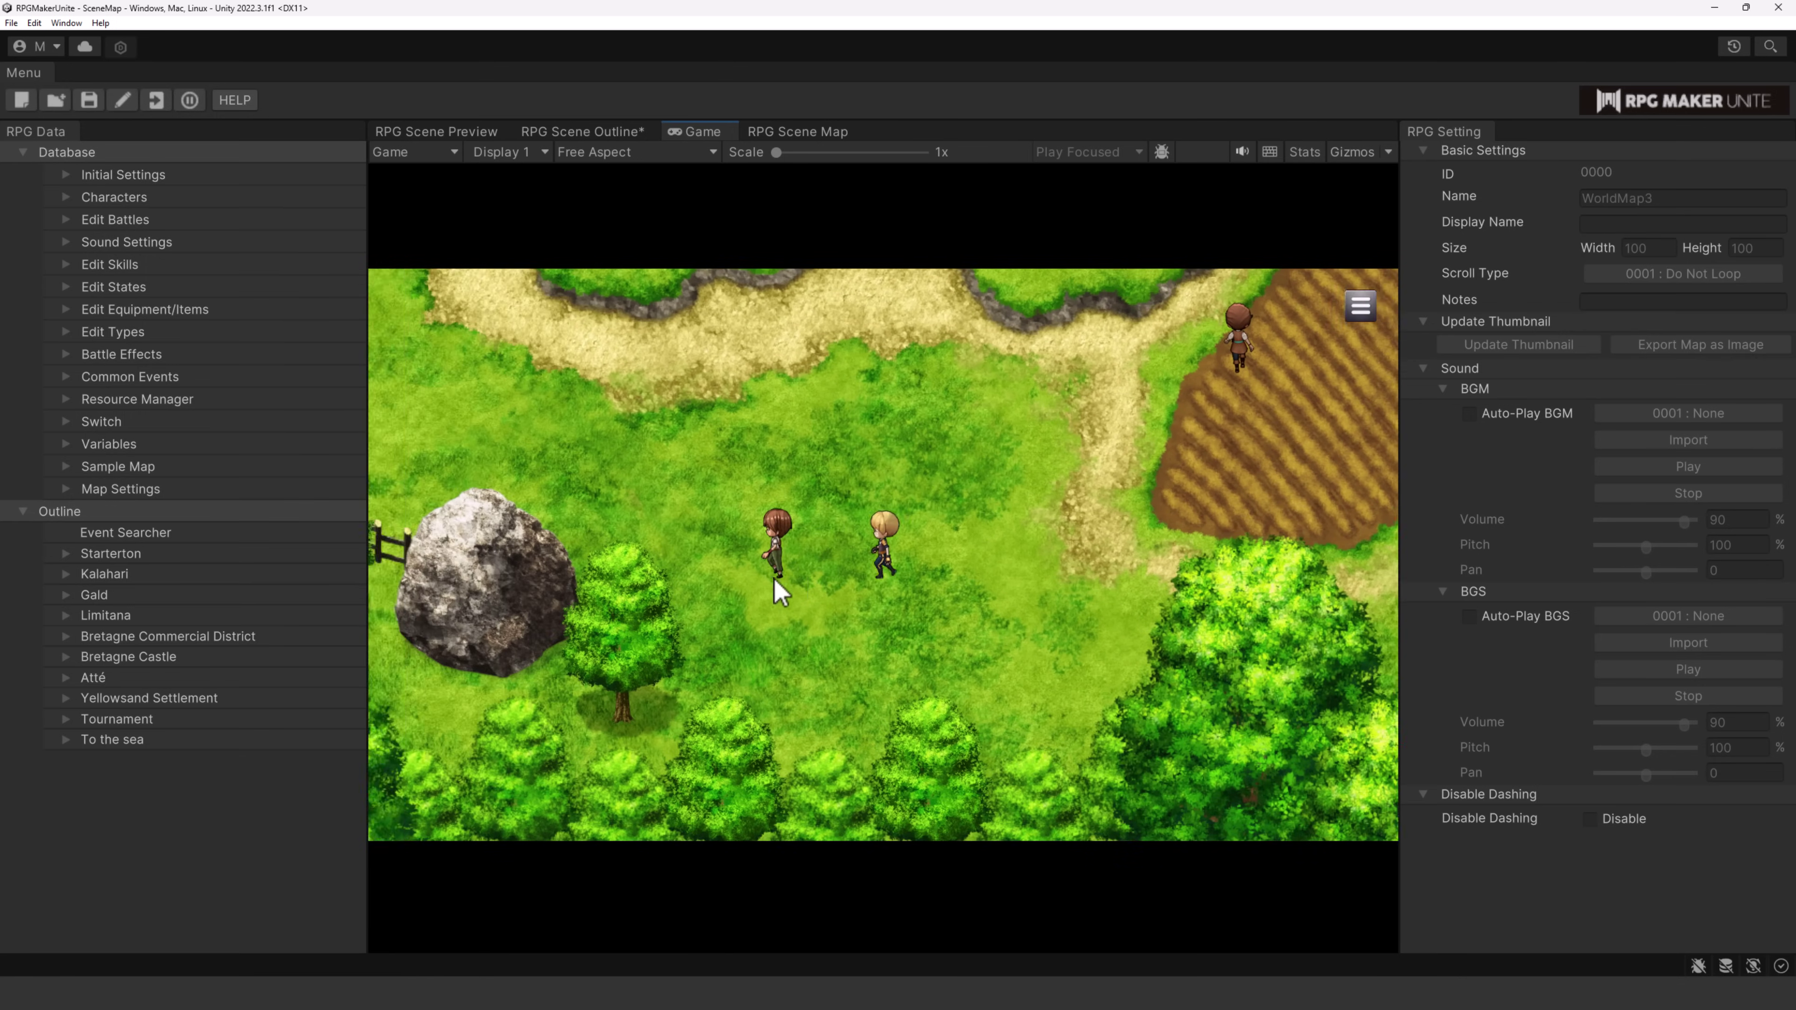
key("Down")
key("Up")
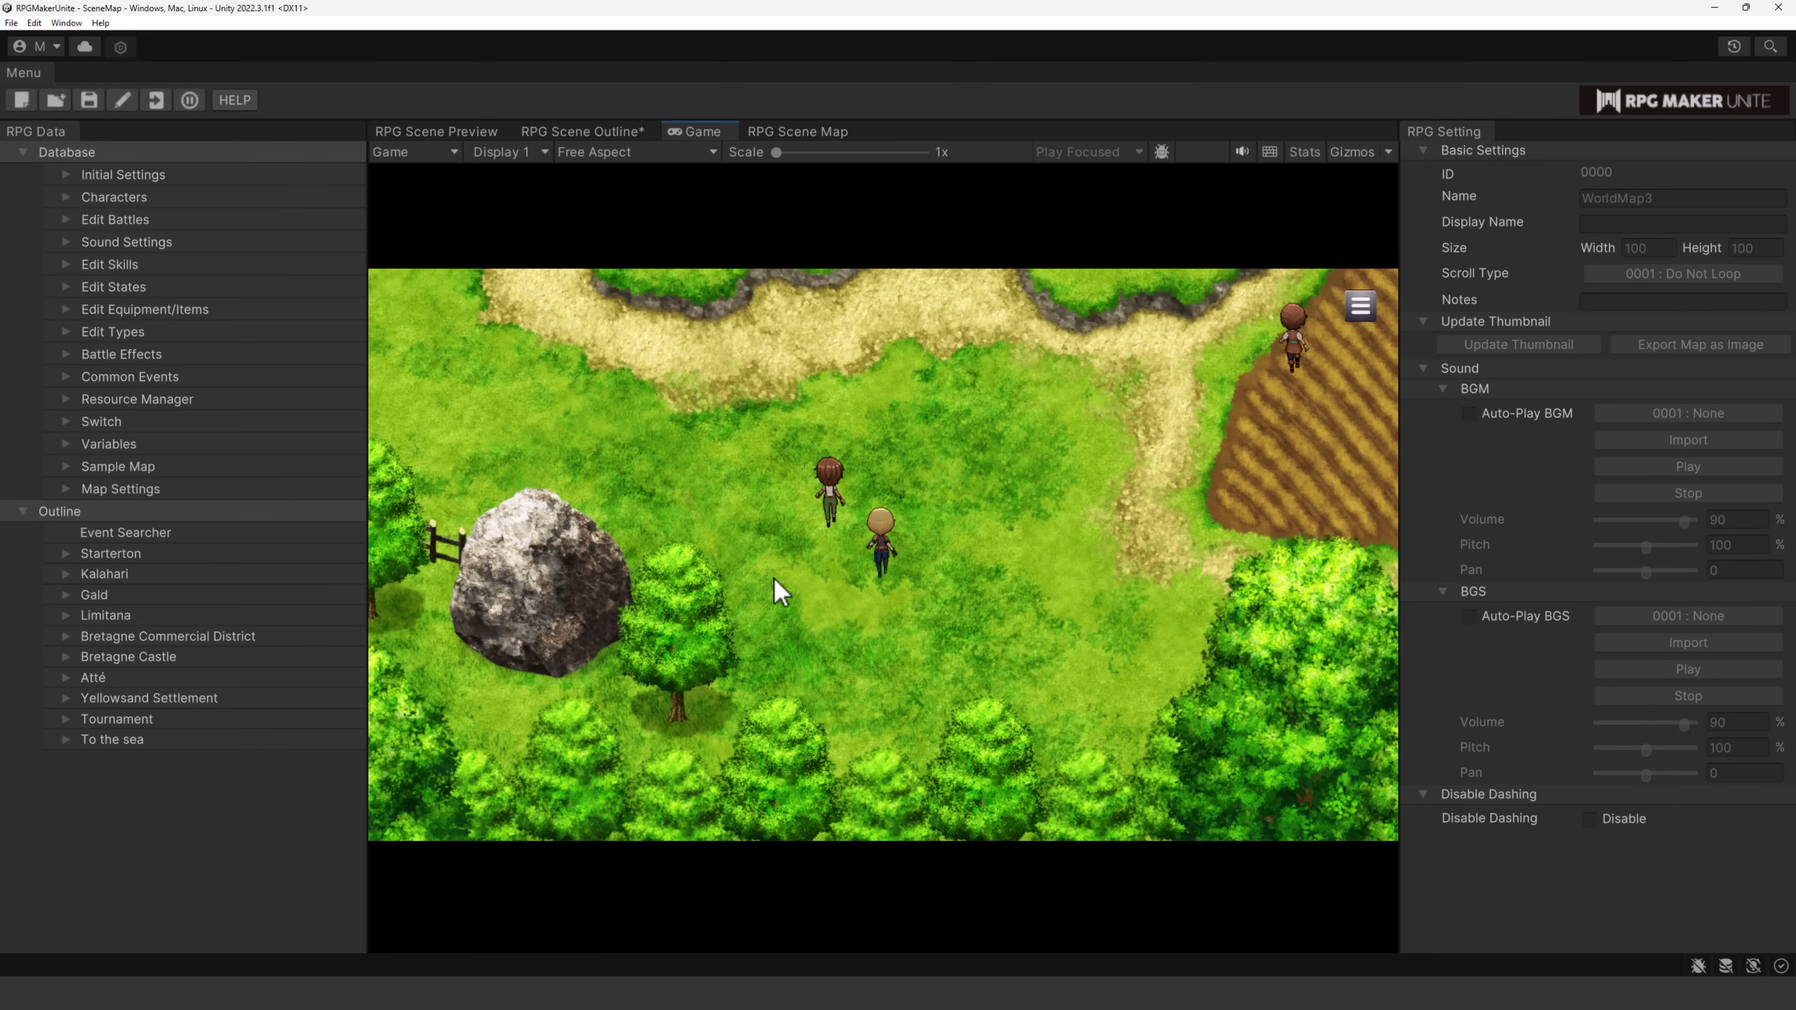
key("Escape")
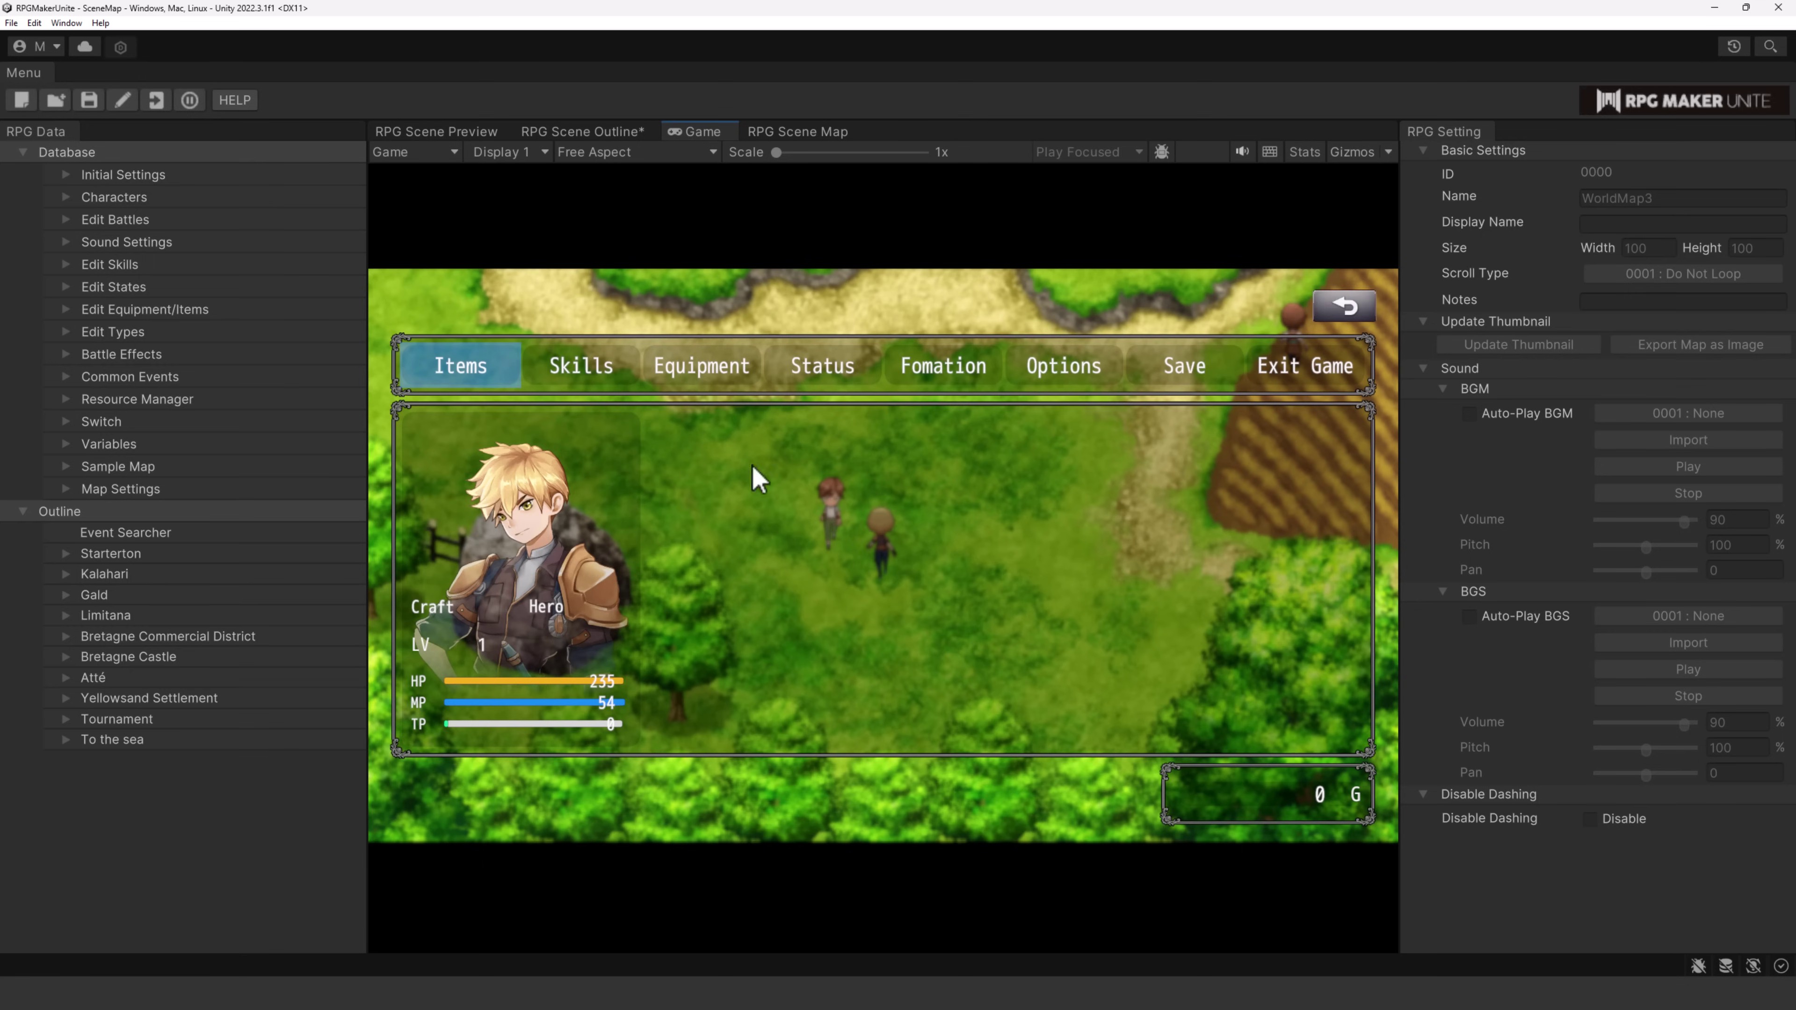
- Exit the sample game from its menu and stop play mode in the editor
left_click(1307, 367)
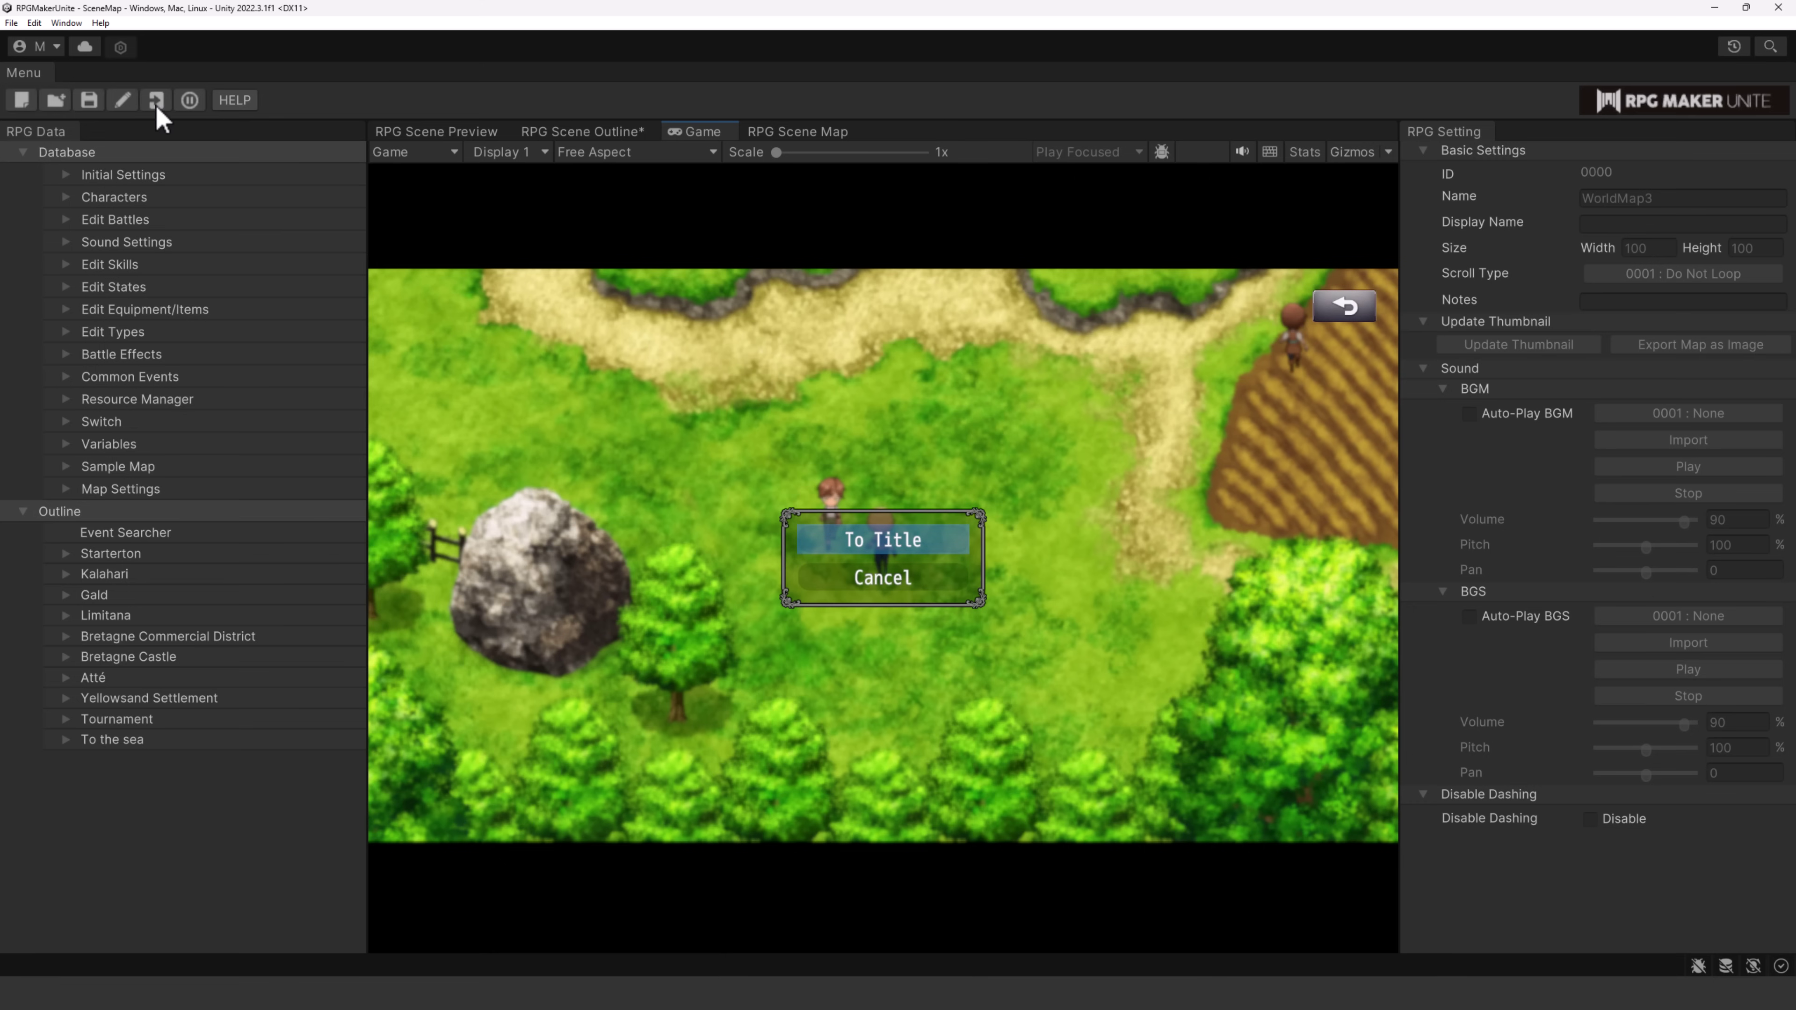
left_click(190, 105)
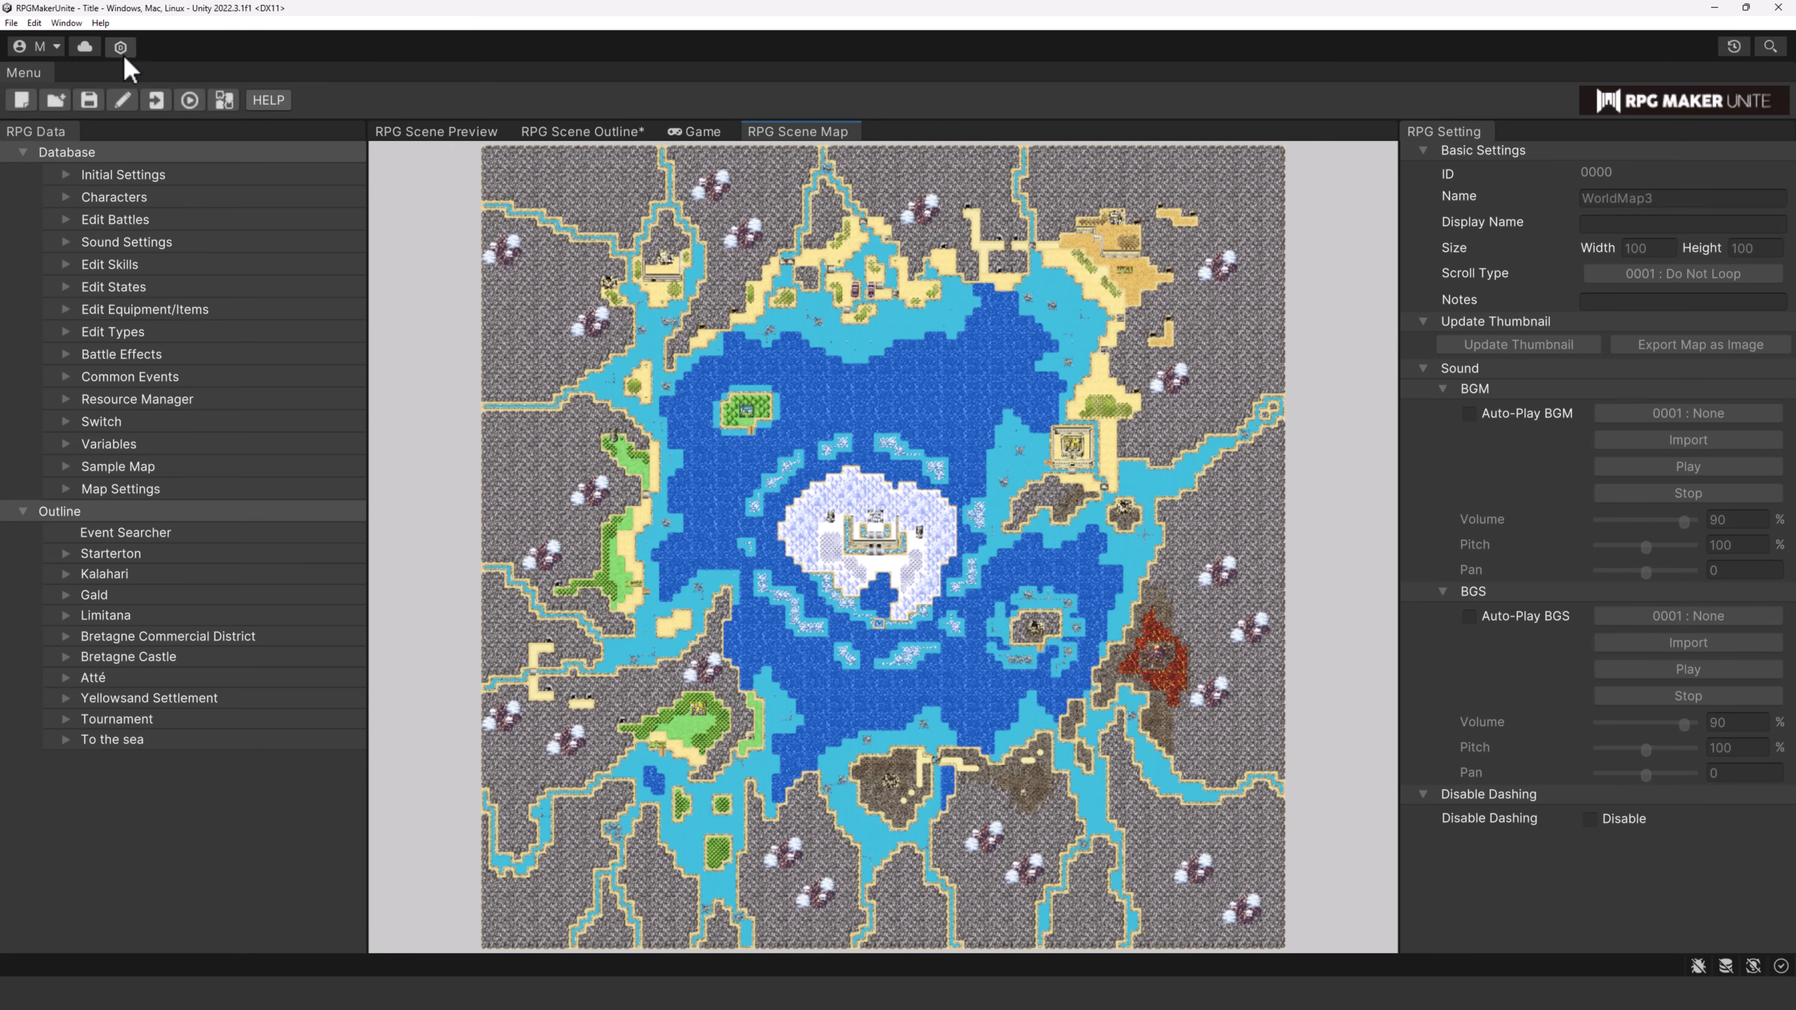
- Switch the RPG Maker mode to Unity Editor from the Window menu
left_click(67, 24)
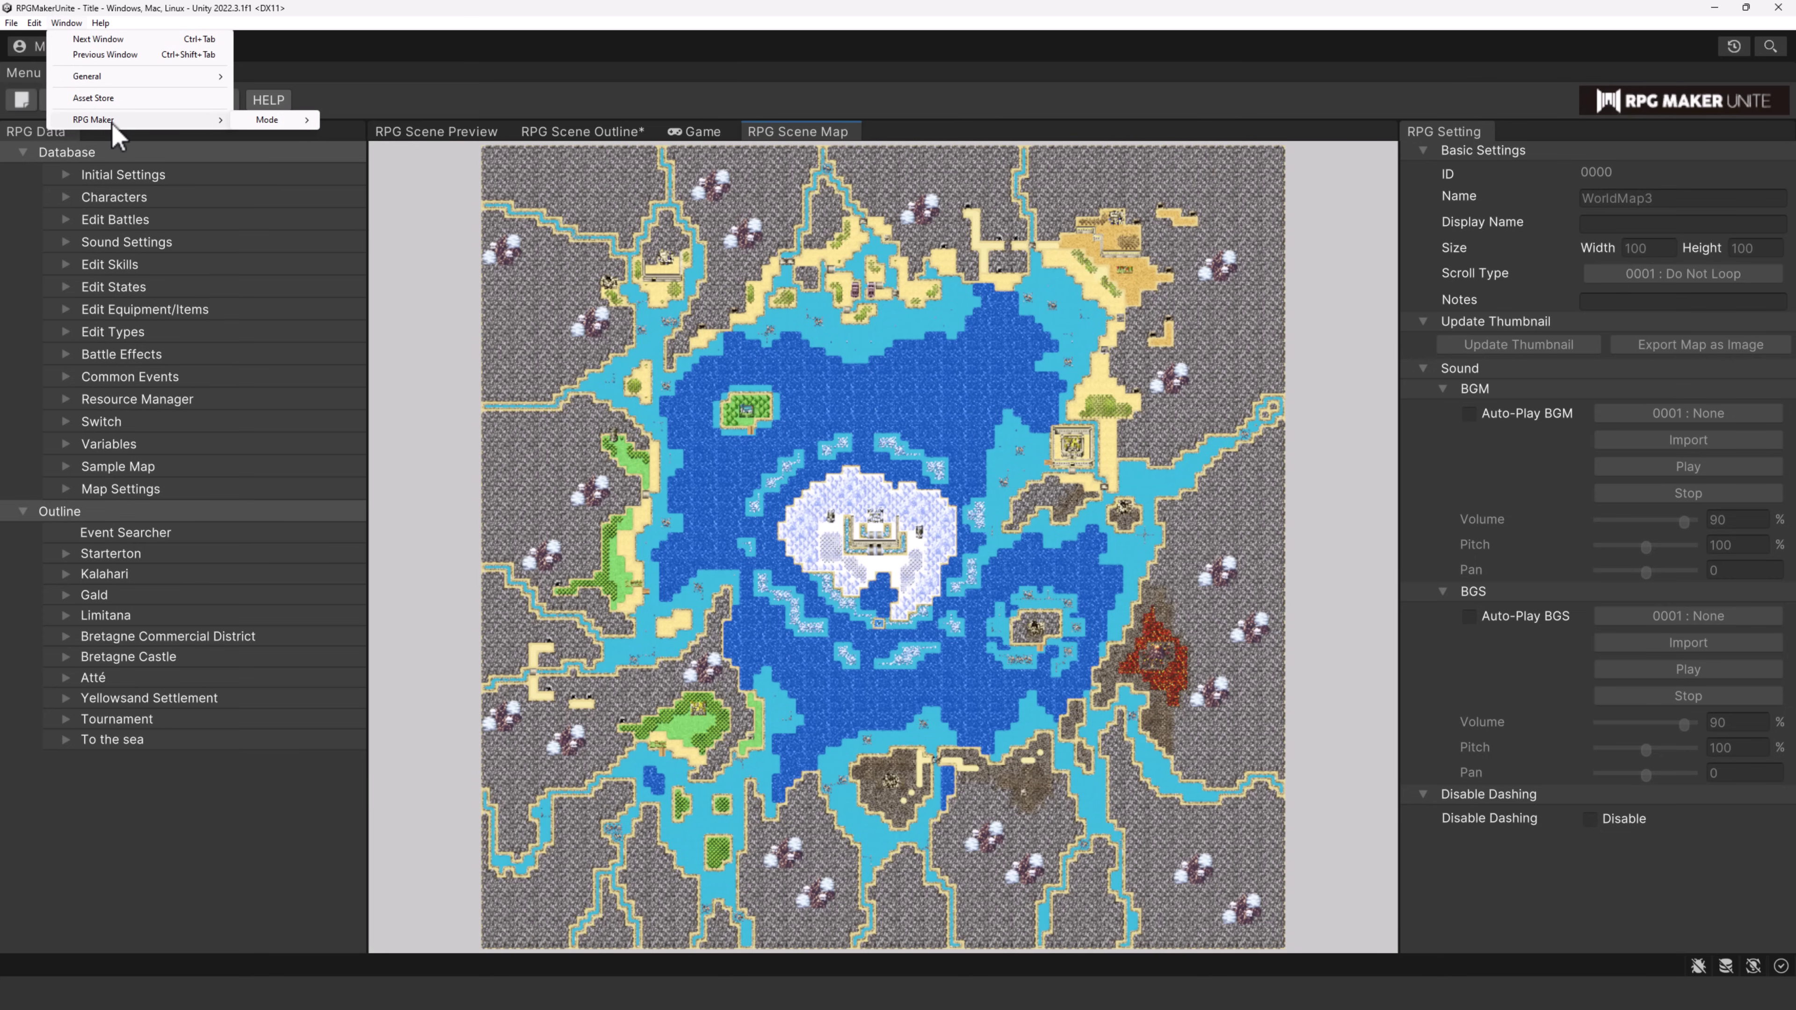
mouse_move(228, 120)
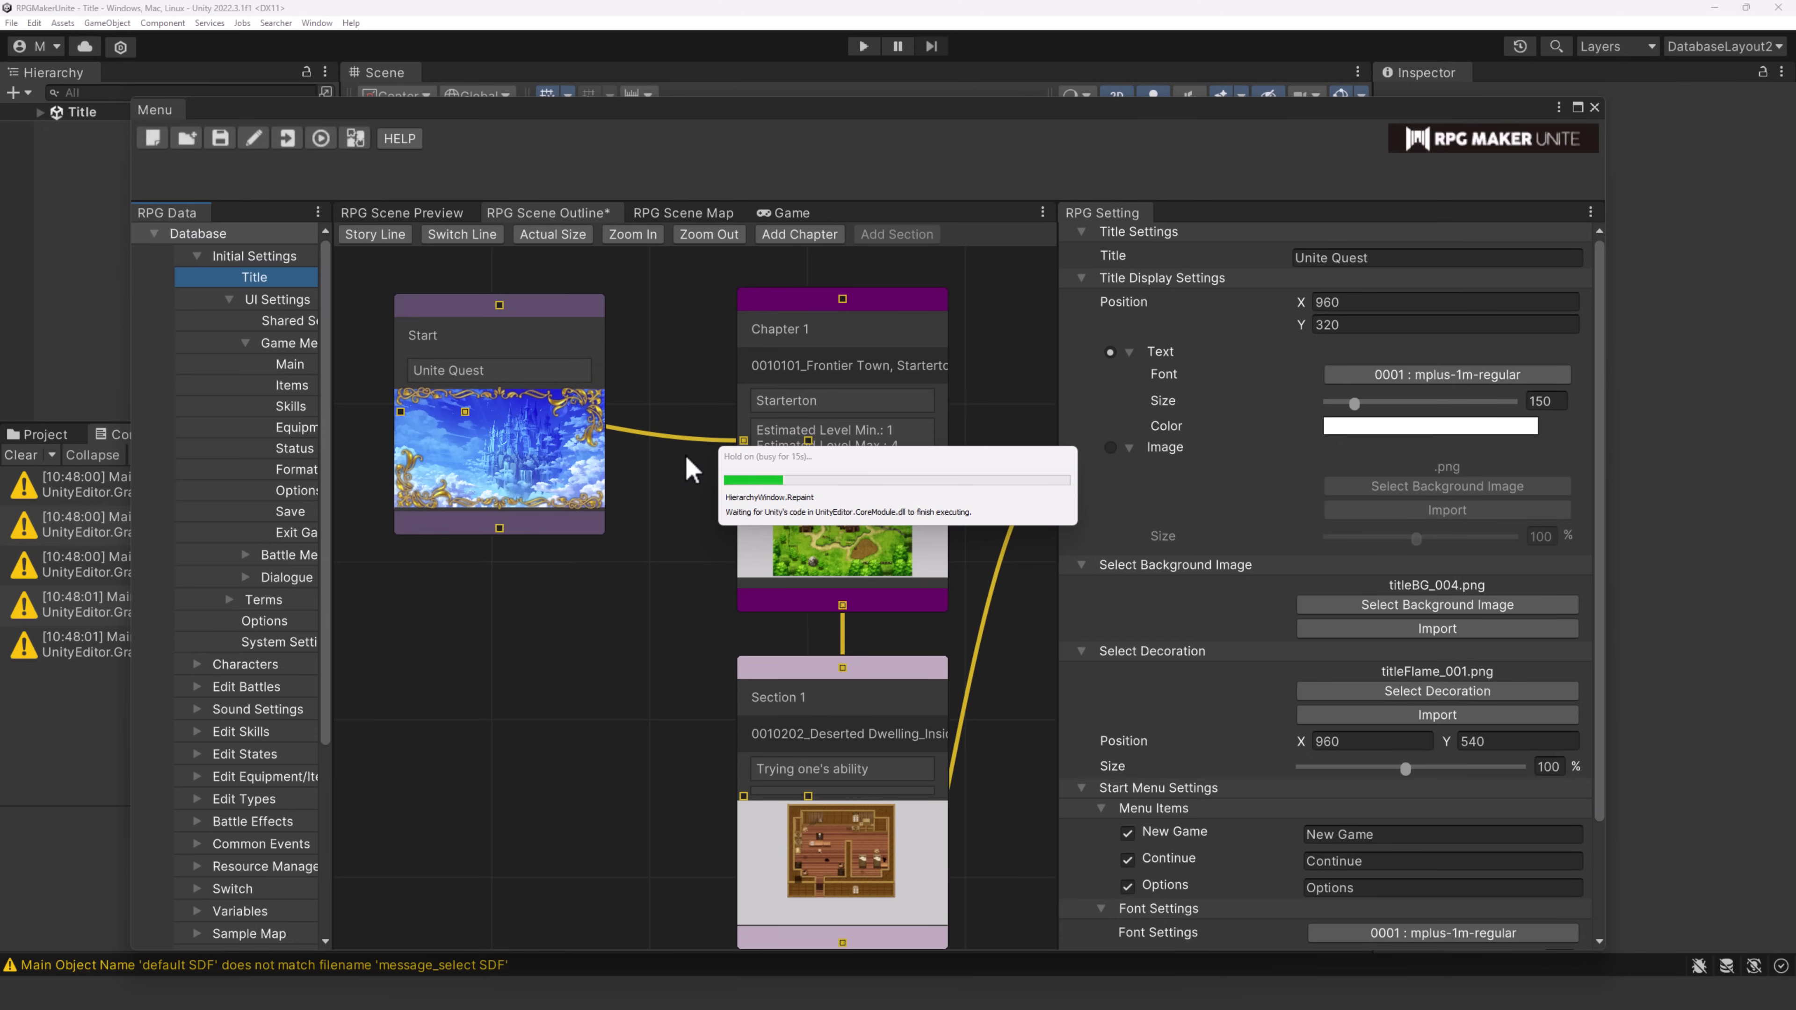
- Show the title screen in RPG Scene Preview, dock Menu beside RPG Data, and move RPG Data
left_click(402, 213)
left_click_drag(173, 111, 431, 209)
left_click_drag(25, 223, 479, 280)
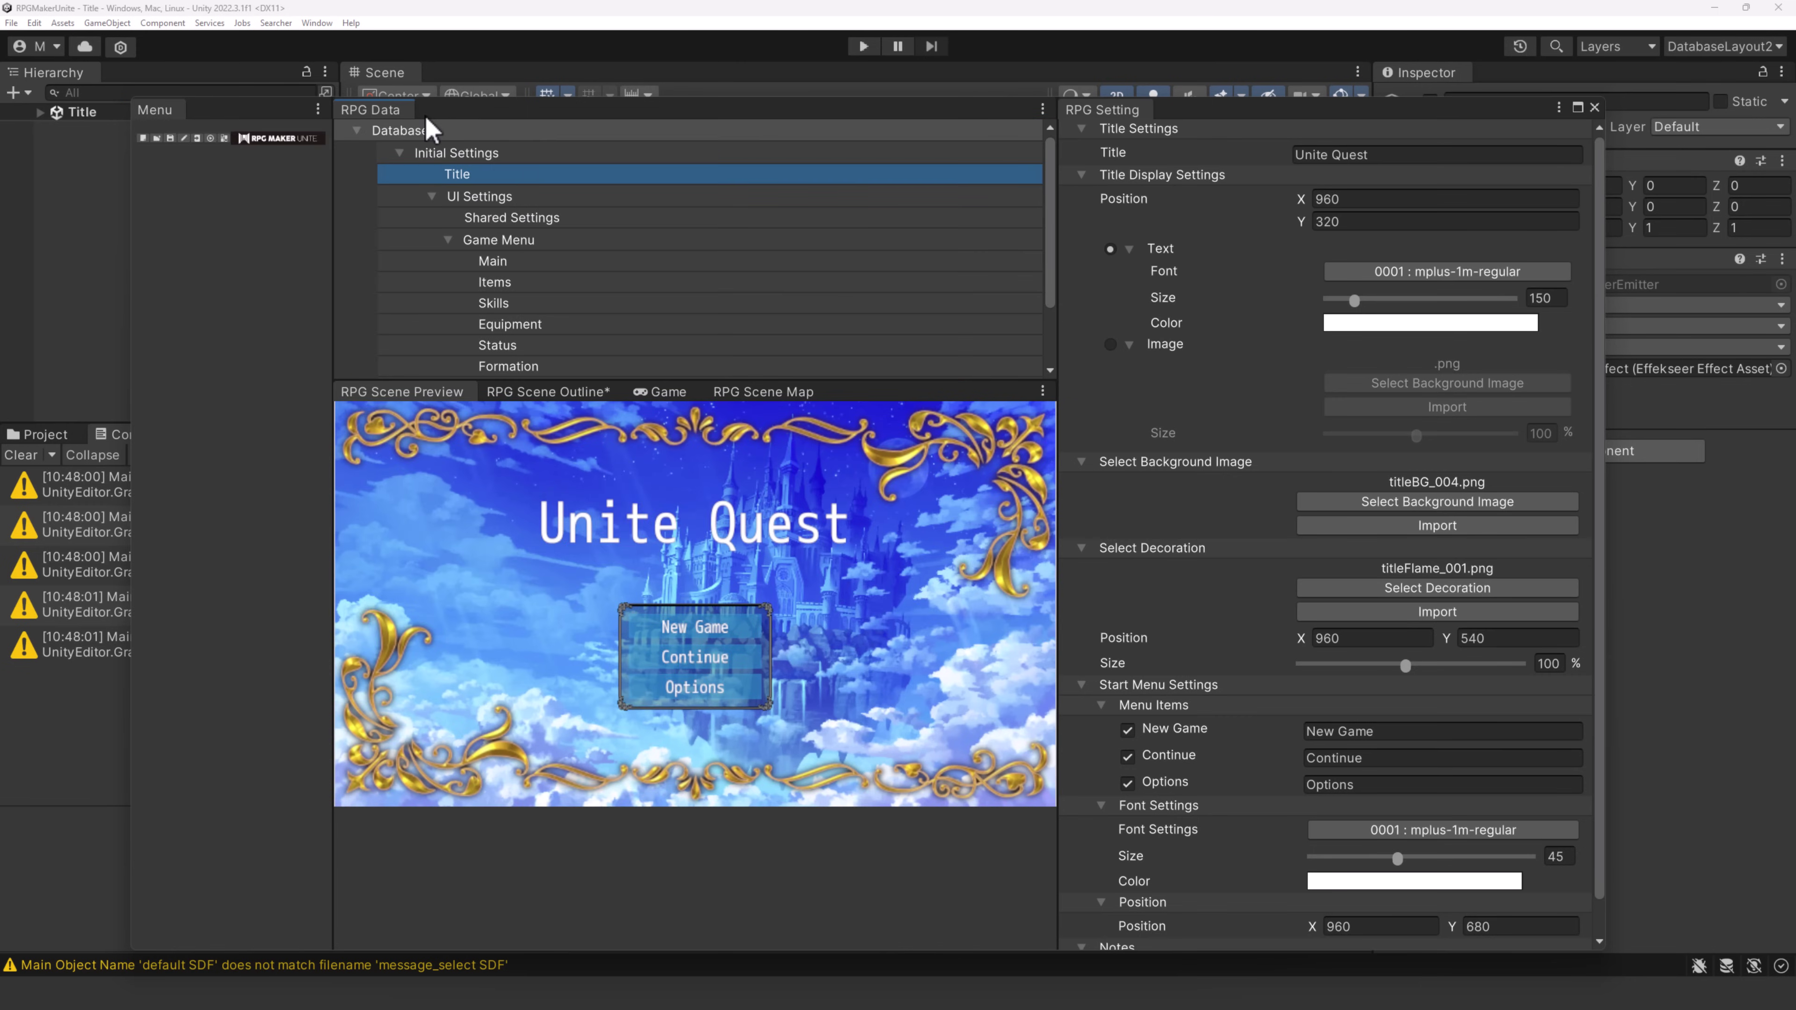
left_click_drag(367, 110, 421, 106)
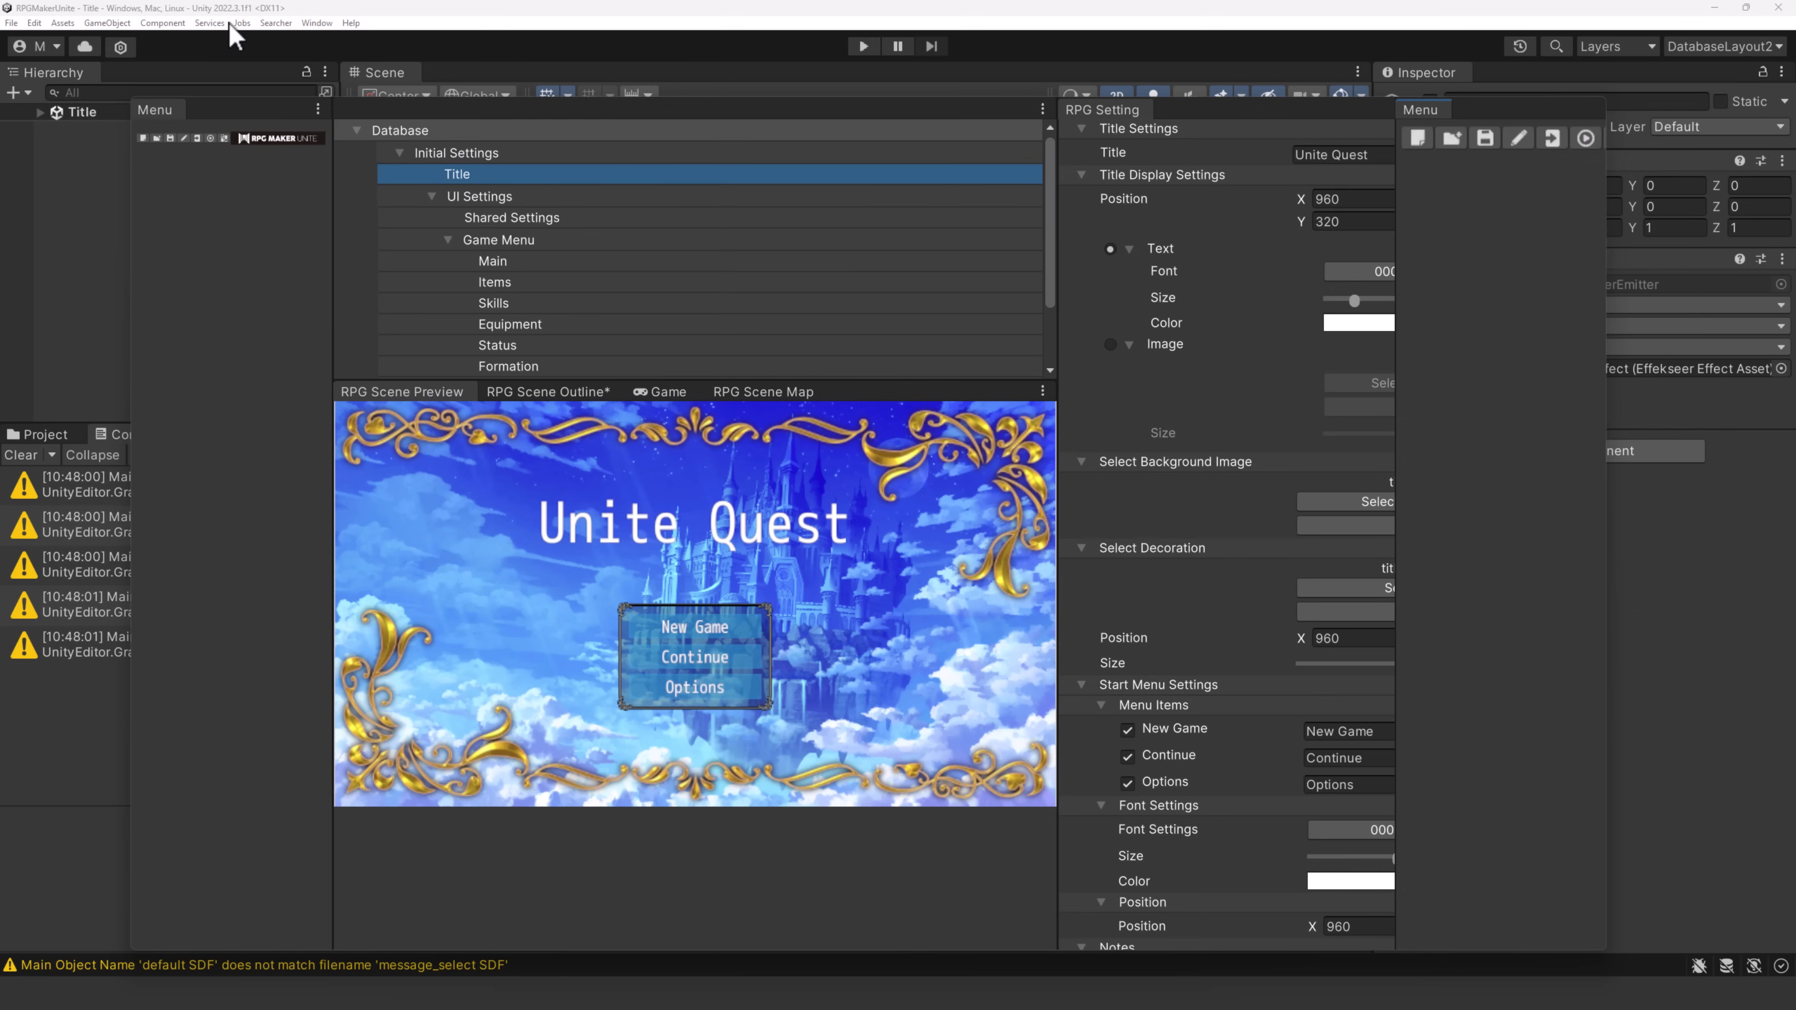
- Dock the Menu panel next to the Hierarchy and float the RPG Scene Preview separately
left_click(316, 23)
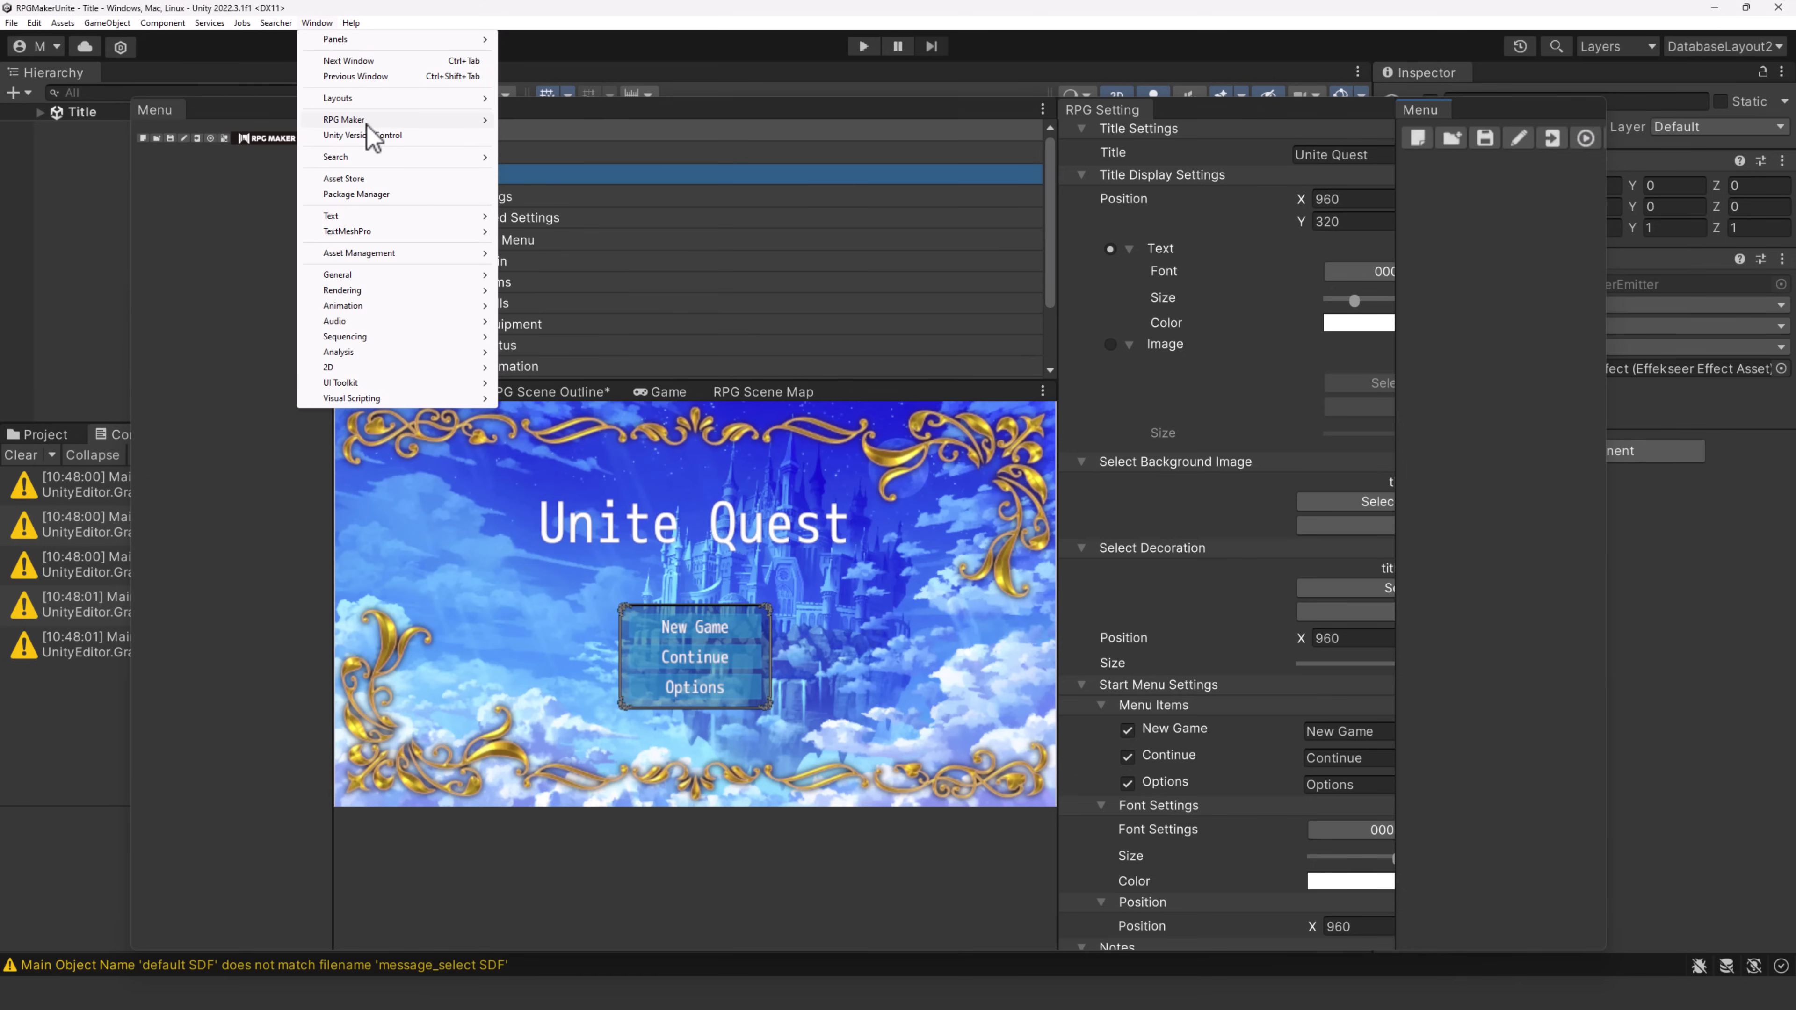
mouse_move(388, 141)
left_click(57, 923)
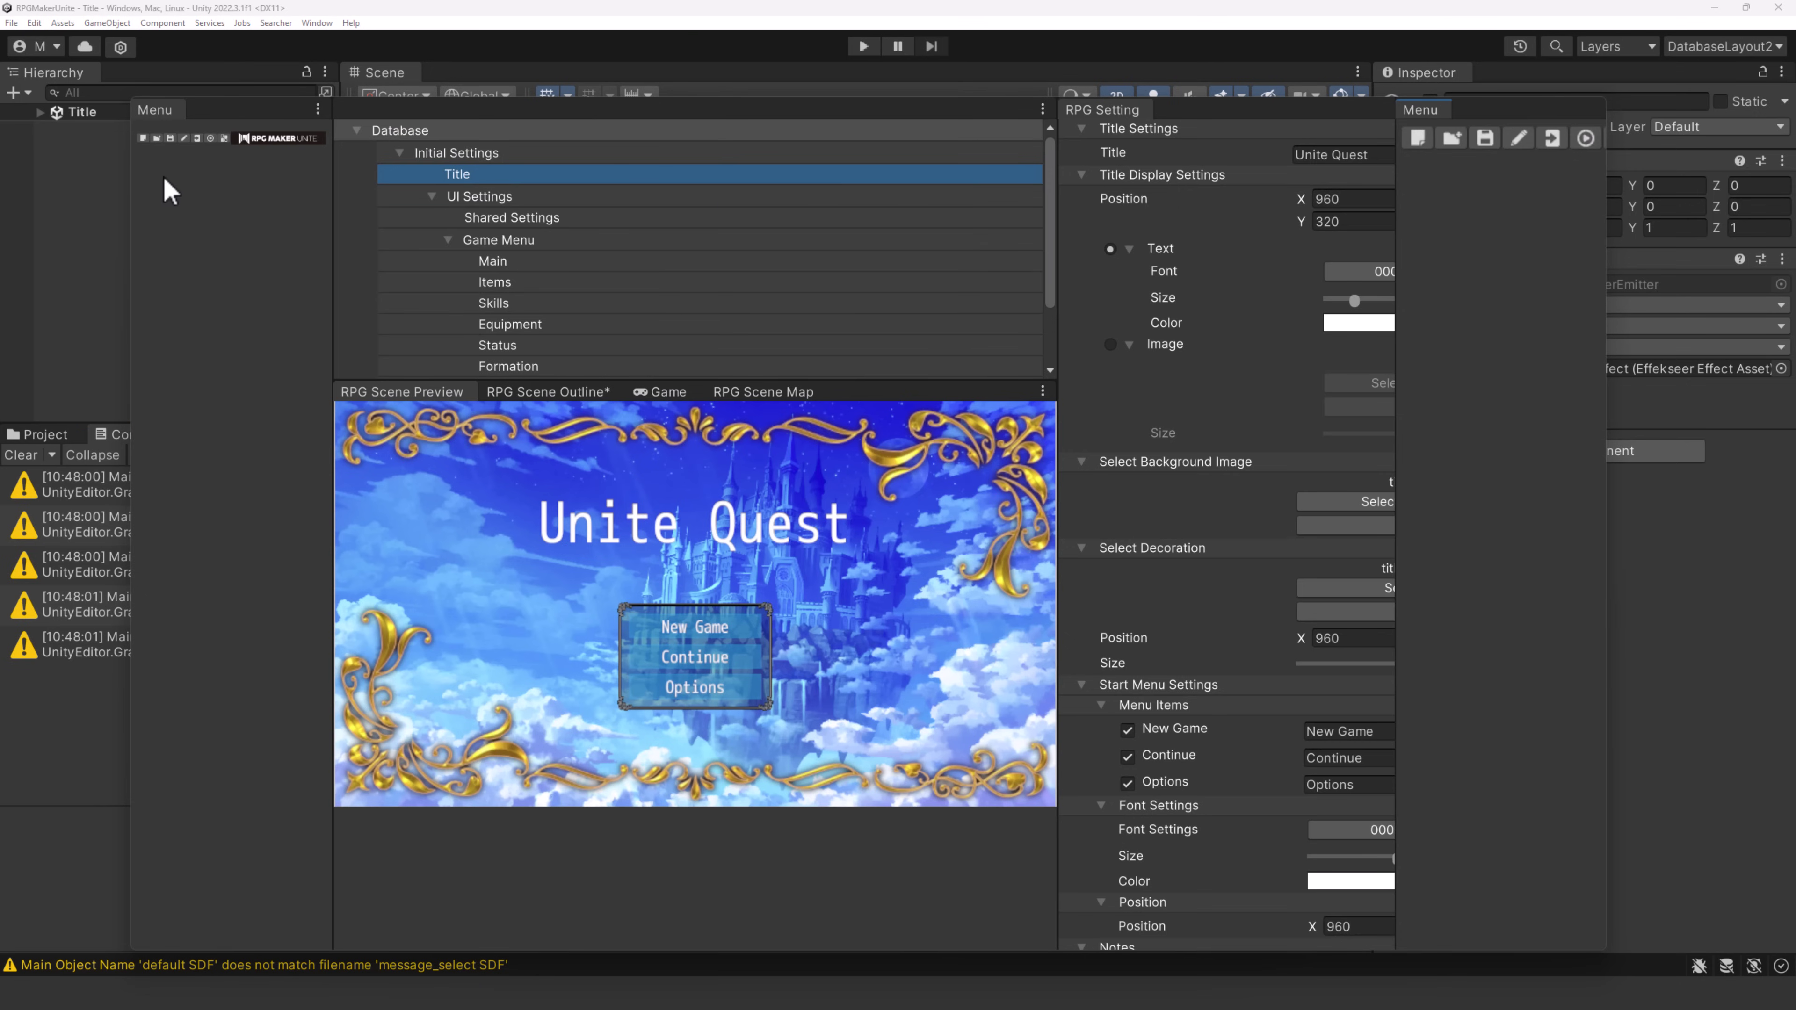
left_click_drag(1437, 106, 504, 259)
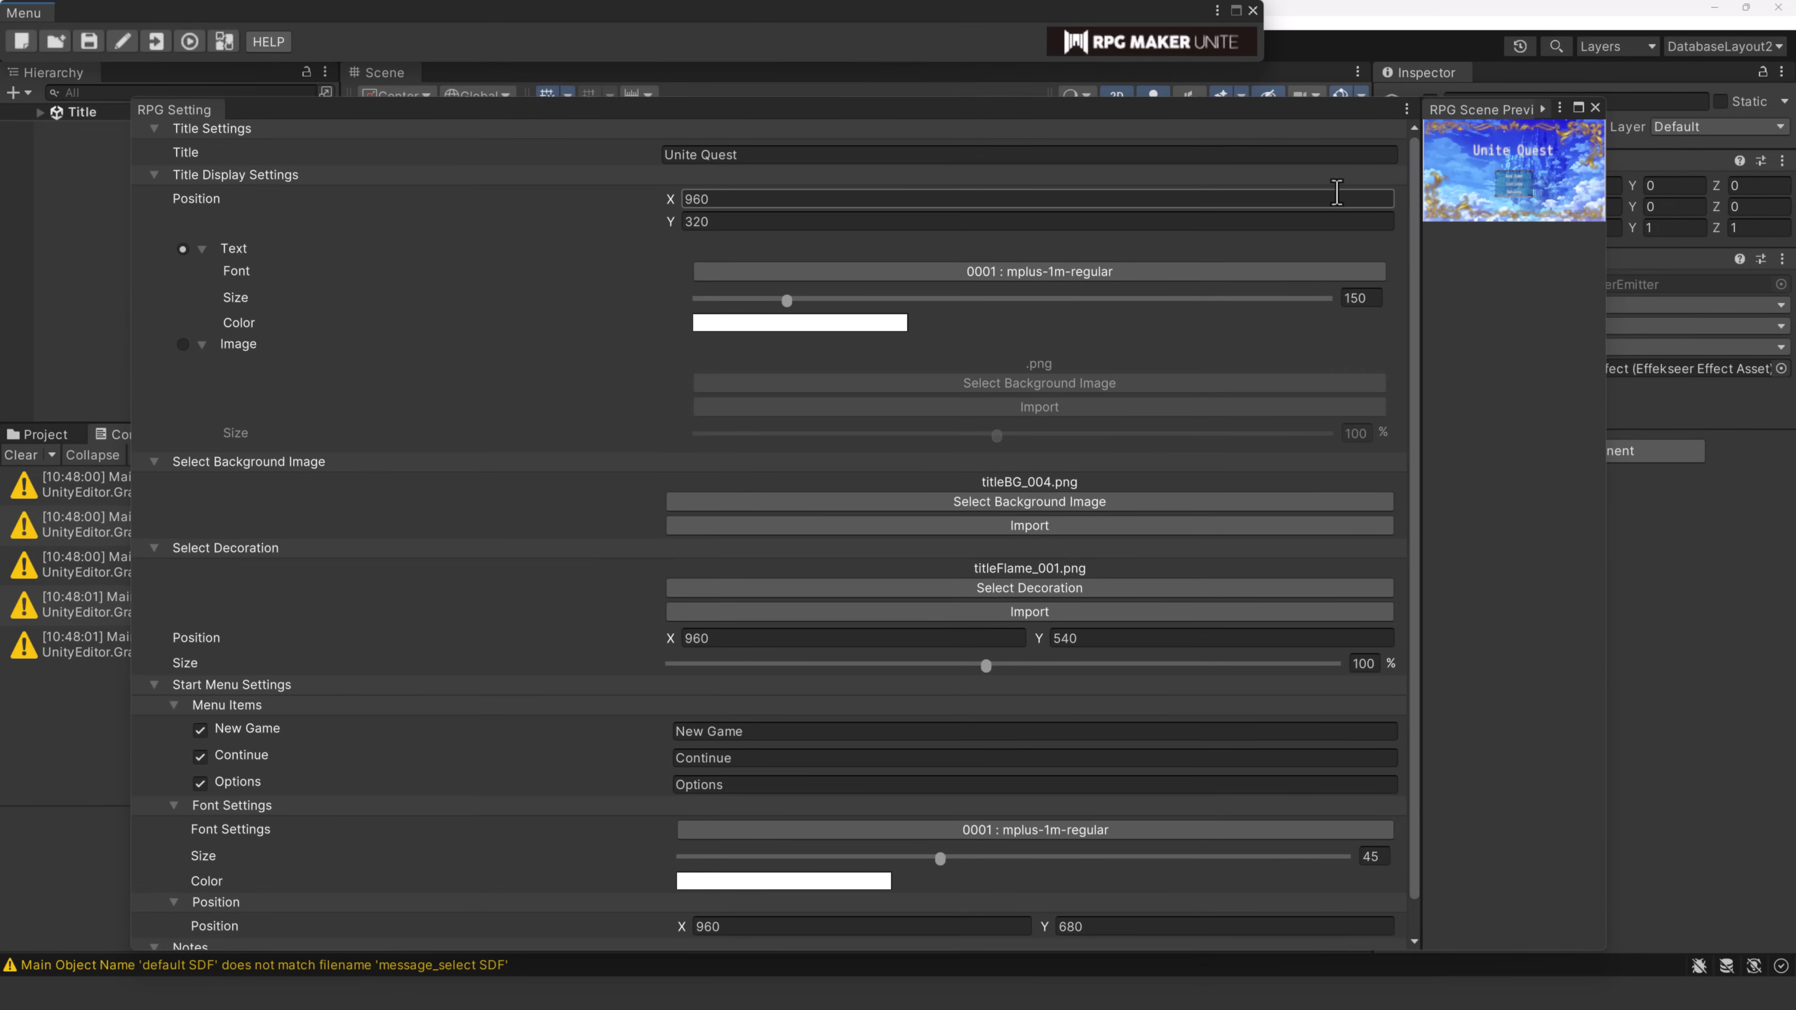
left_click_drag(1181, 20, 1344, 56)
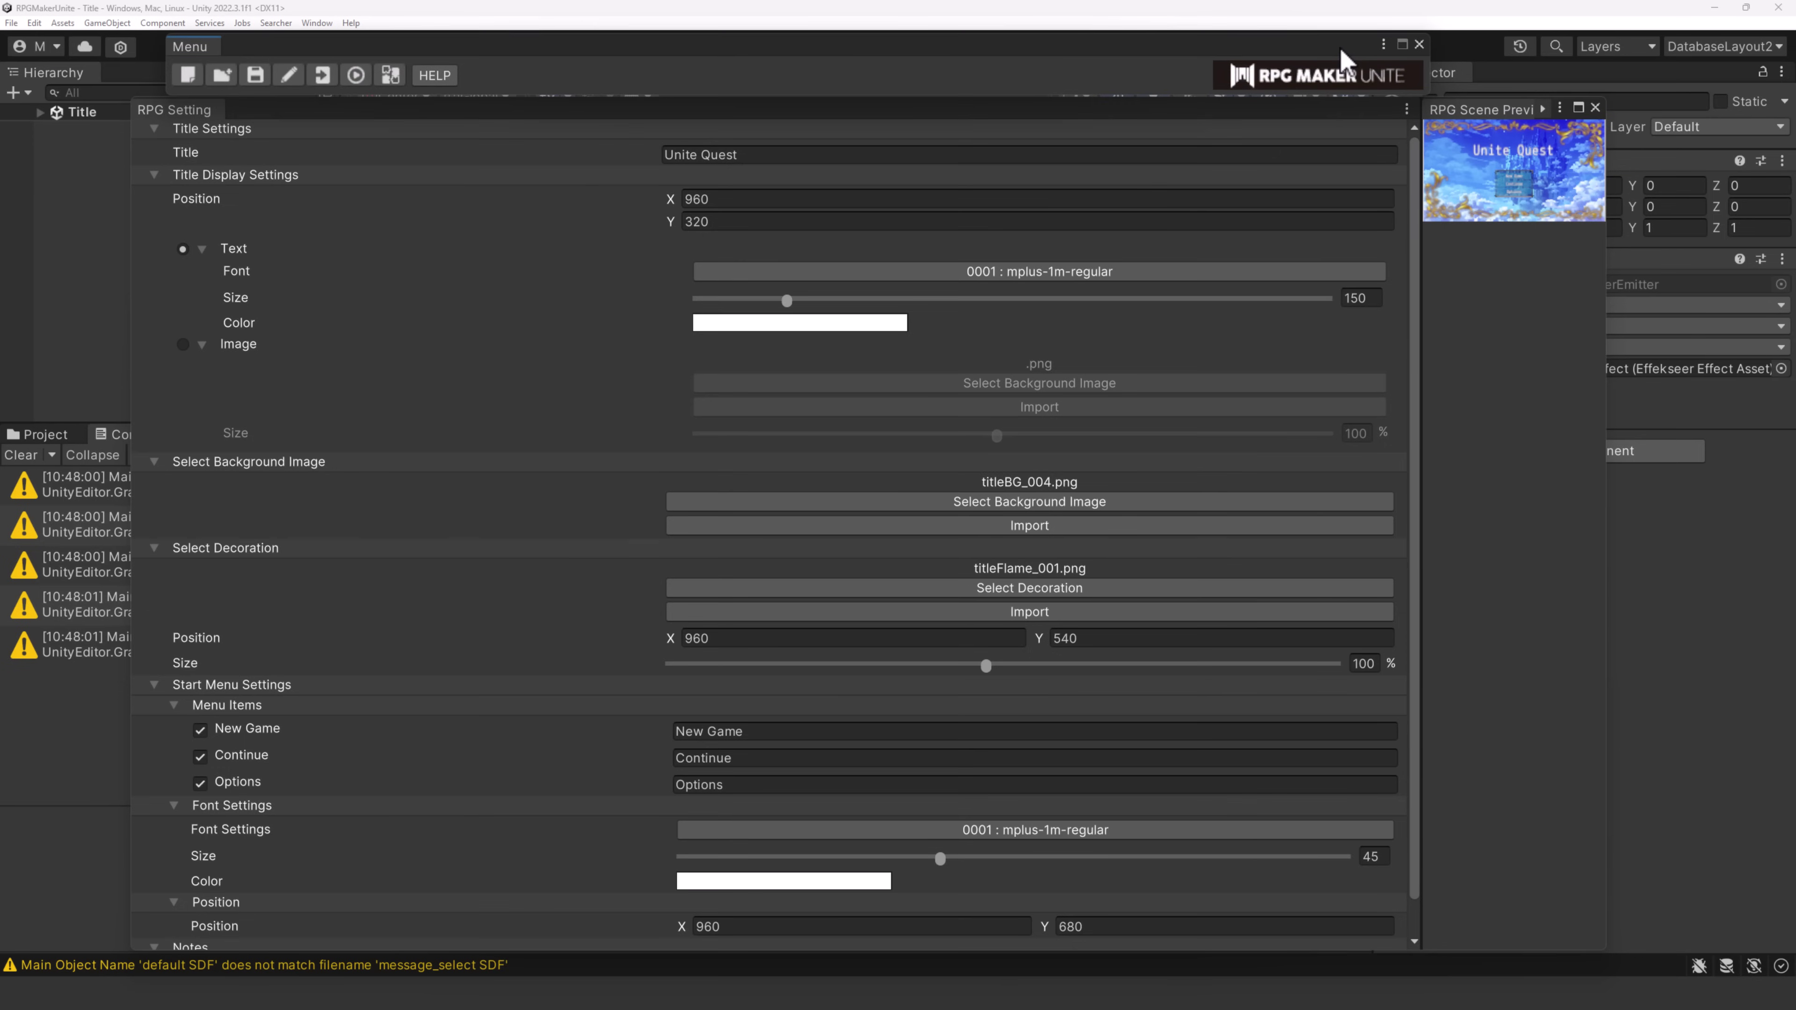
left_click_drag(187, 51, 283, 291)
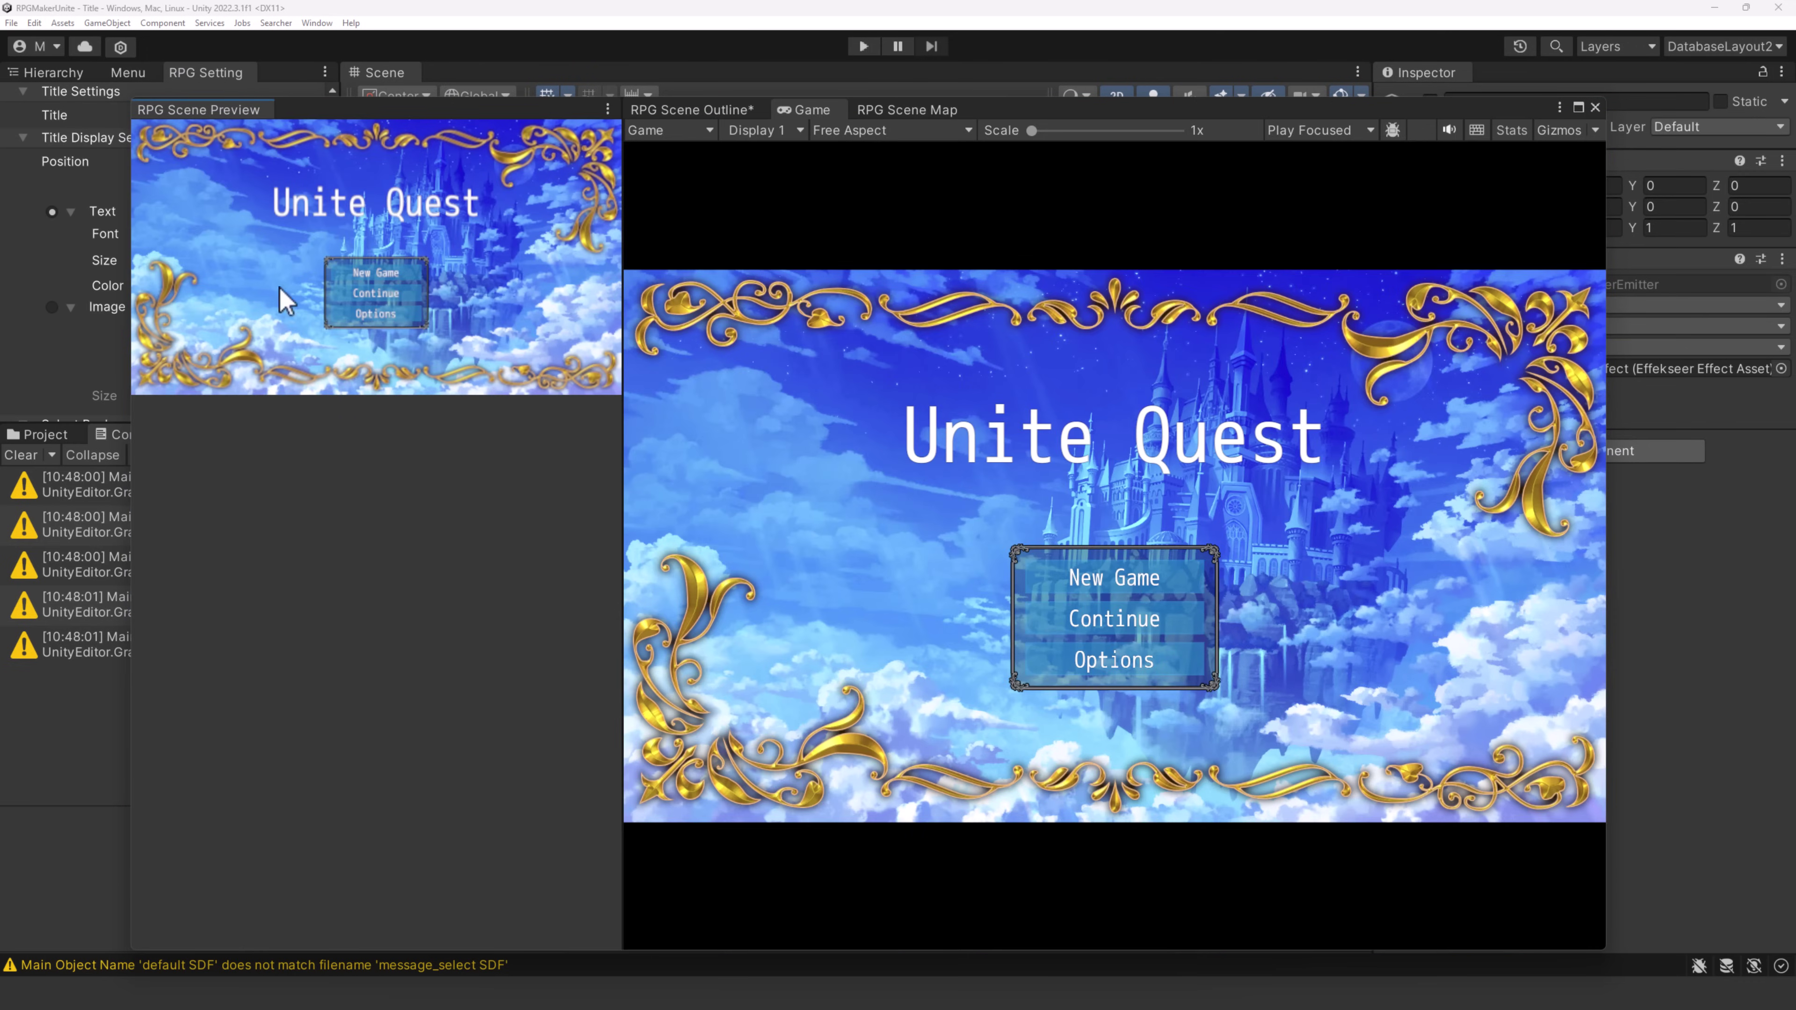
left_click_drag(203, 112, 474, 90)
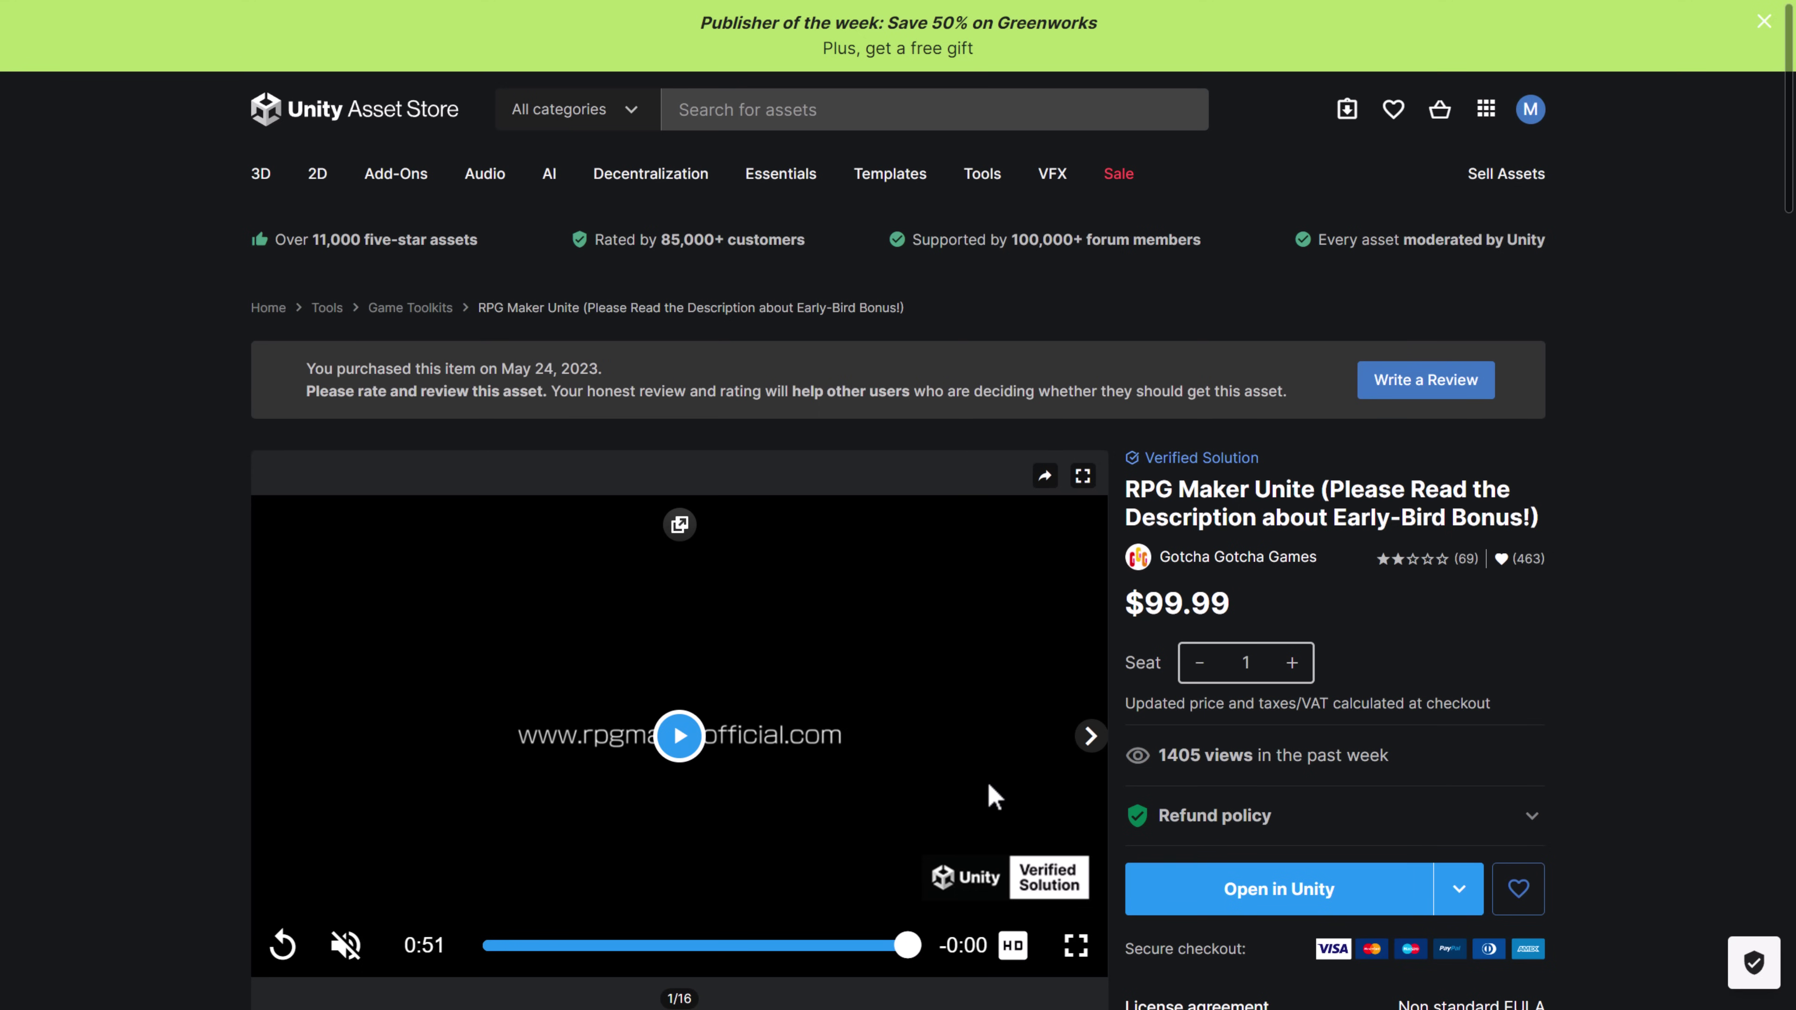
- Read down the RPG Maker Unite store page through Technical details, then return to Unity
scroll(1617, 656, "down", 4)
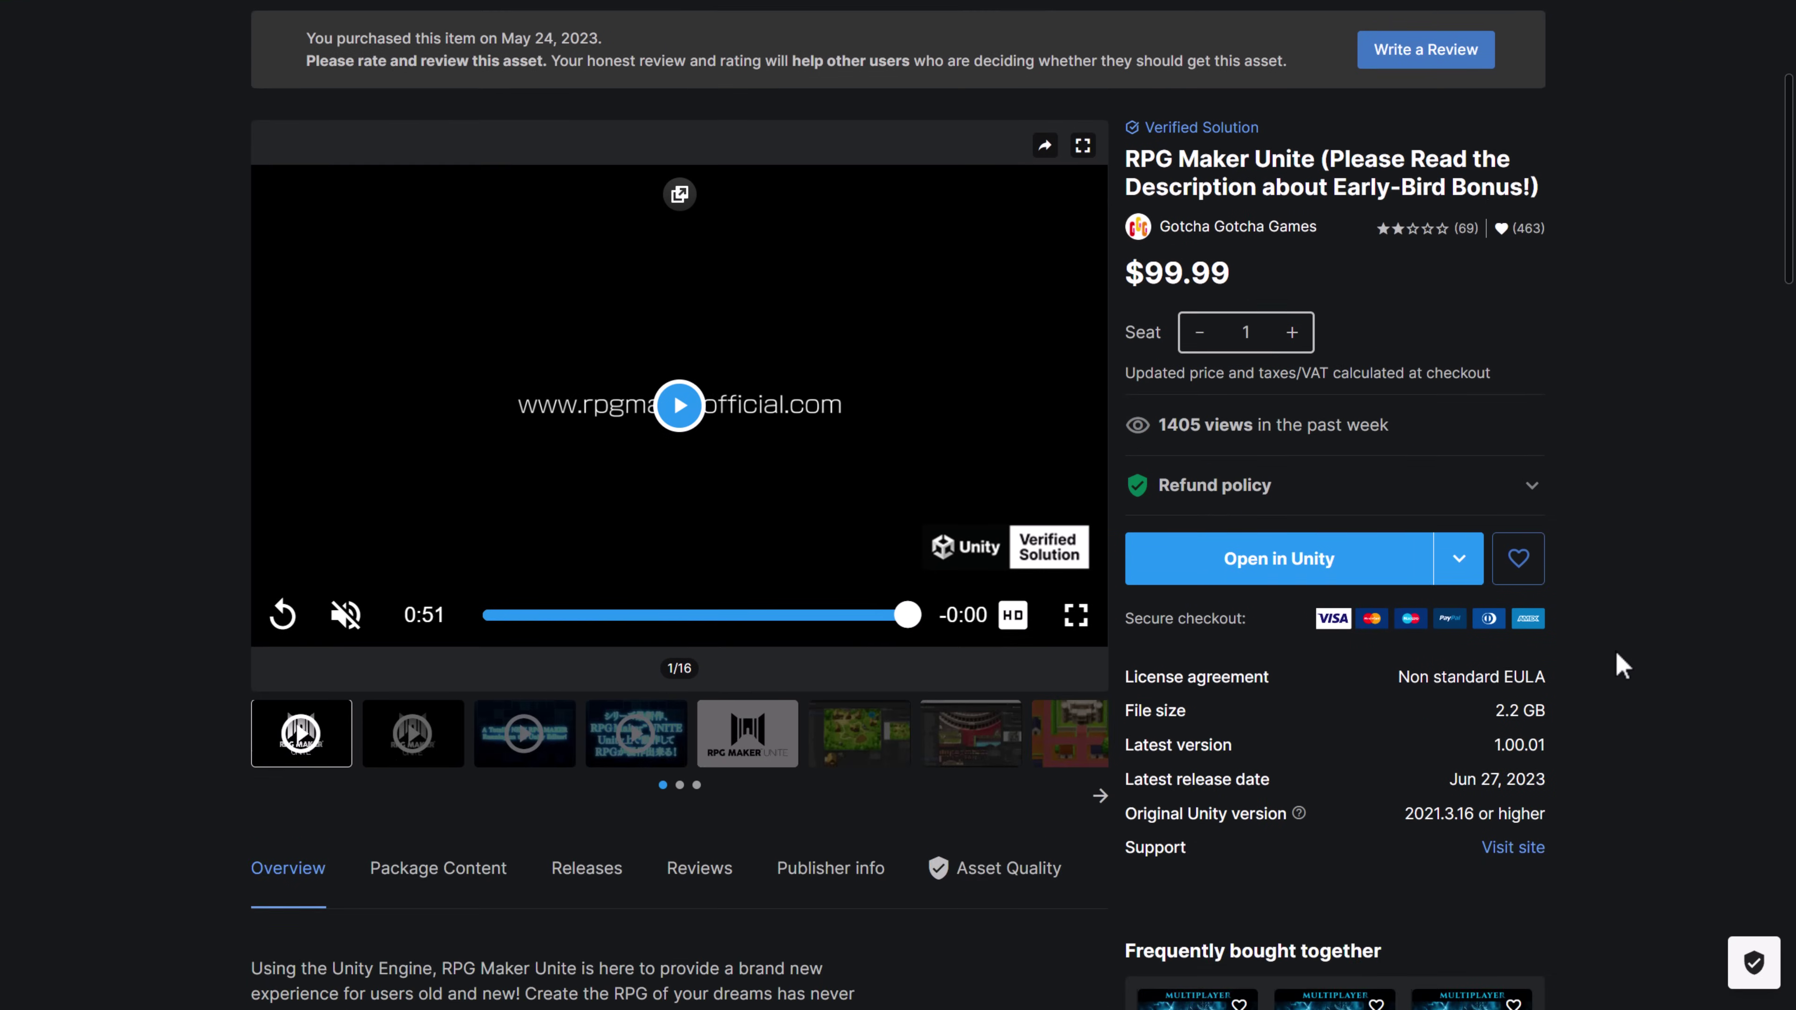
scroll(1616, 653, "down", 10)
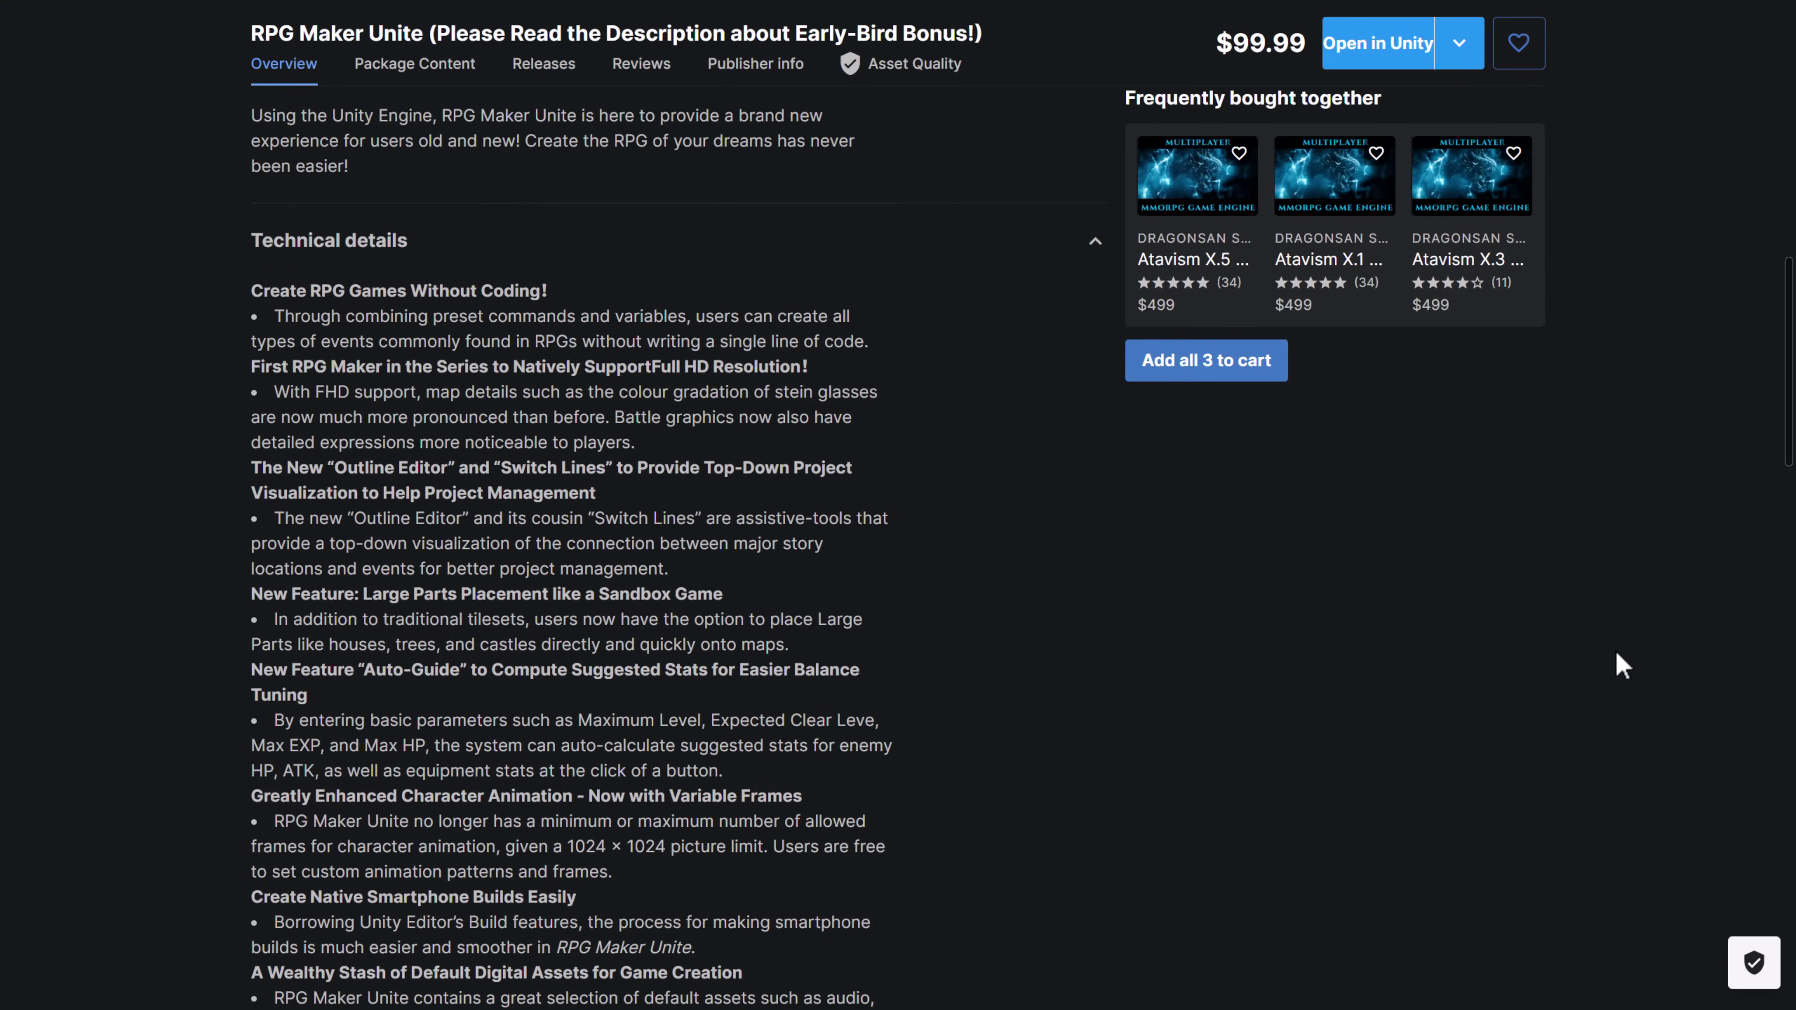
scroll(1616, 650, "down", 1)
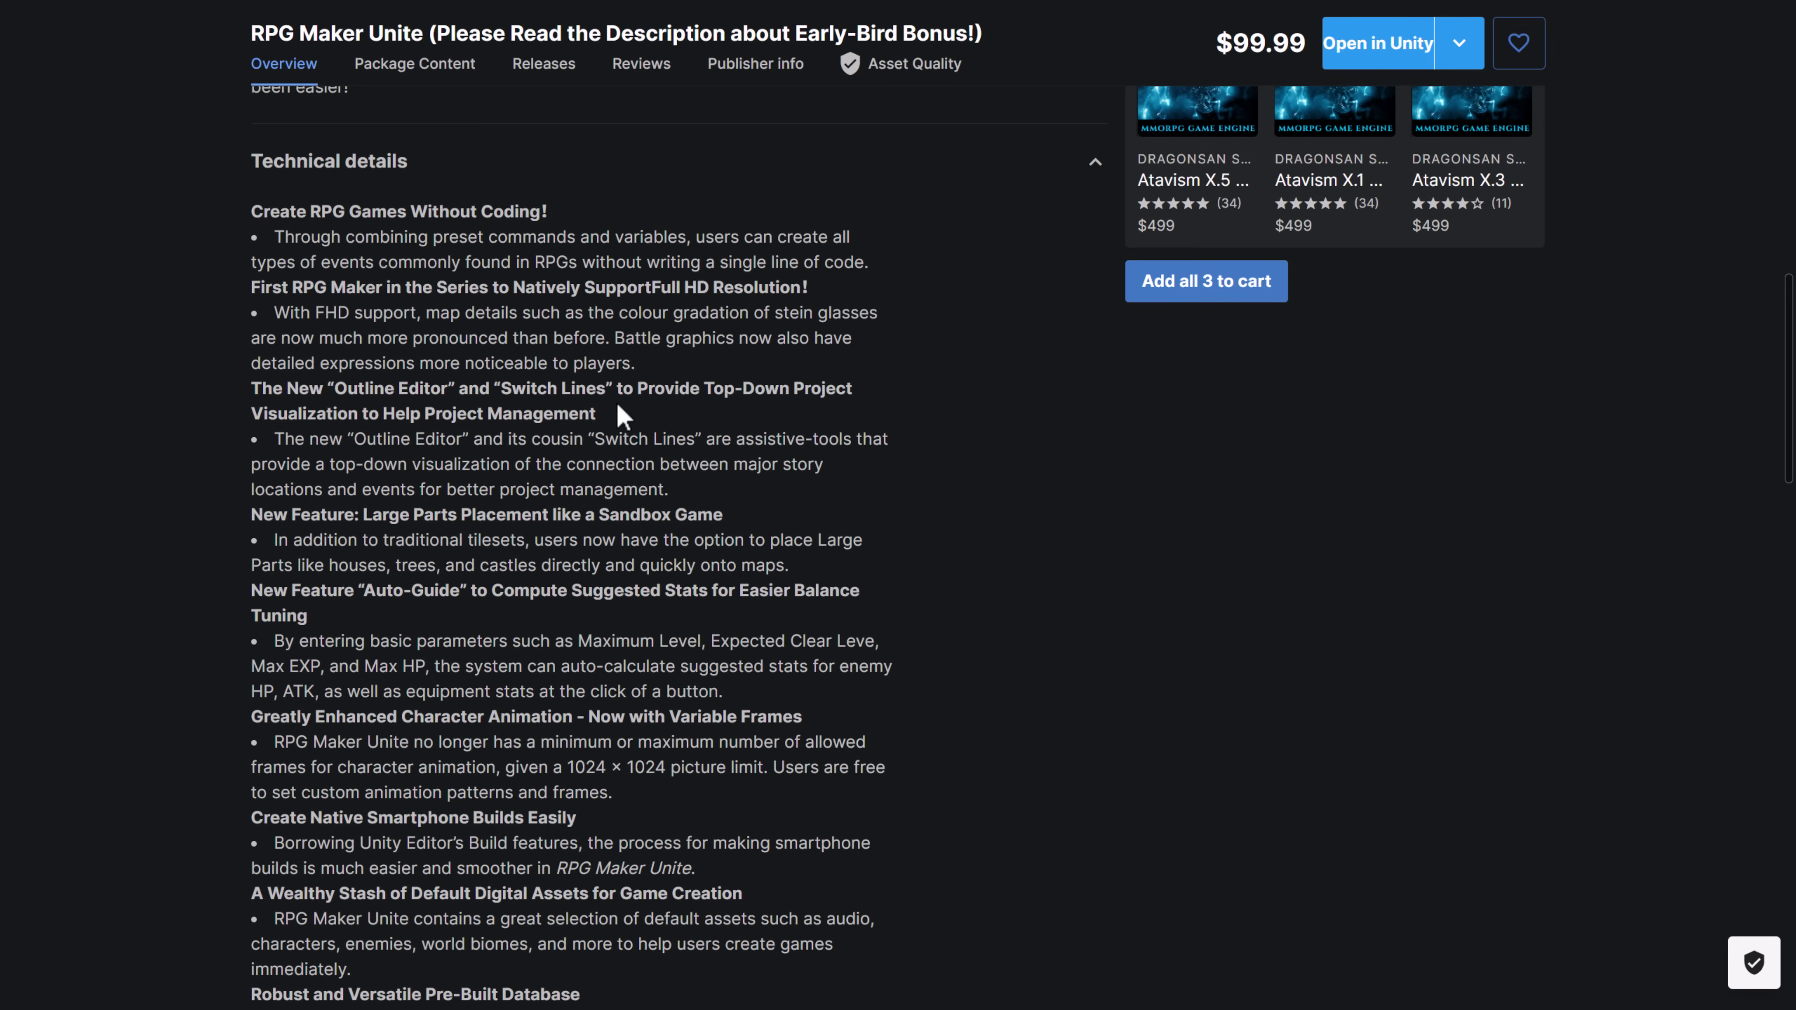
scroll(622, 415, "down", 1)
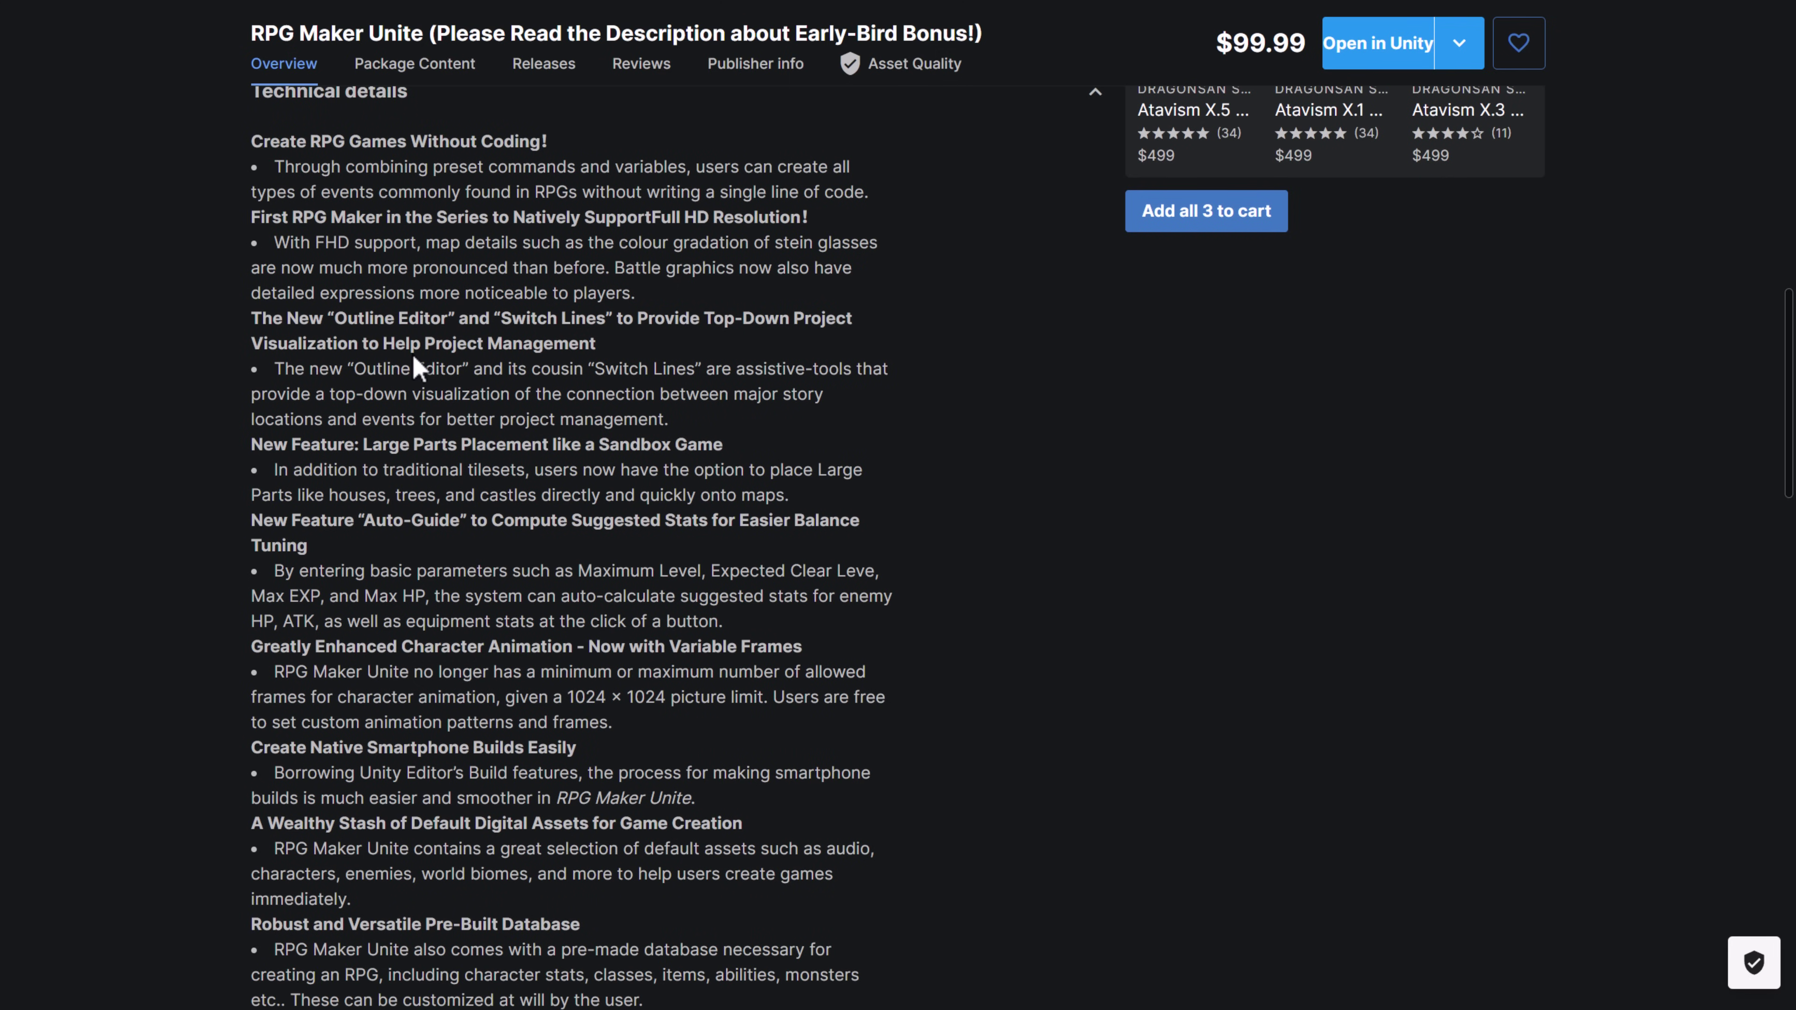
scroll(418, 368, "down", 6)
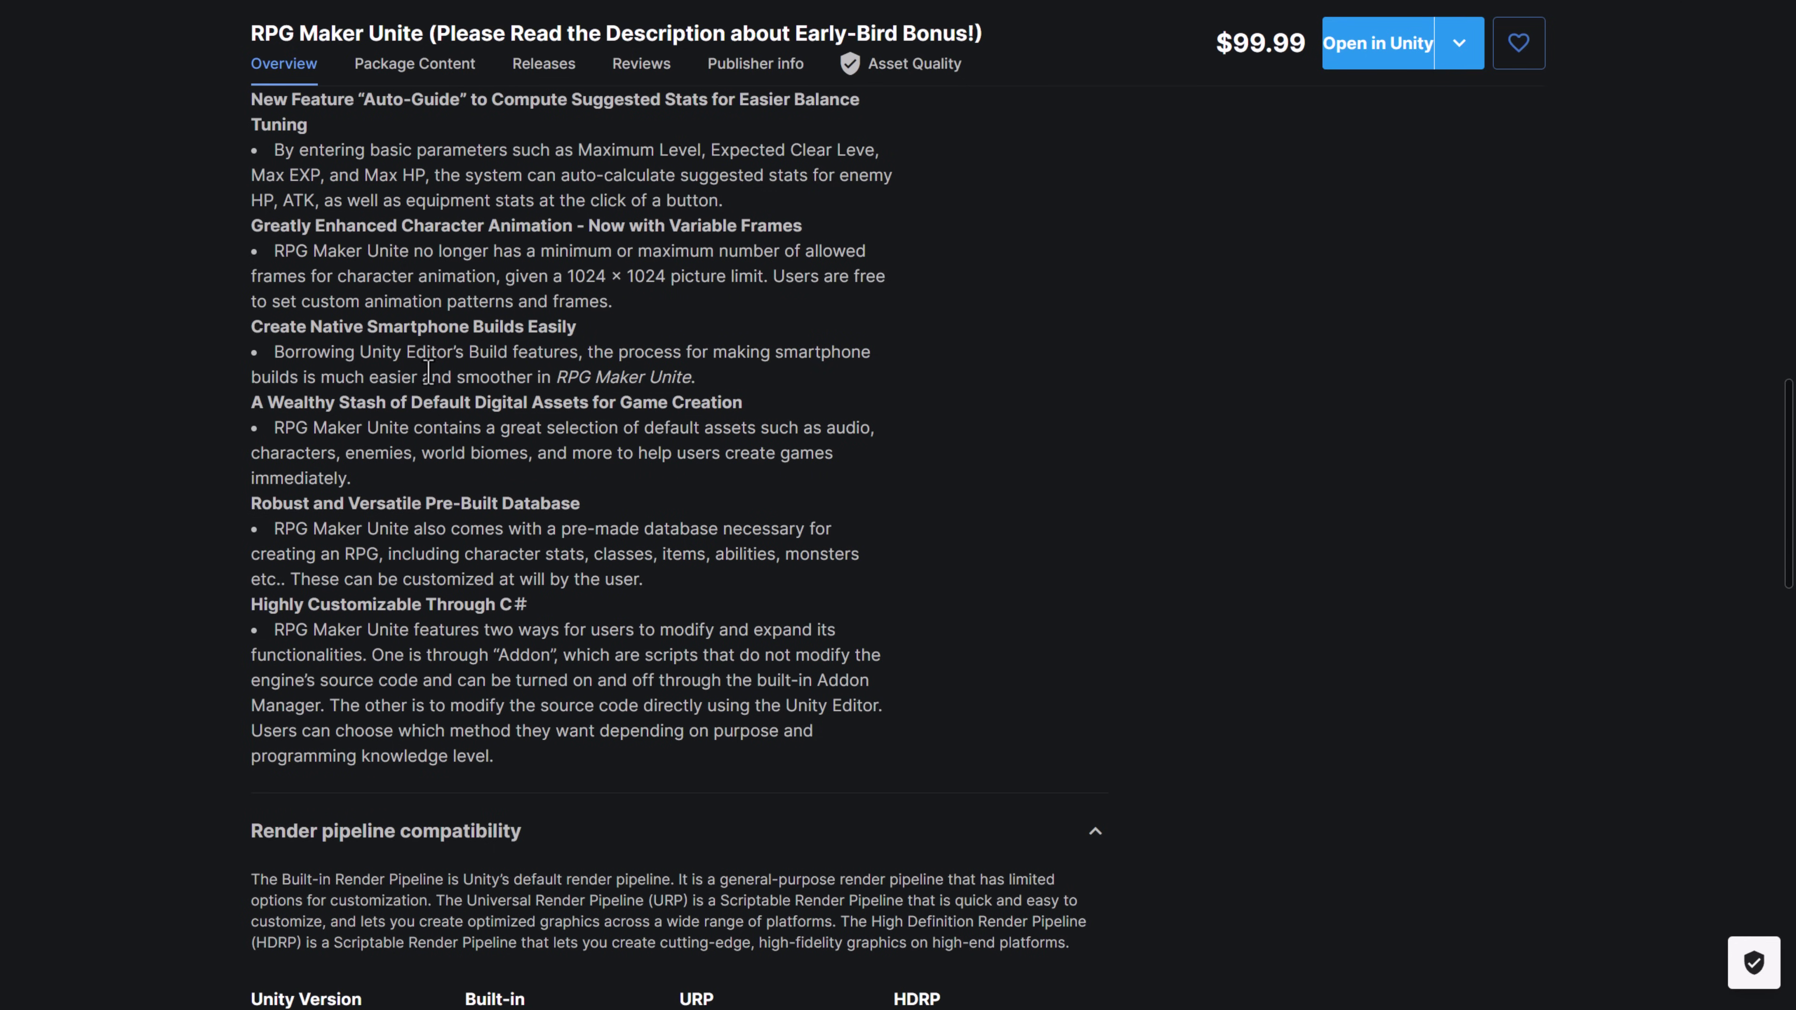
scroll(430, 373, "down", 2)
left_click_drag(277, 467, 851, 630)
left_click(858, 625)
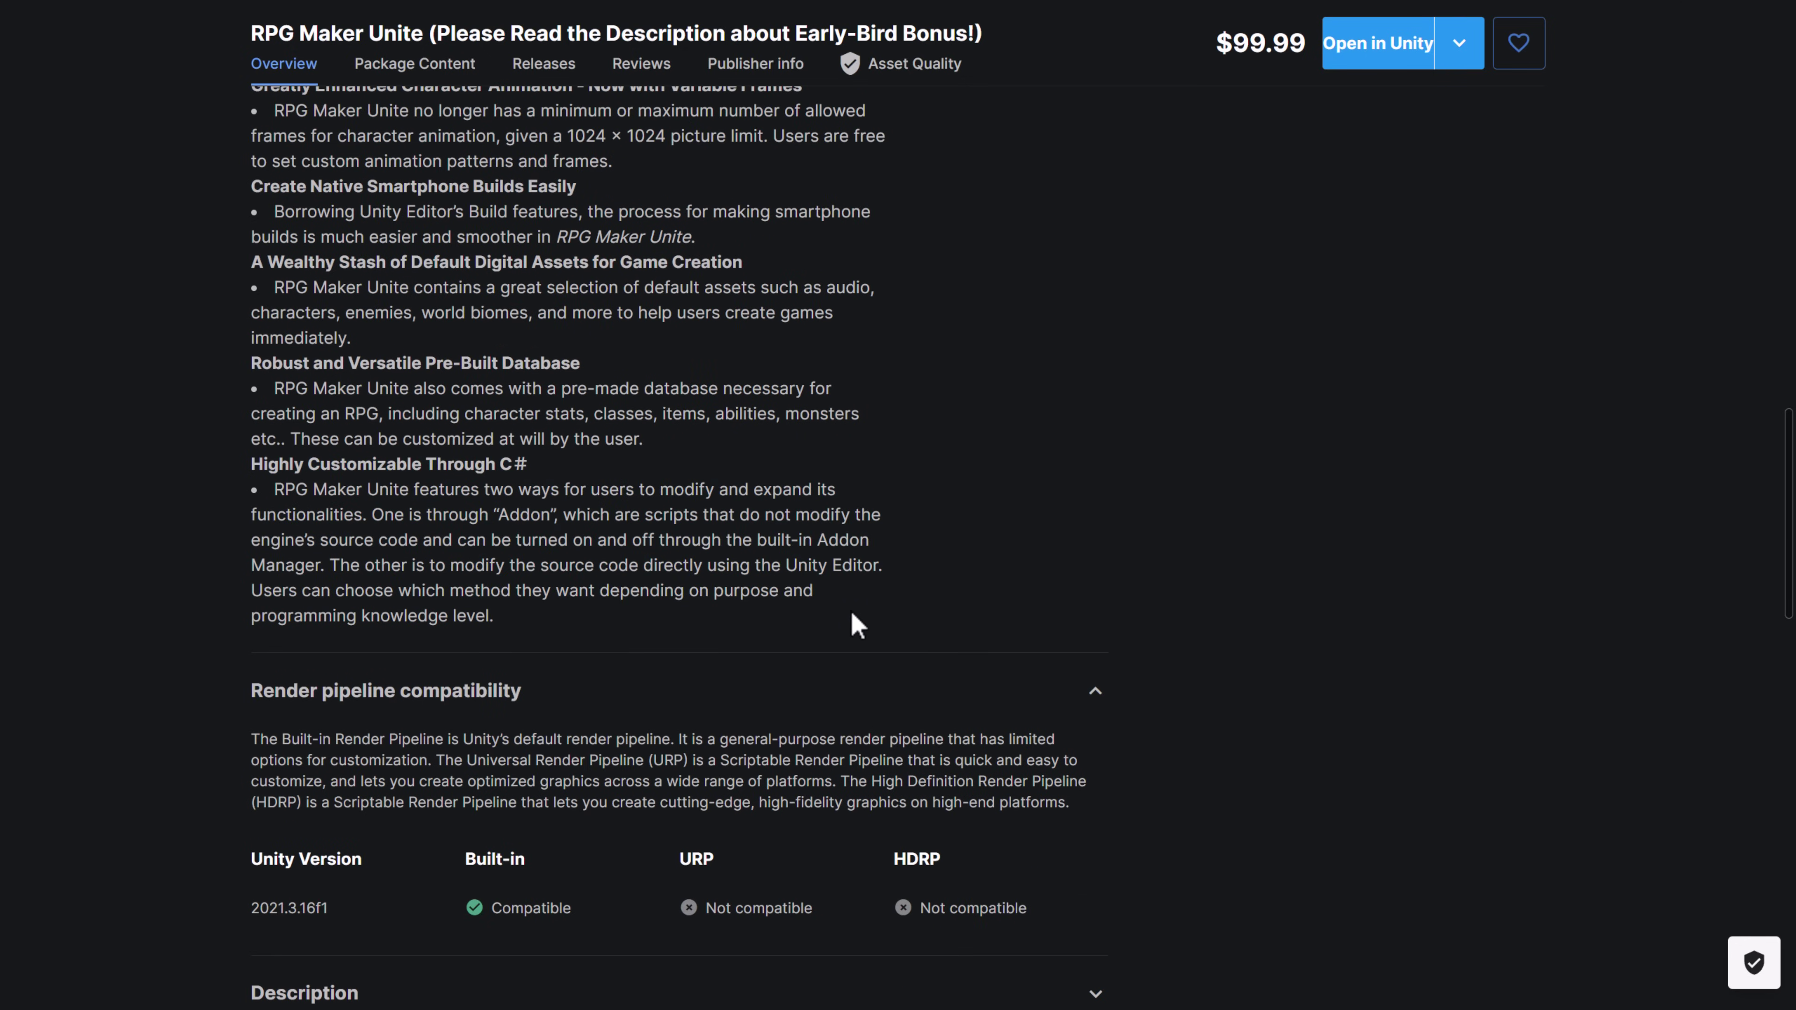
scroll(851, 613, "up", 5)
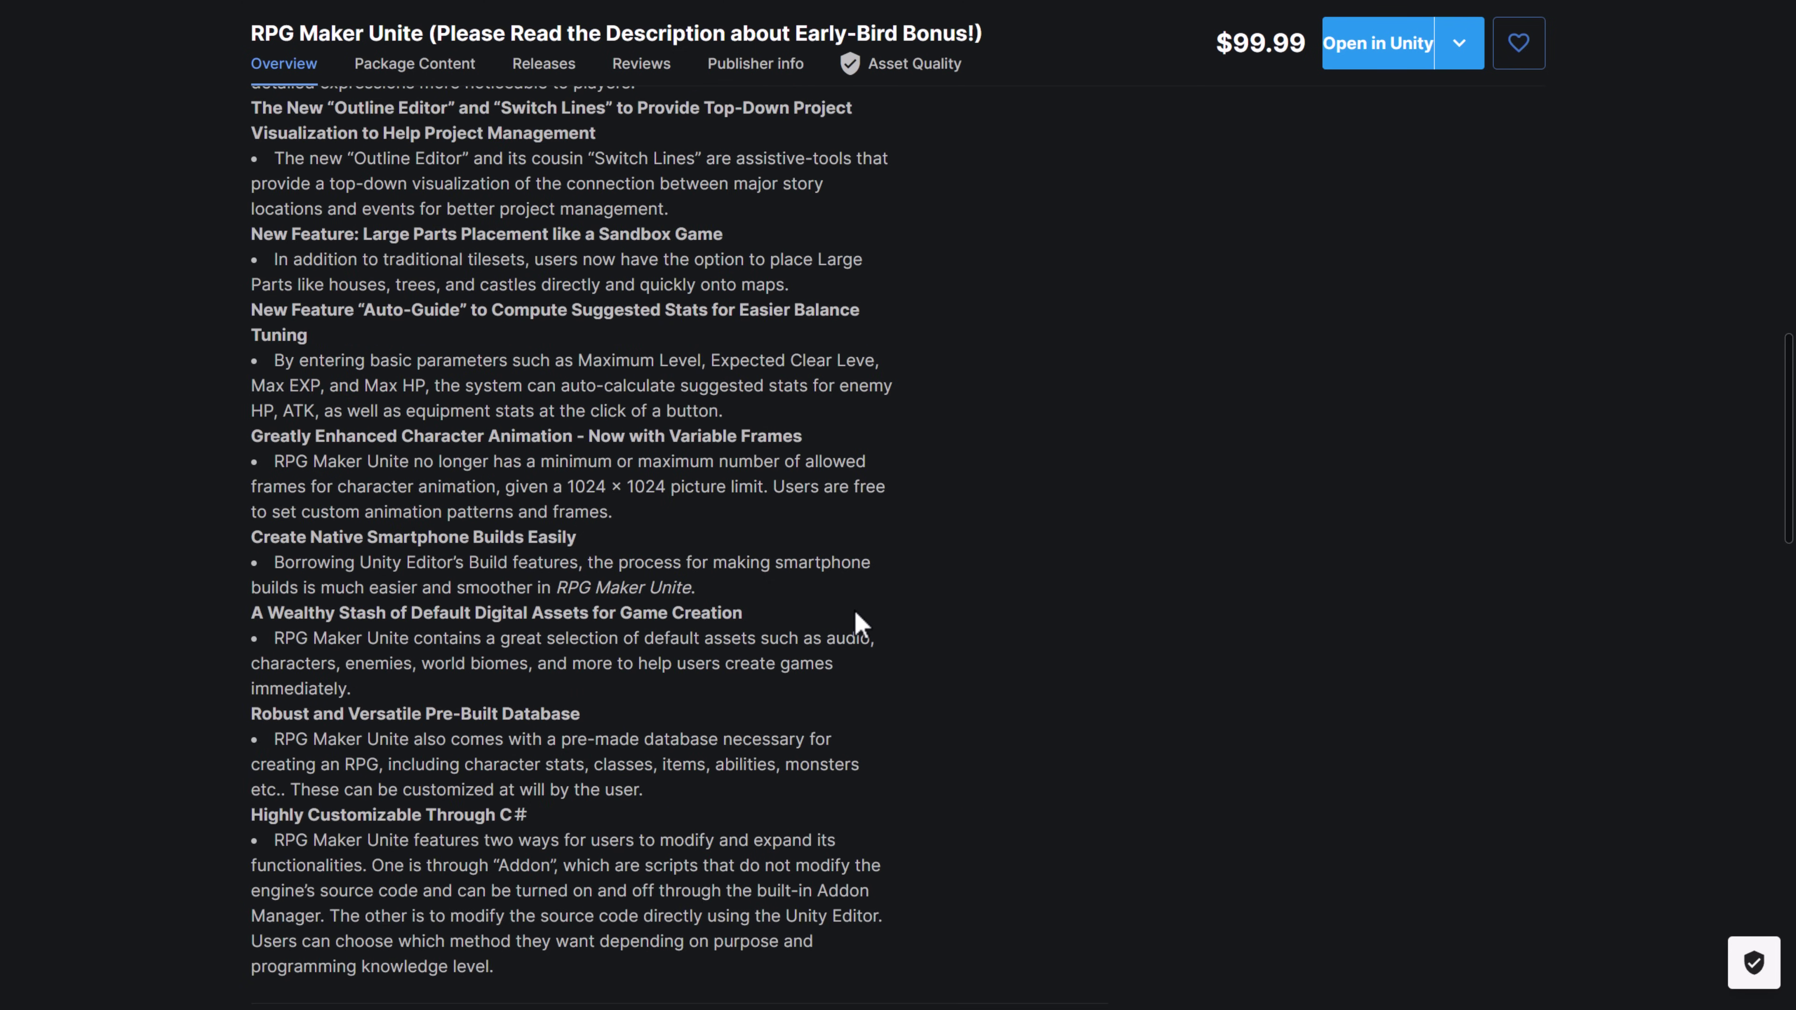
key("alt+Tab")
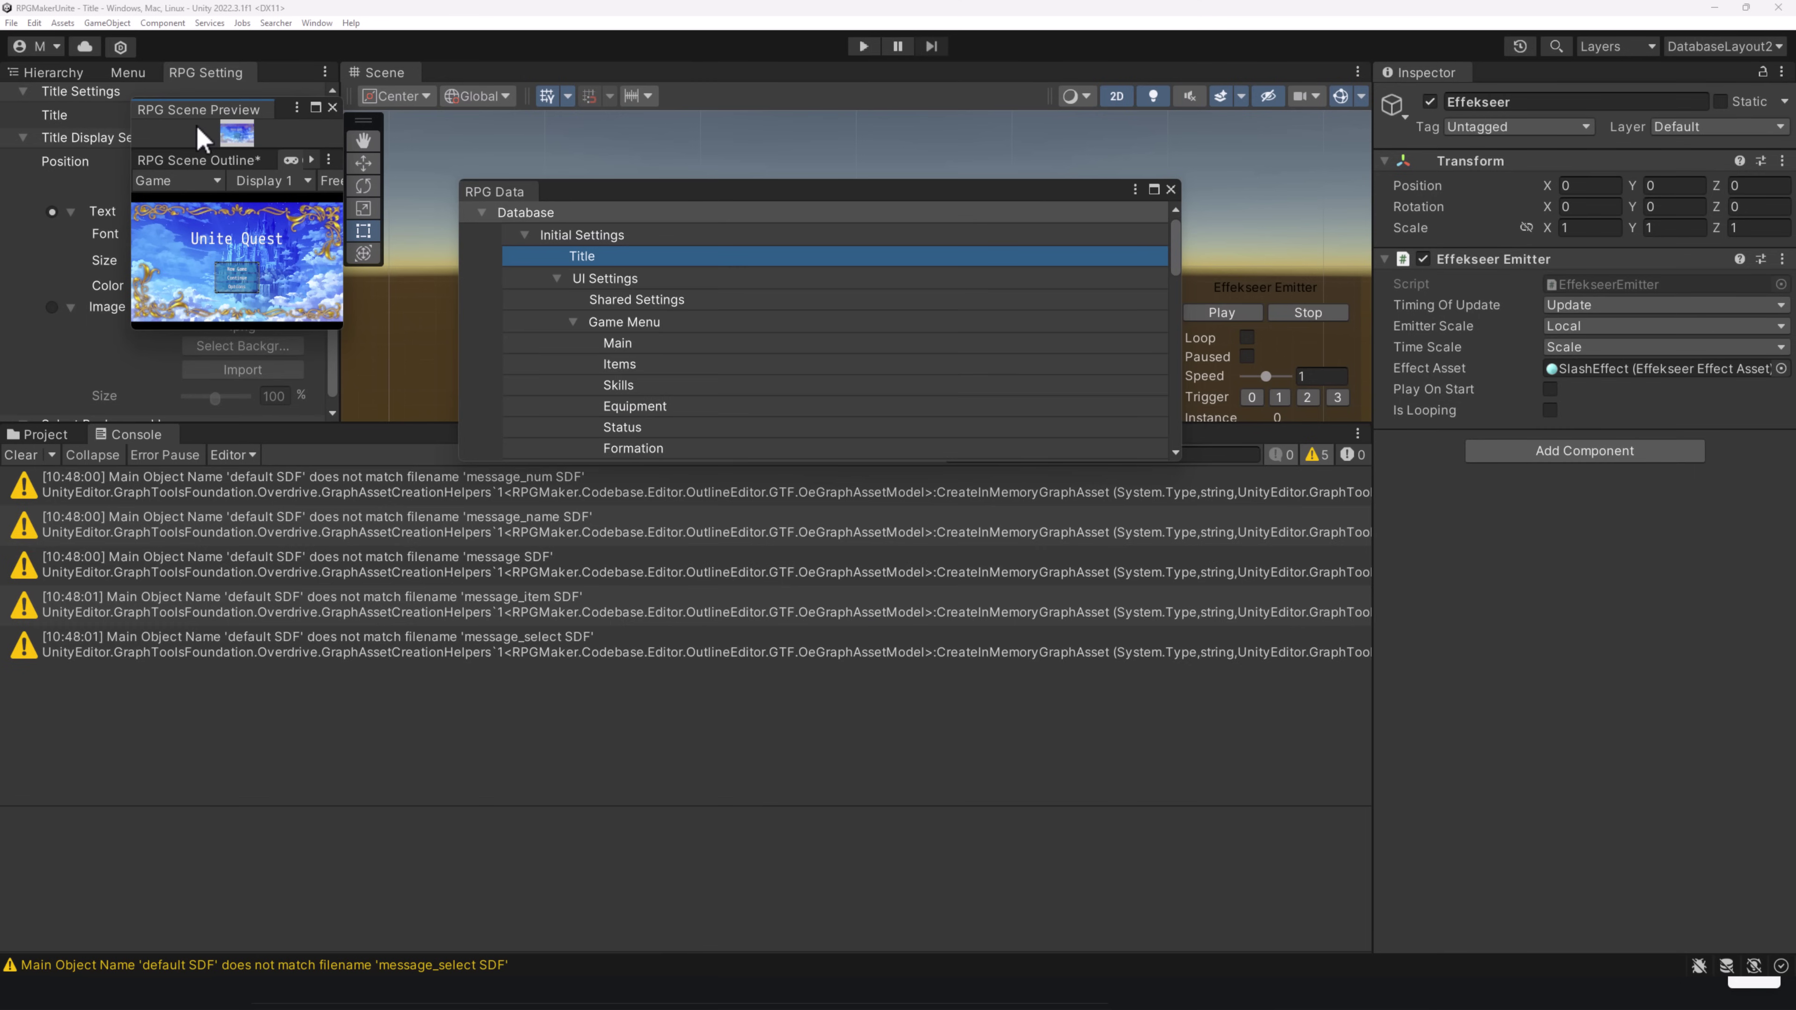
- Show the Menu panel instead of RPG Setting and close the floating scene preview
left_click(125, 74)
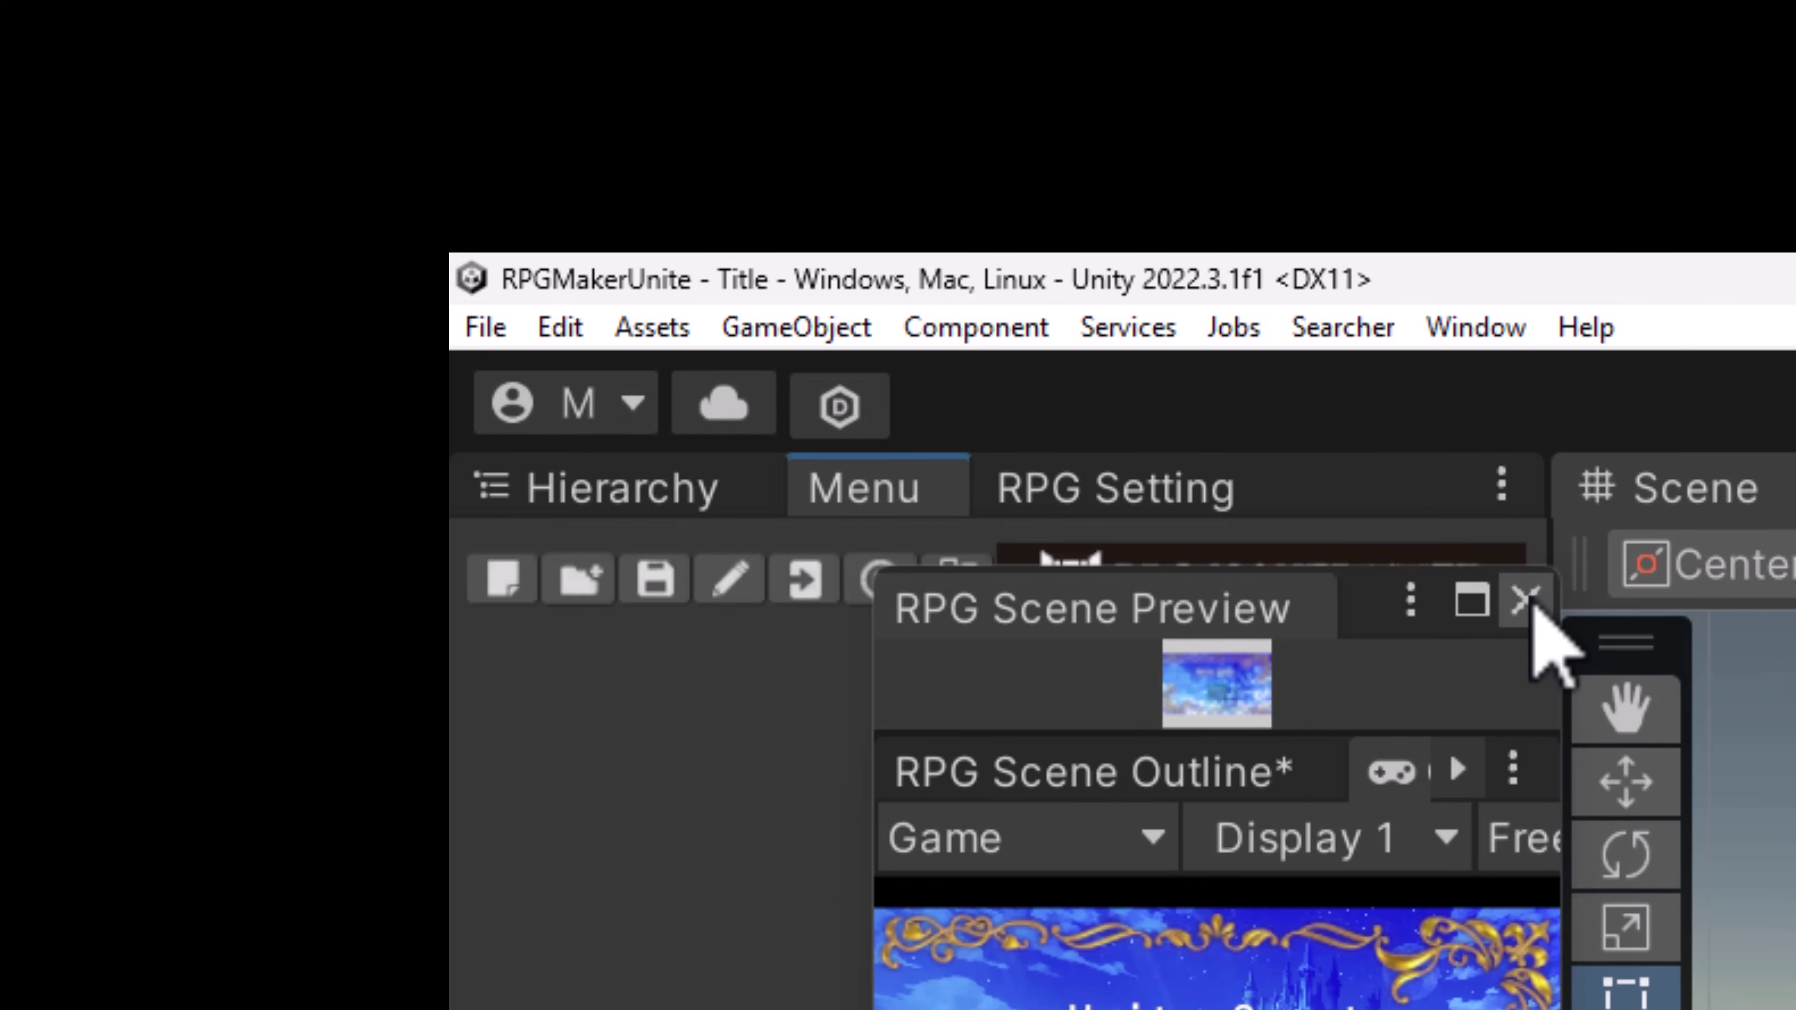
left_click(1525, 601)
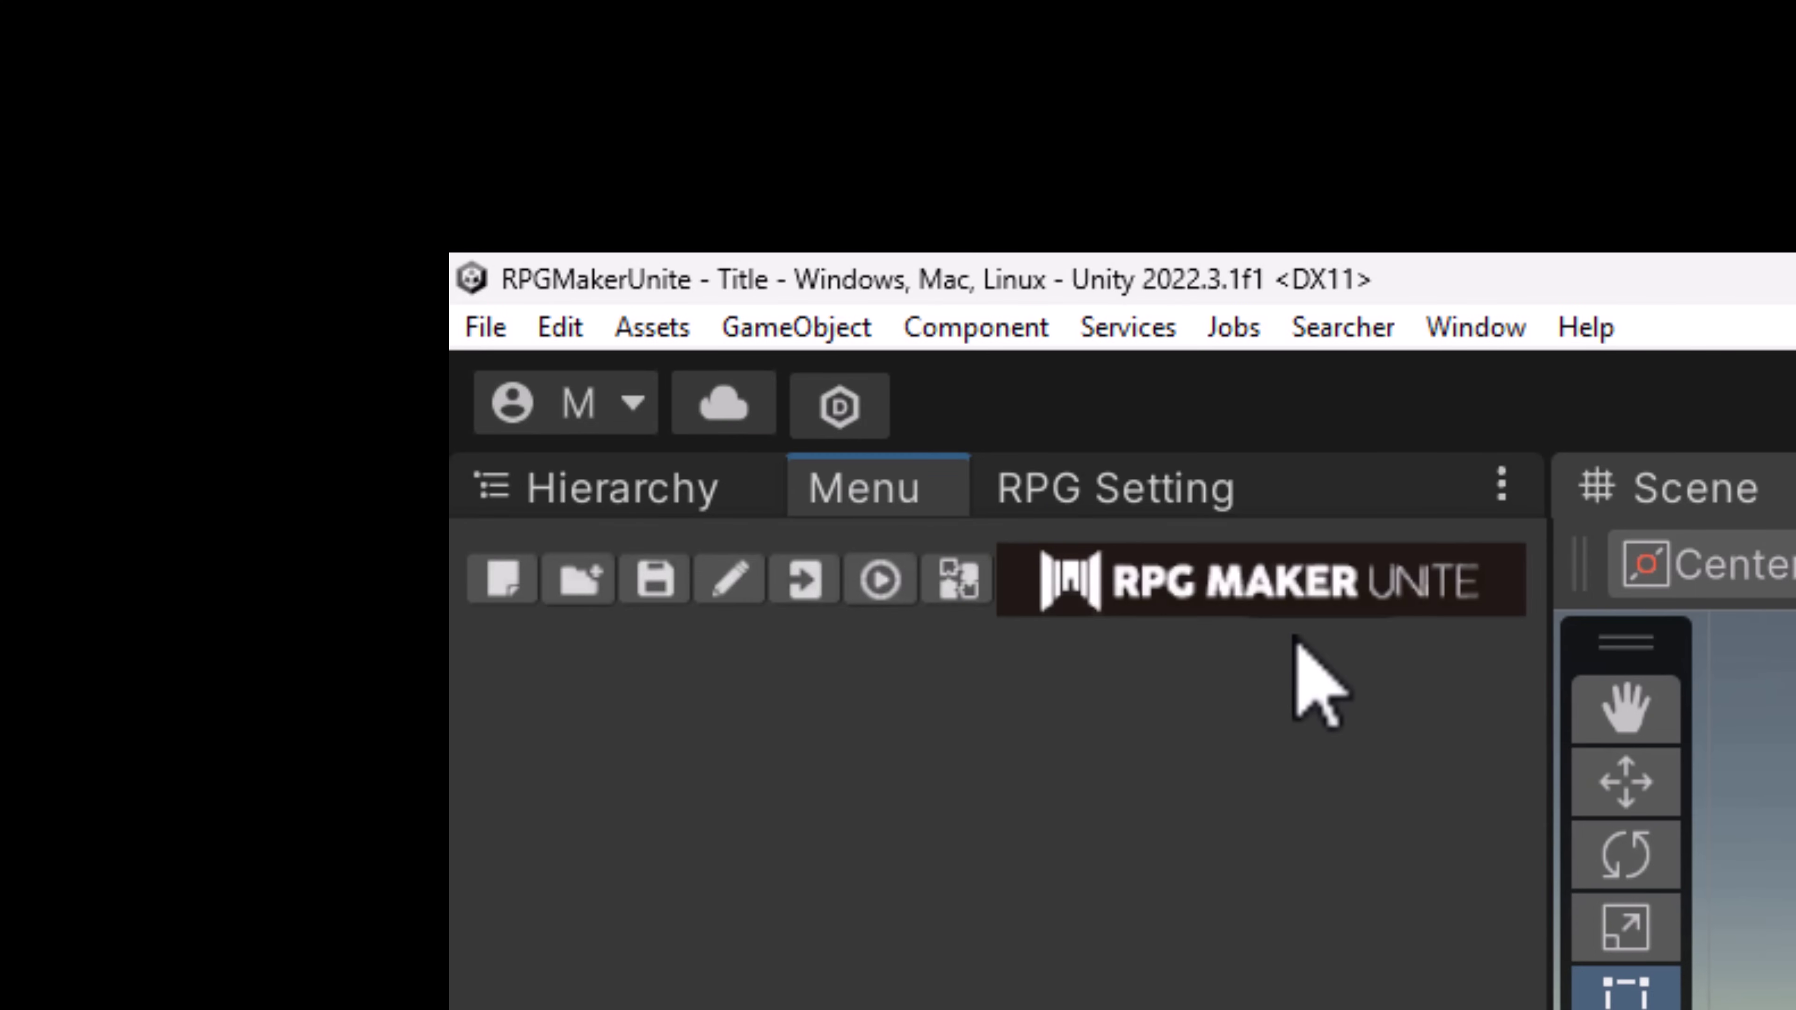
left_click(805, 581)
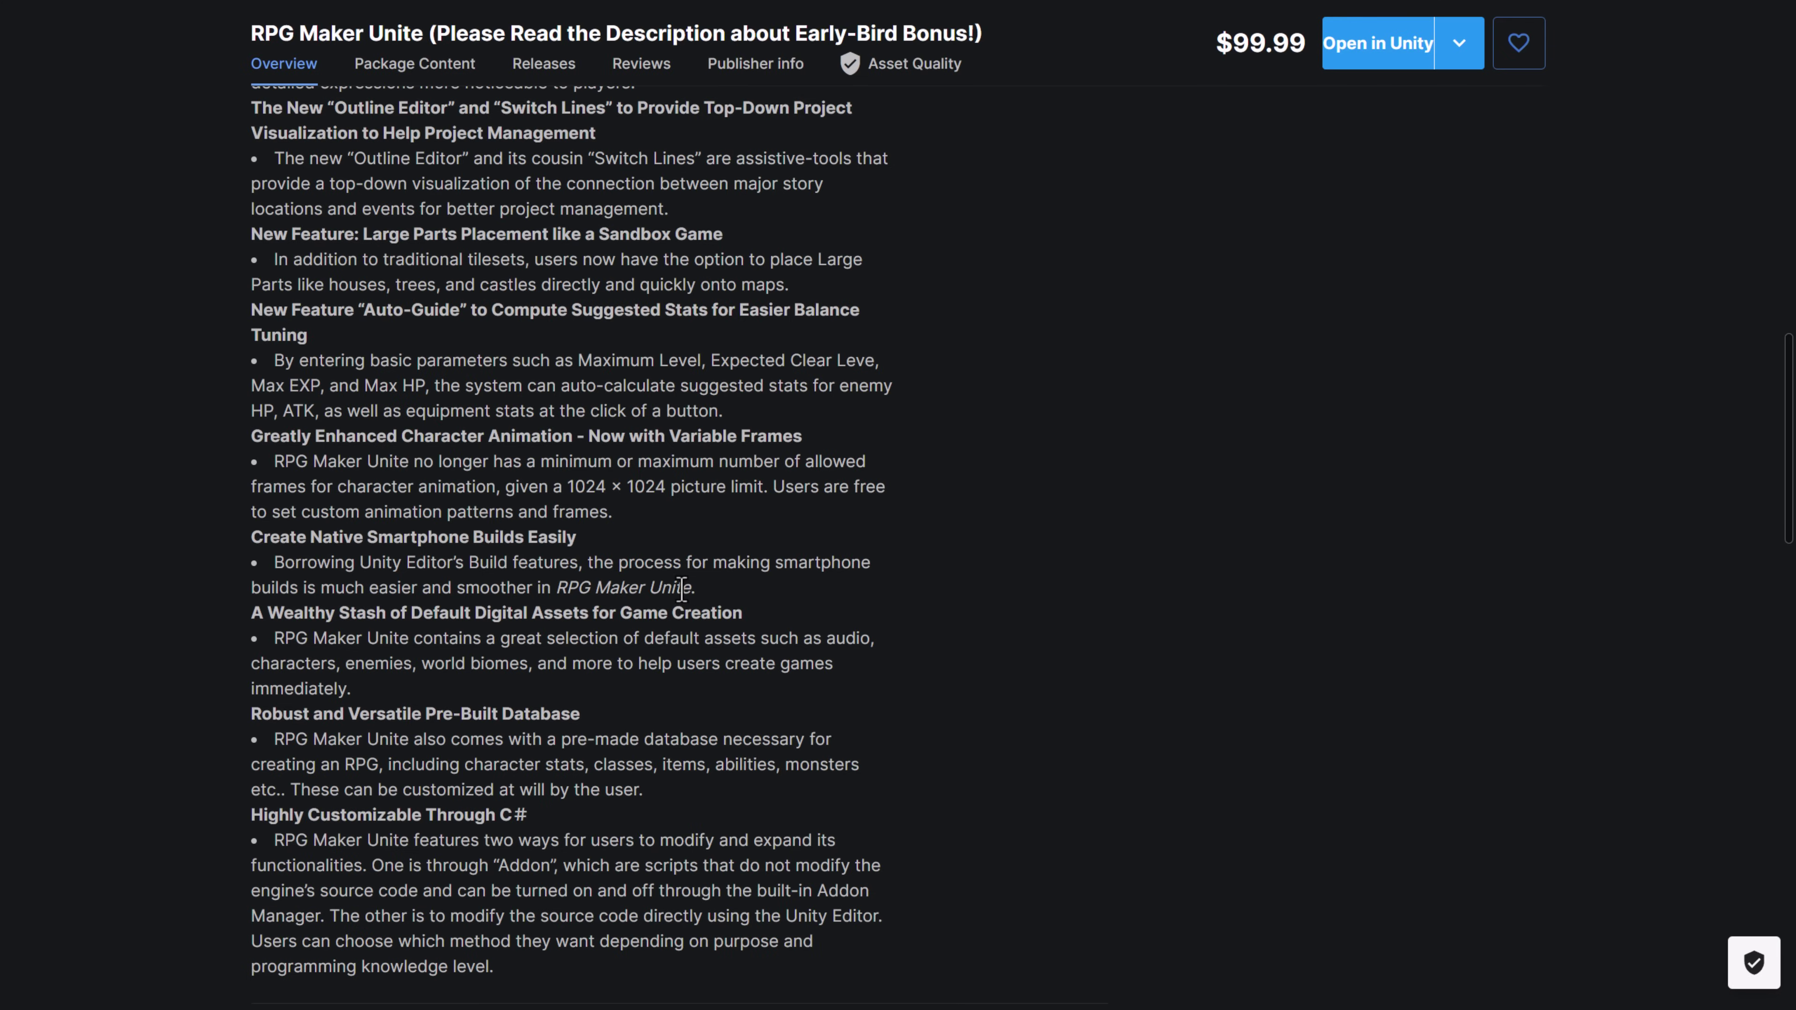
- Scroll to the page top and view gallery image 5 of 16, the RPG Maker Unite logo
scroll(683, 590, "up", 8)
scroll(683, 590, "up", 10)
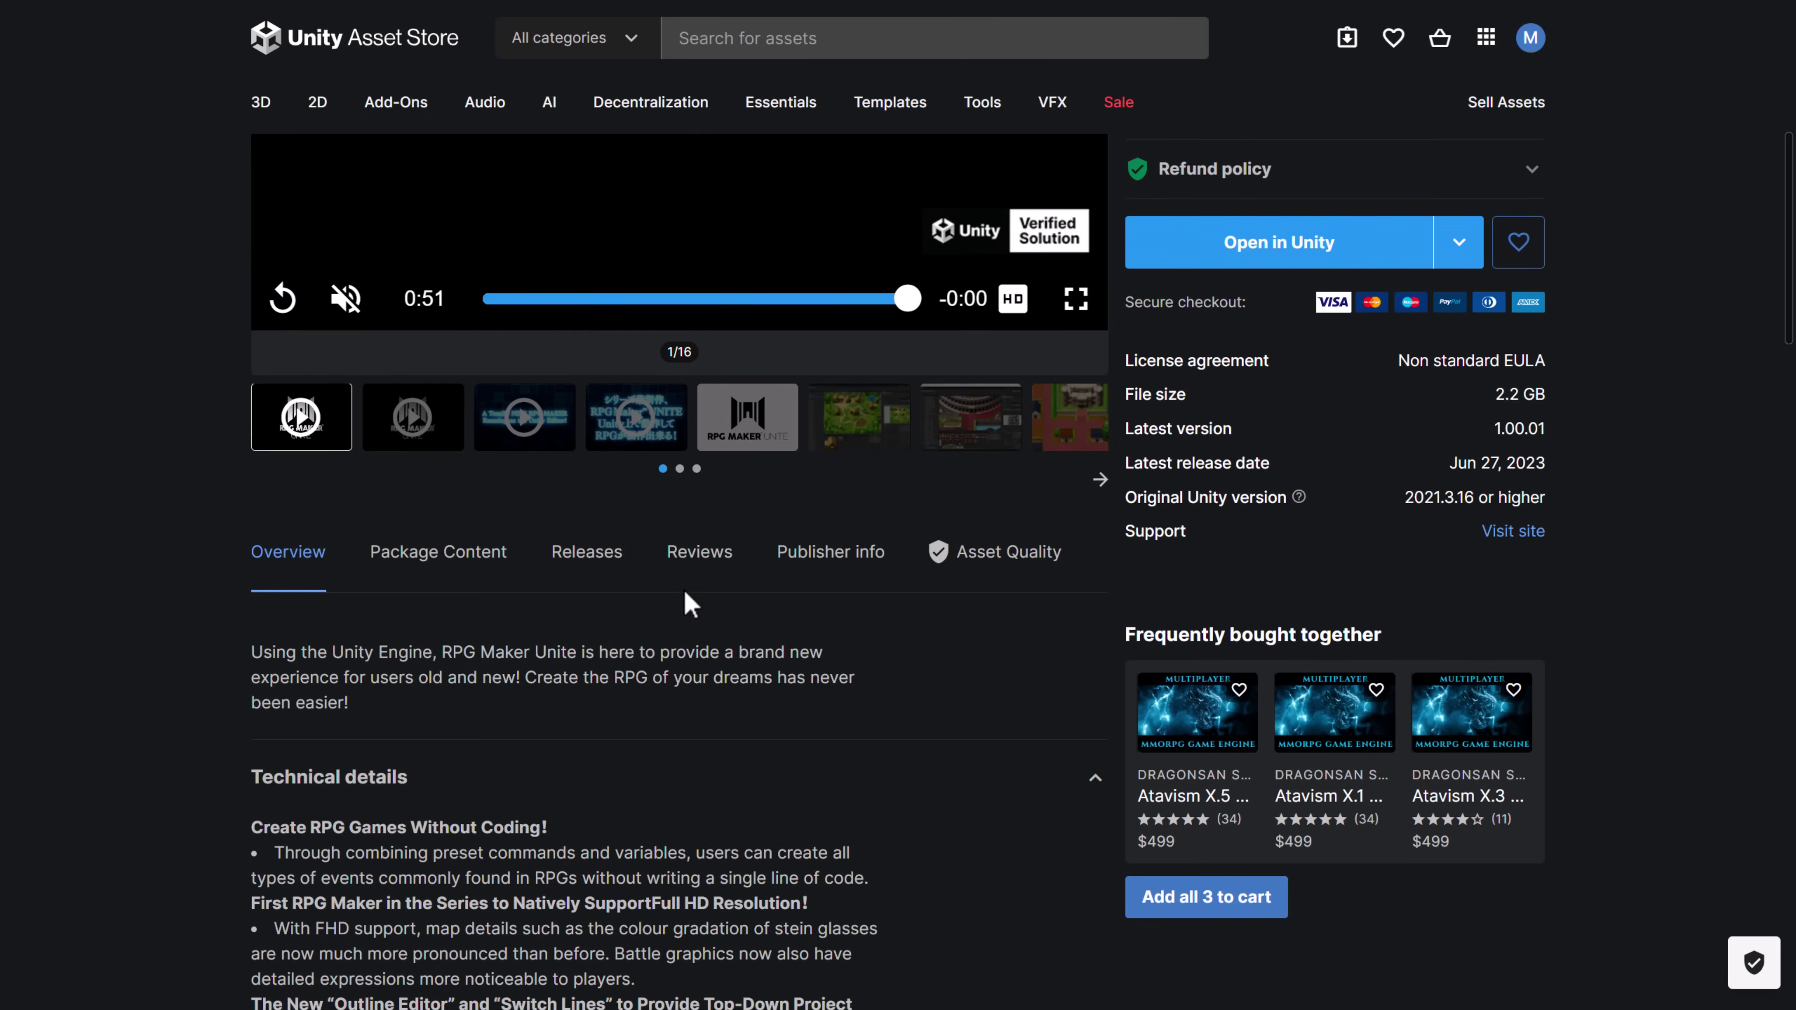
scroll(683, 589, "up", 1)
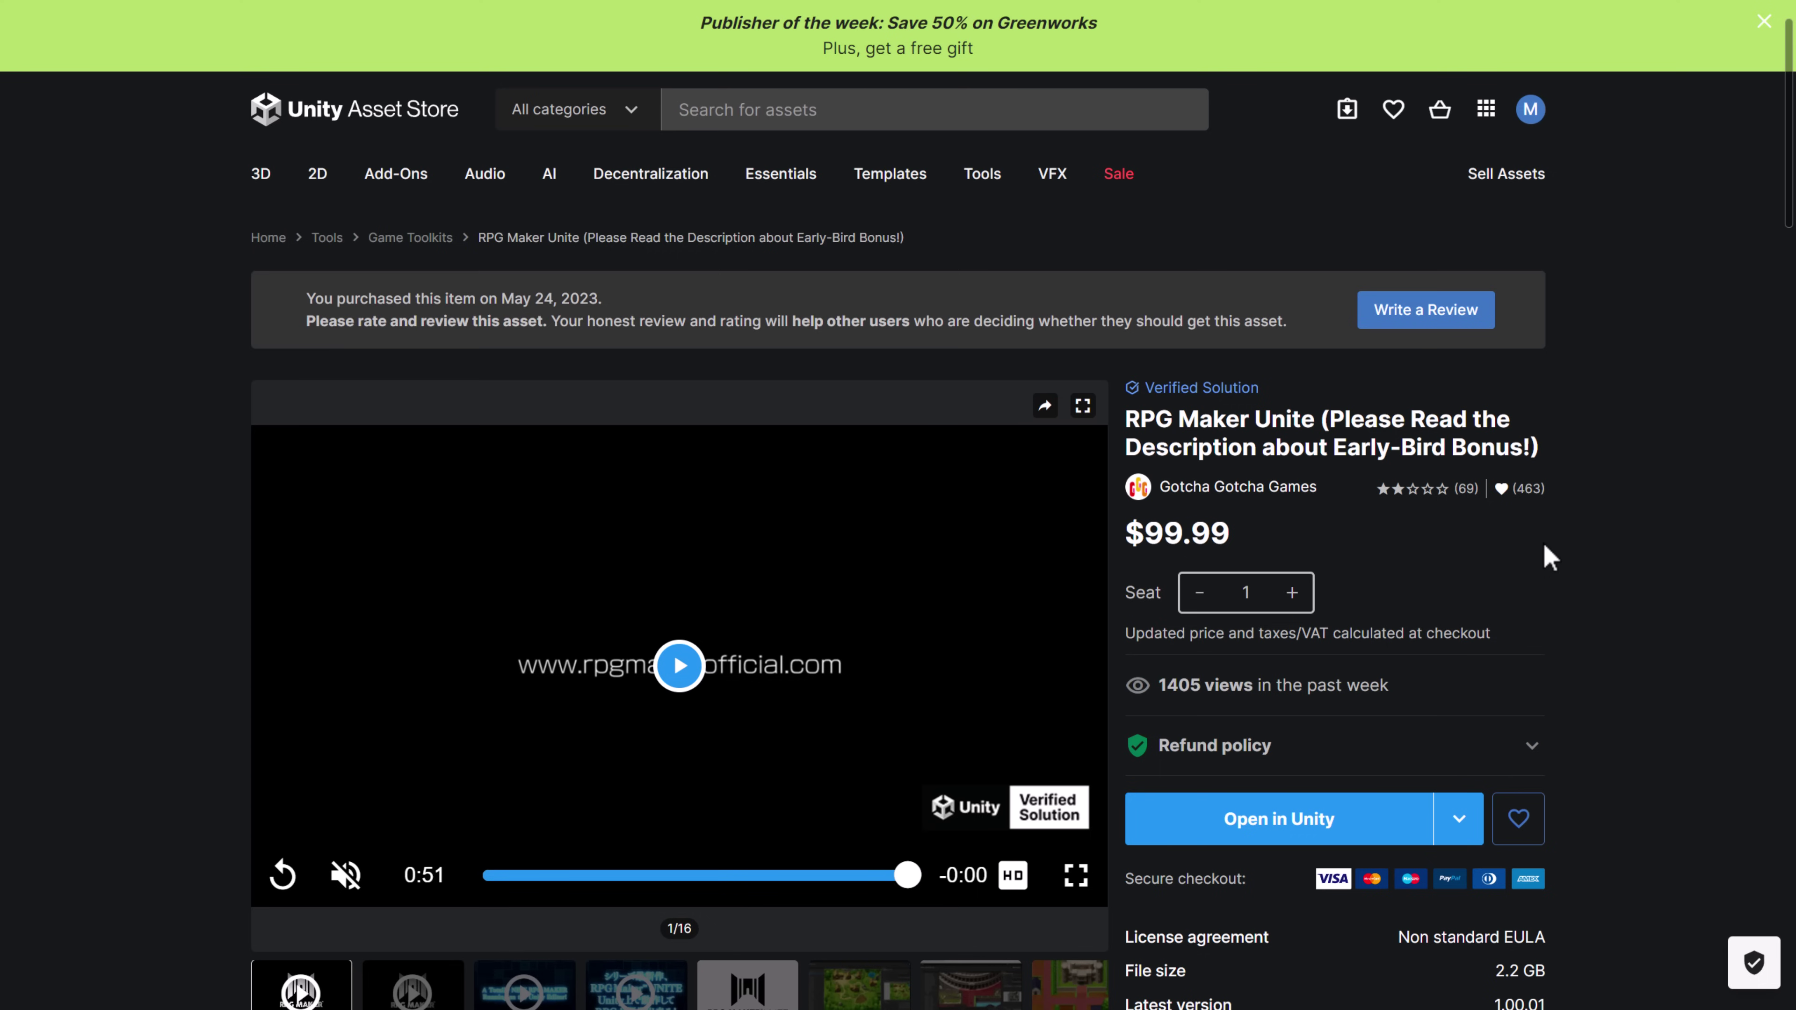
left_click(750, 984)
scroll(1077, 796, "down", 1)
scroll(1083, 808, "down", 4)
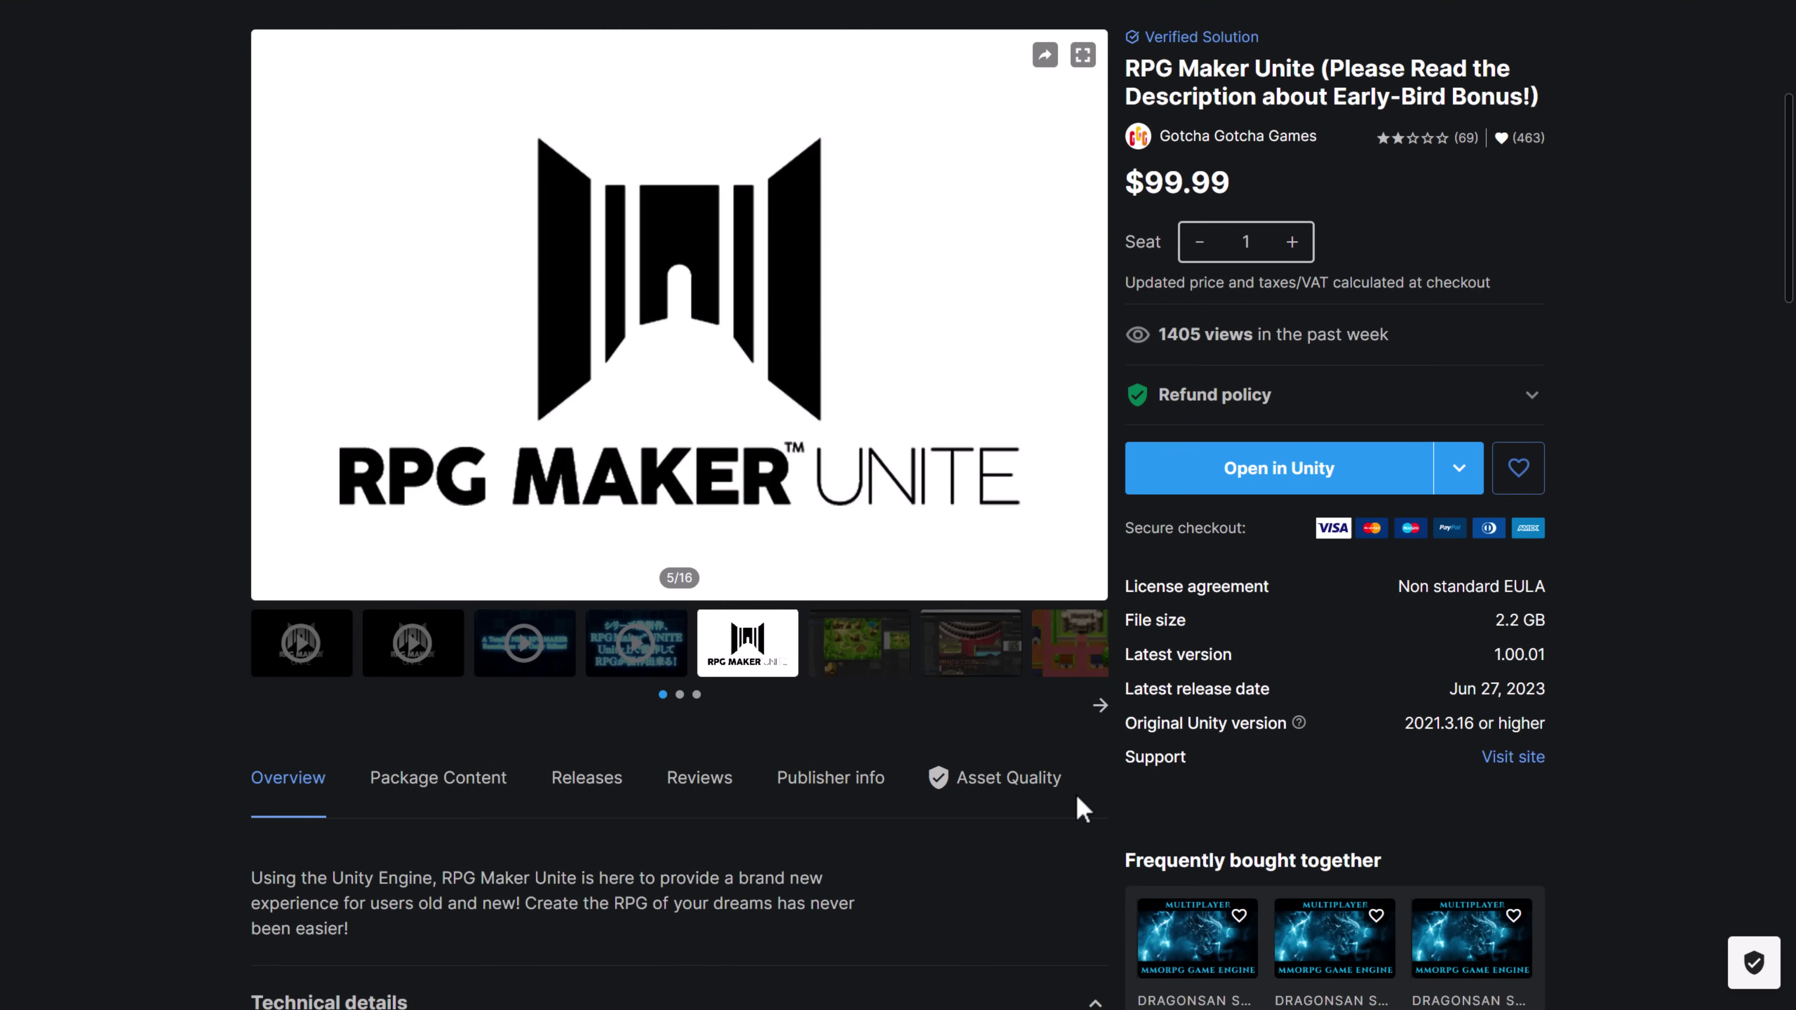